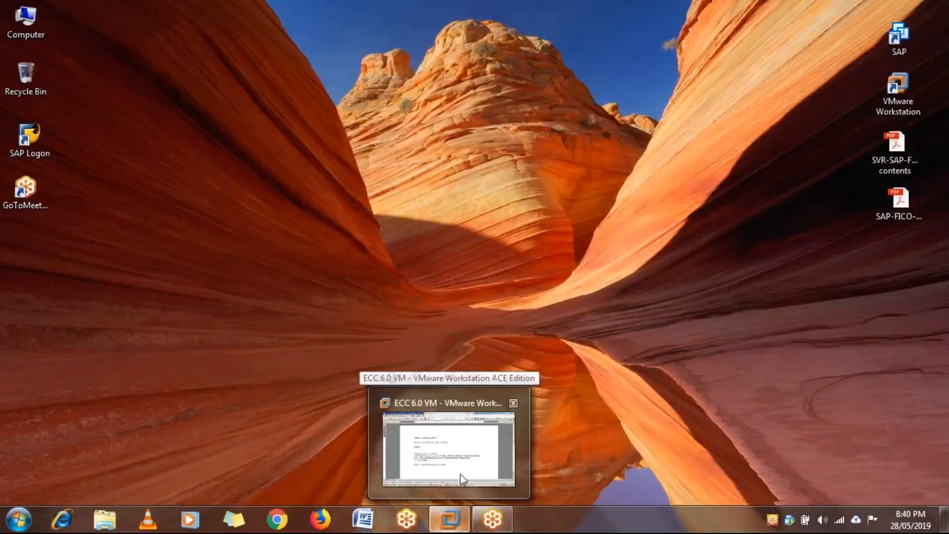
Switch to the ECC 6.0 virtual machine and run transaction OX15 in SAP Easy Access
left_click(496, 464)
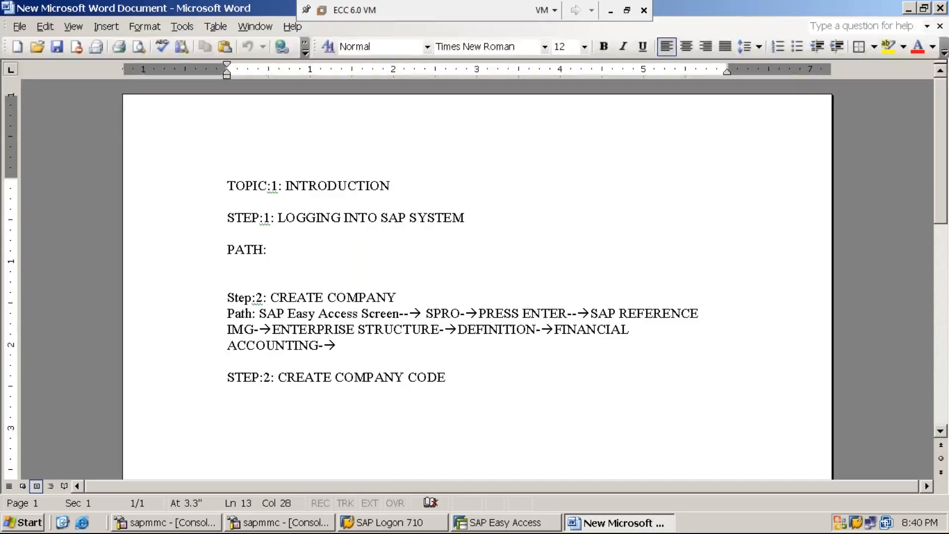
left_click(610, 19)
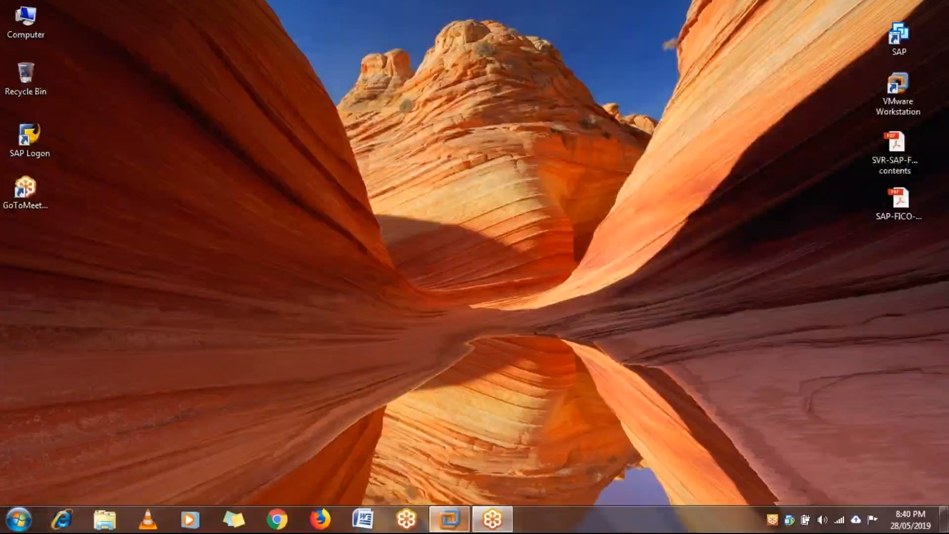
mouse_move(449, 519)
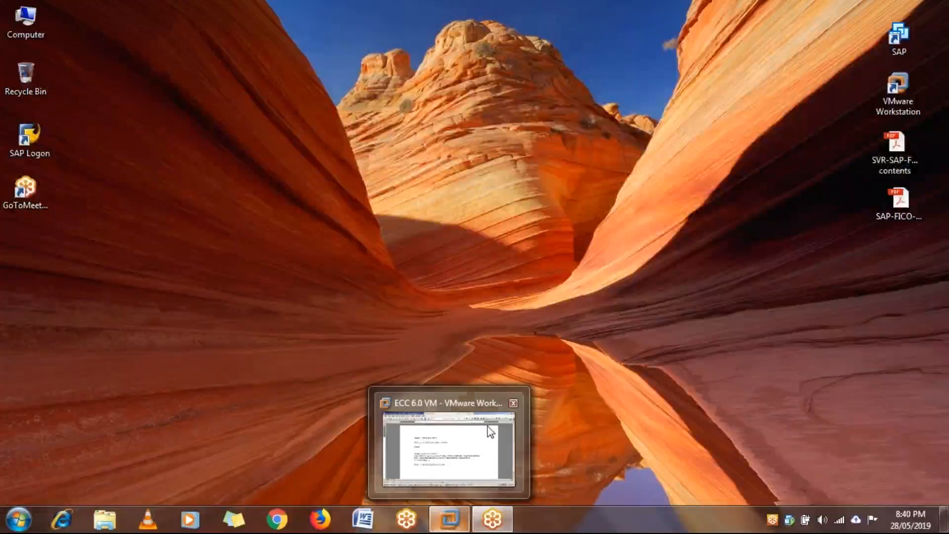
left_click(490, 427)
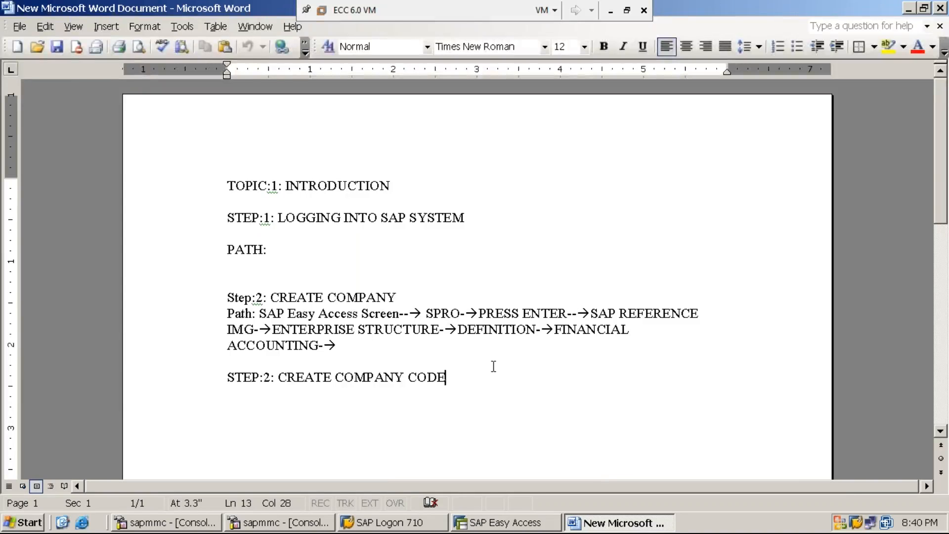
key("alt+Tab")
type("OX15")
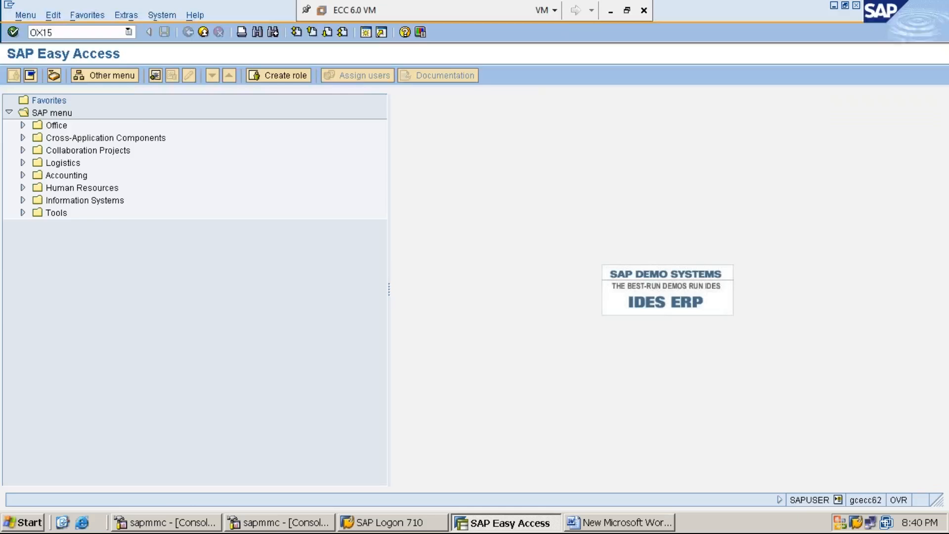
key("Return")
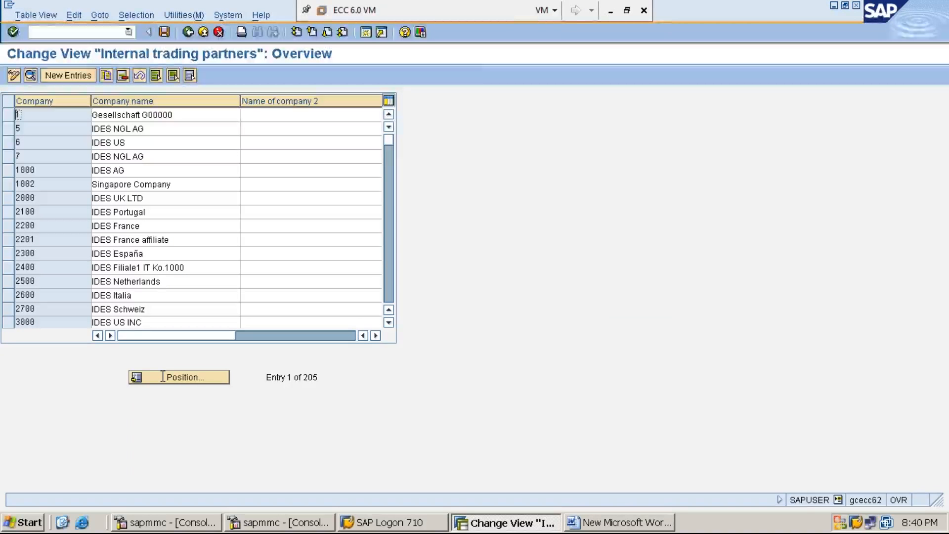
Position the internal trading partners list on company MM1234 and open its details
left_click(190, 381)
type("MM12")
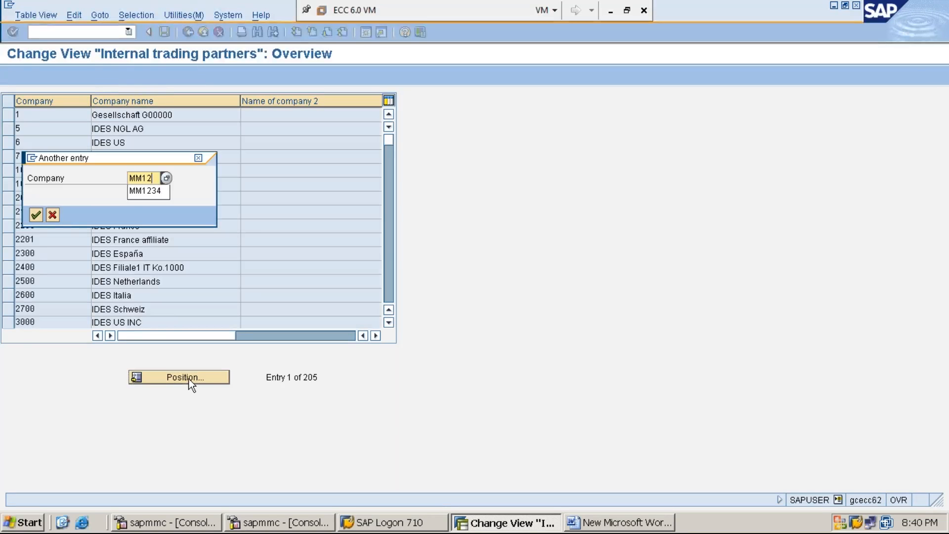
key("Down")
key("Return")
key("Return")
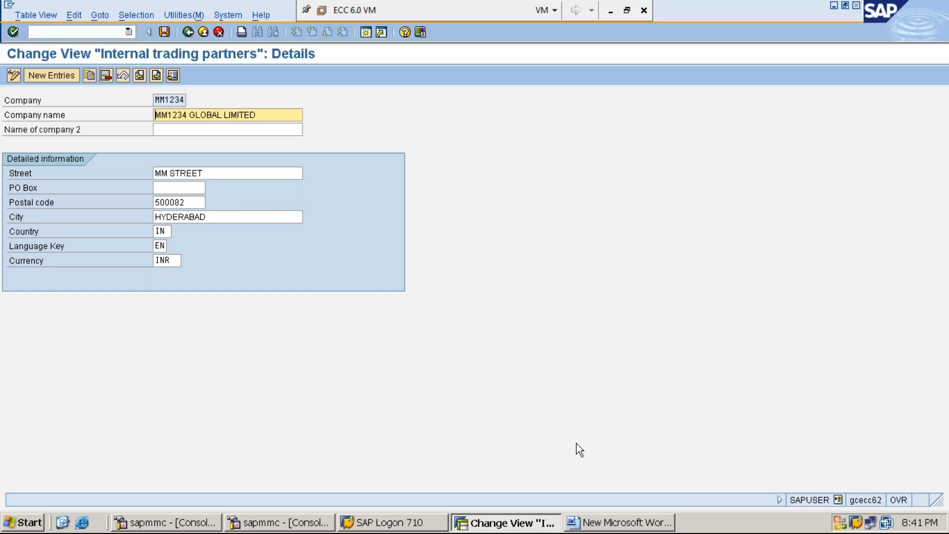
Switch to the Word notes and append "– OX02" to the "STEP:2: CREATE COMPANY CODE" heading
left_click(620, 521)
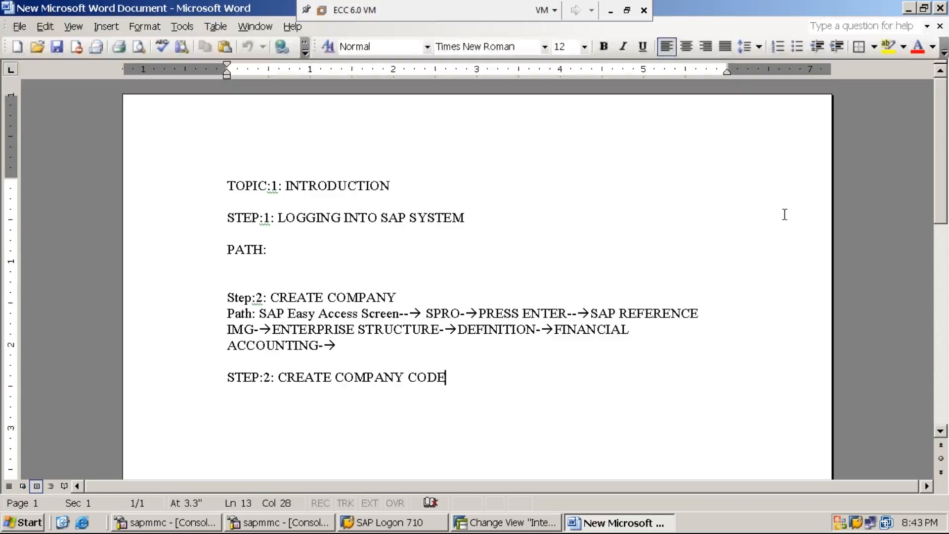
left_click(907, 9)
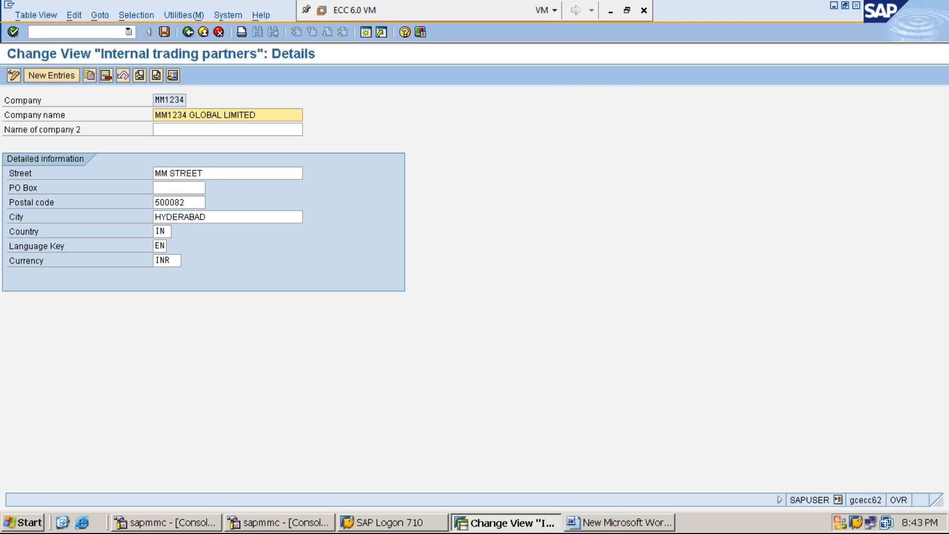
left_click(621, 524)
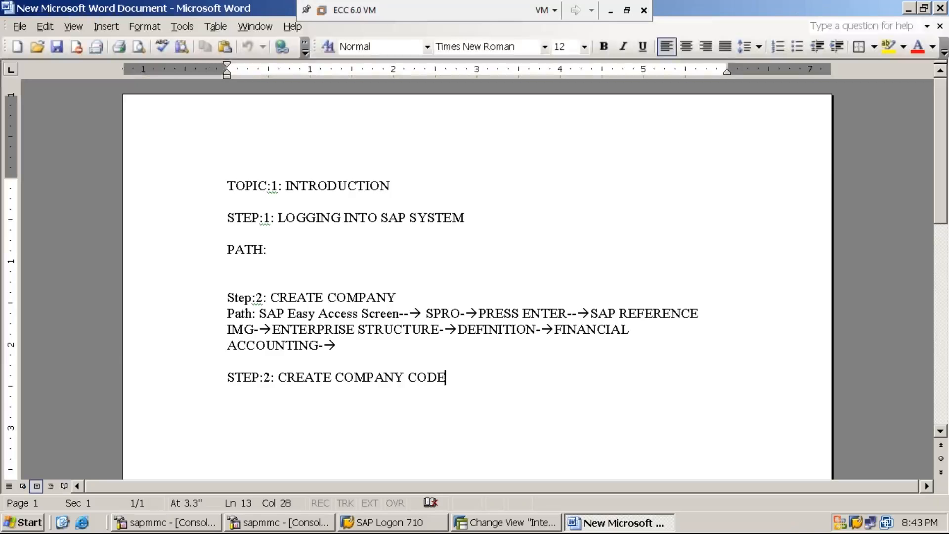
type("- ")
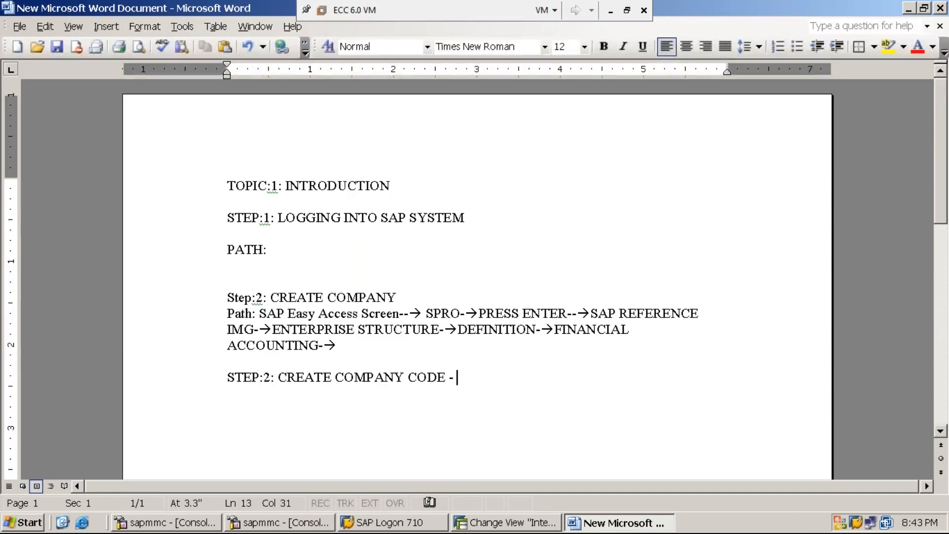
type("OX02")
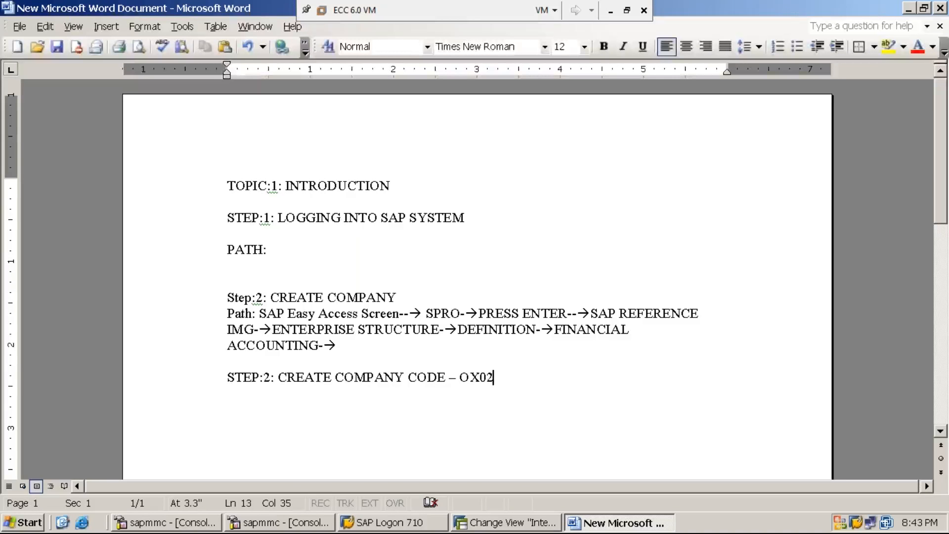
Add the line "PATH:SAP EASY ACCESS SCREEN→SPRO→" below the company code heading in the notes
key("Return")
type("PATH")
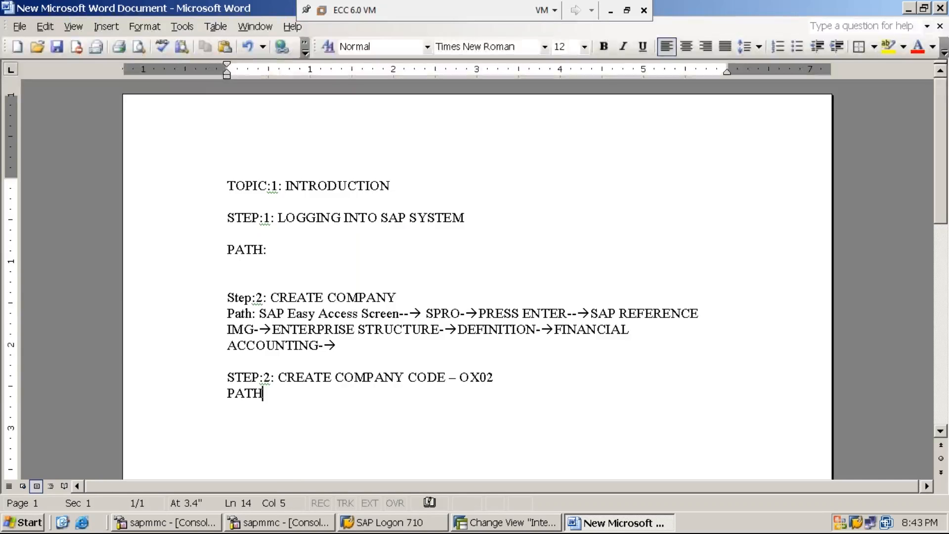
type(":")
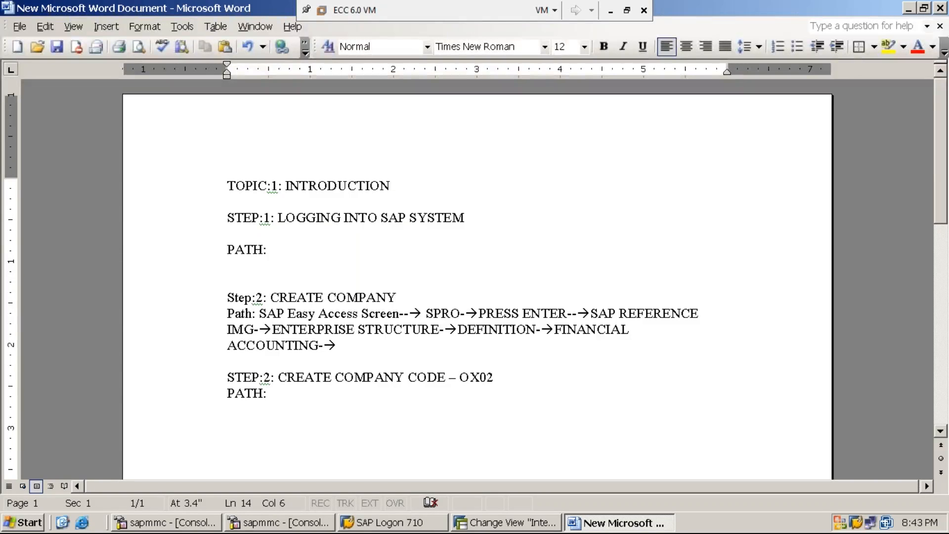
type("SAP EASY ACCESS SCREEN-->")
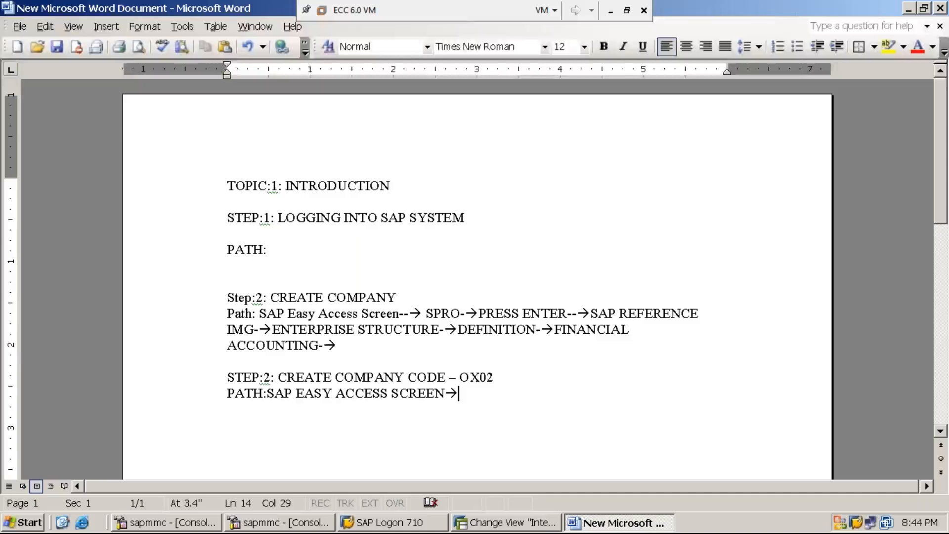
type("SPRO")
type("-->")
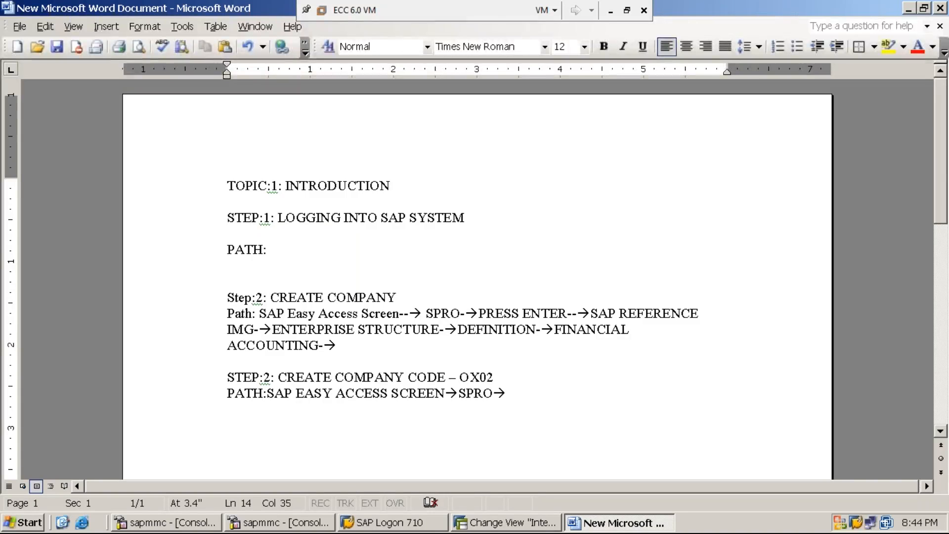
key("BackSpace")
Switch to SAP and leave the company details for the Easy Access screen with the command /N
left_click(509, 523)
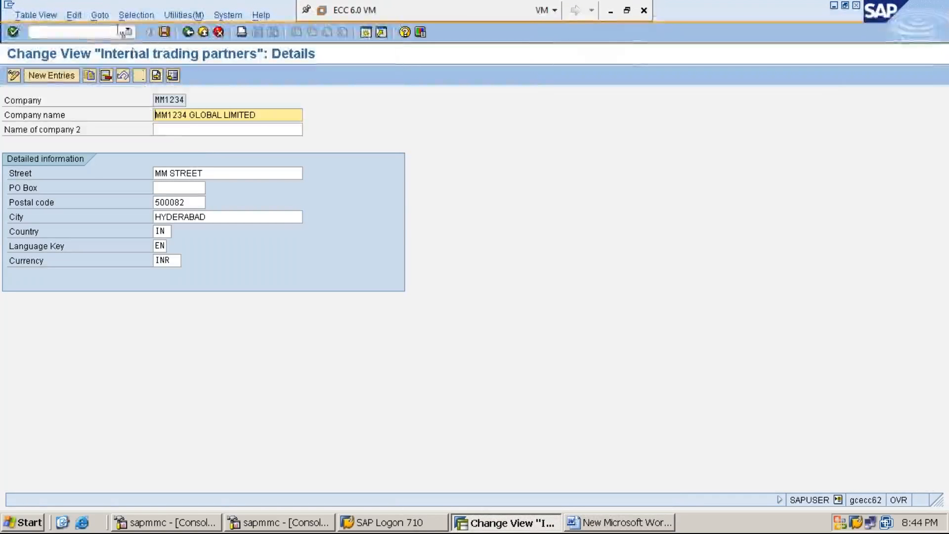
left_click(112, 31)
type("/N")
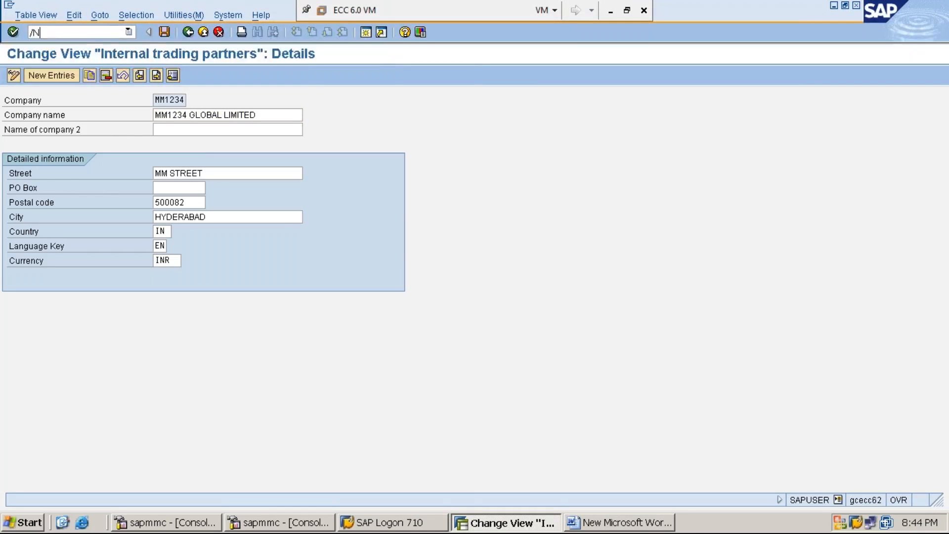
key("Return")
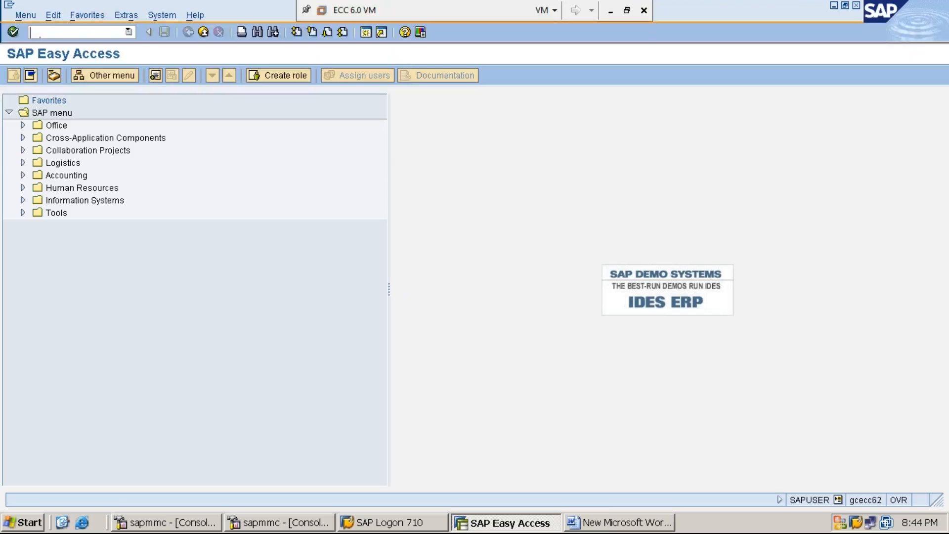
Run transaction SPRO and display the SAP Reference IMG
type("SPRO")
key("Return")
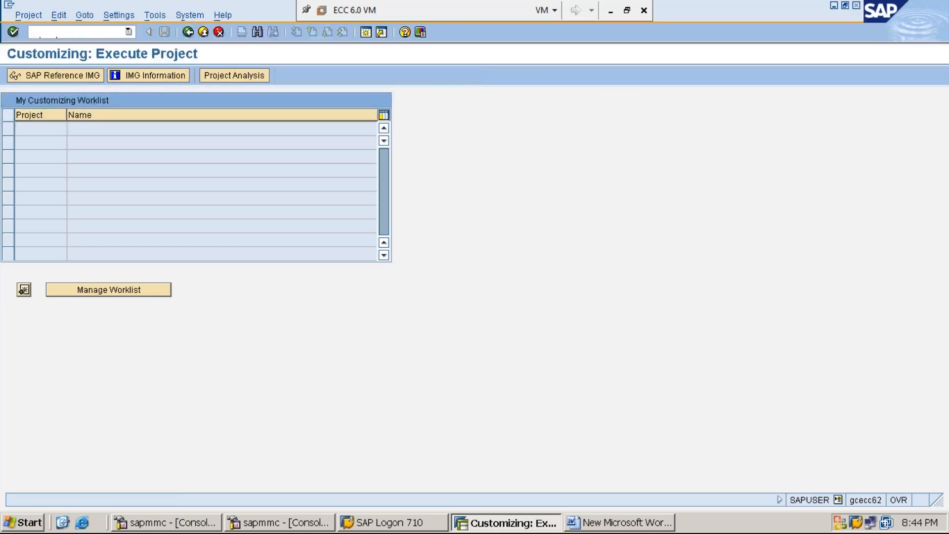
left_click(76, 78)
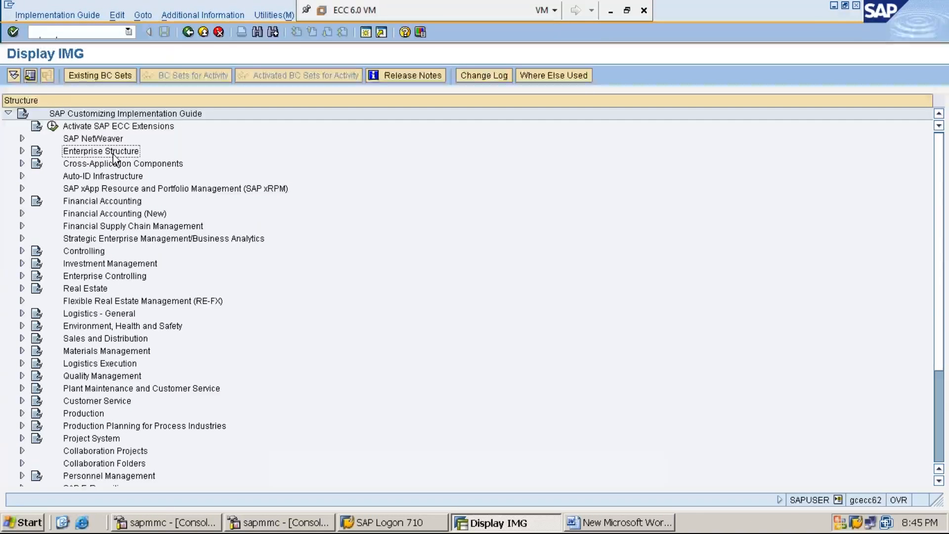
Expand Enterprise Structure, its Definition node and the Financial Accounting node in the implementation guide
double_click(113, 153)
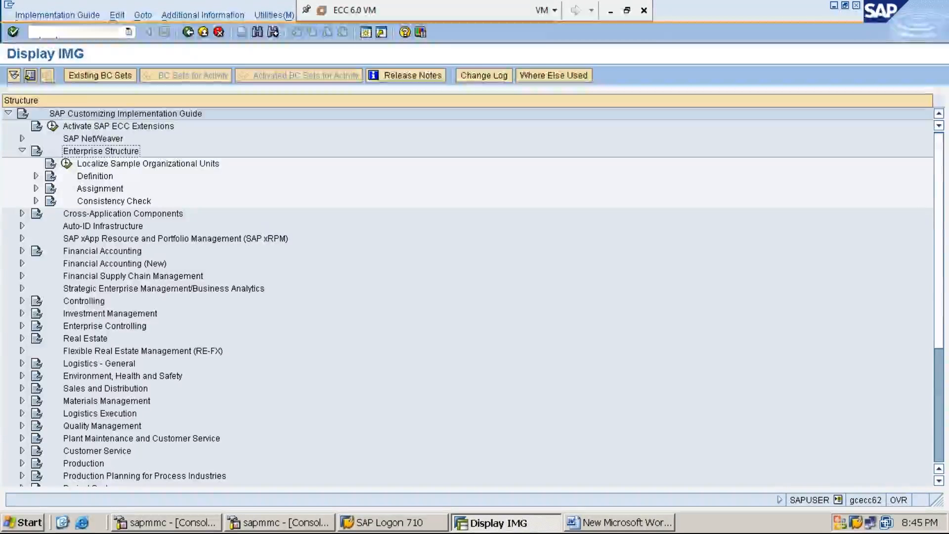
key("Down")
key("Down")
key("Right")
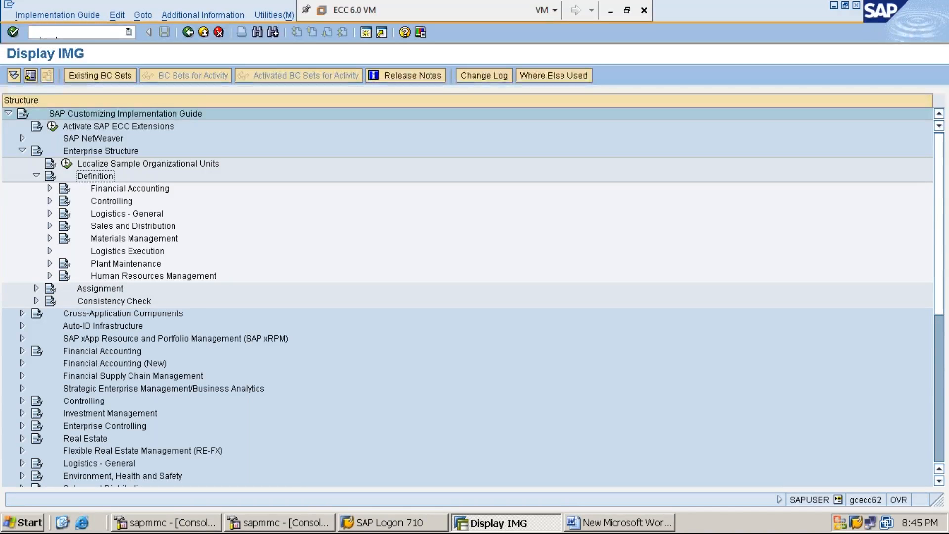
left_click(130, 189)
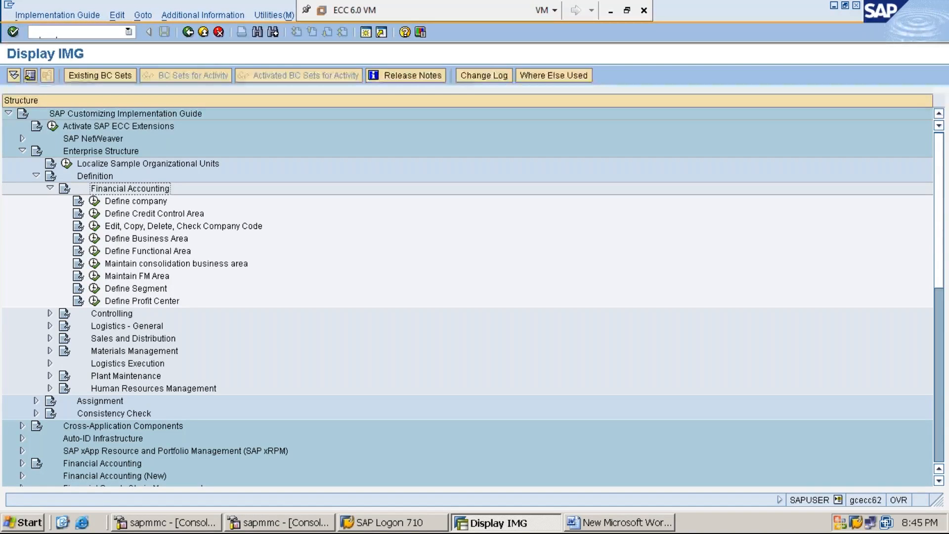
Execute Edit, Copy, Delete, Check Company Code and choose the activity Edit Company Code Data
left_click(154, 213)
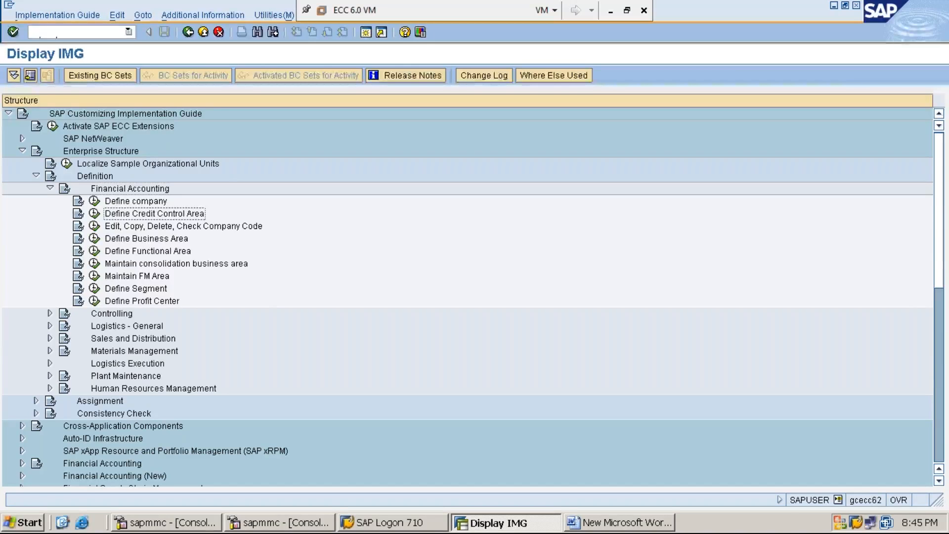
left_click(184, 226)
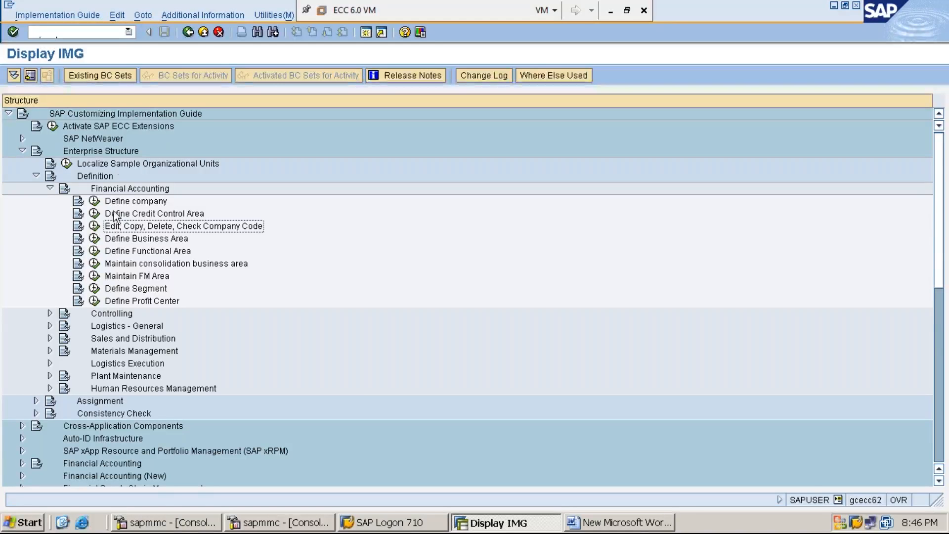
left_click(94, 226)
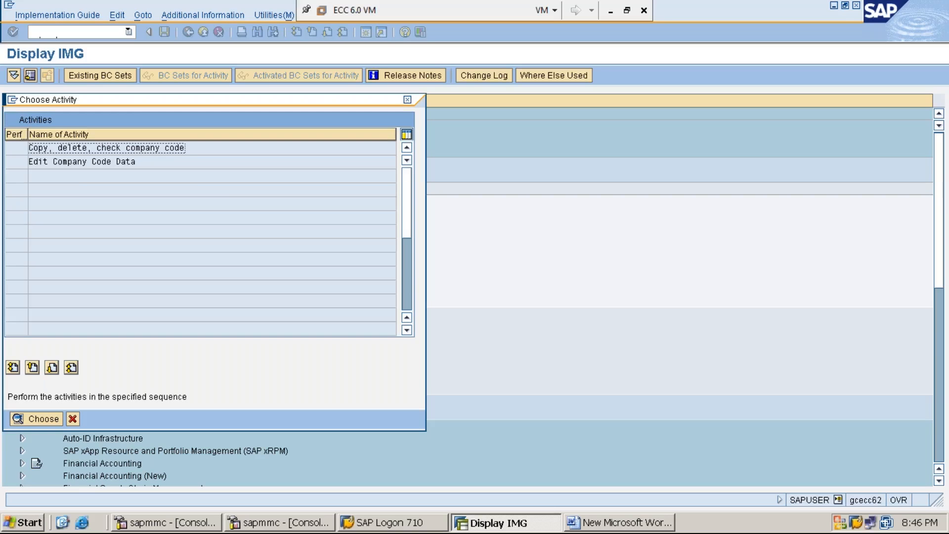
left_click(89, 162)
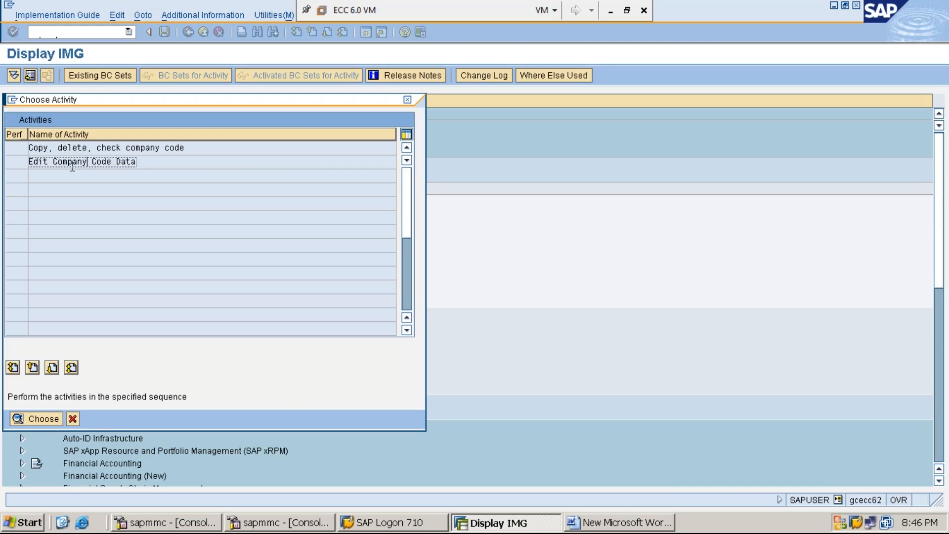
double_click(84, 164)
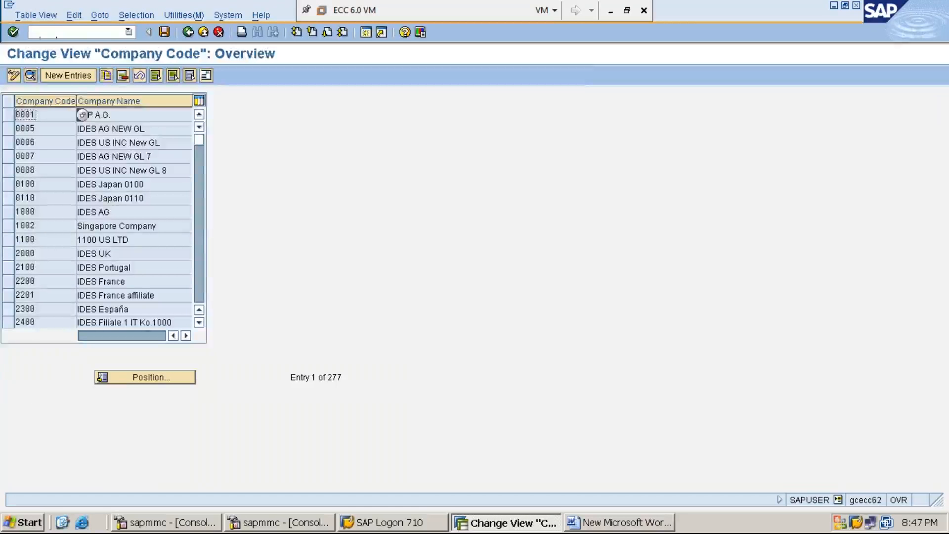
Create a new company code entry with code MMI1 and company name "MM1234 IN LTD"
left_click(74, 75)
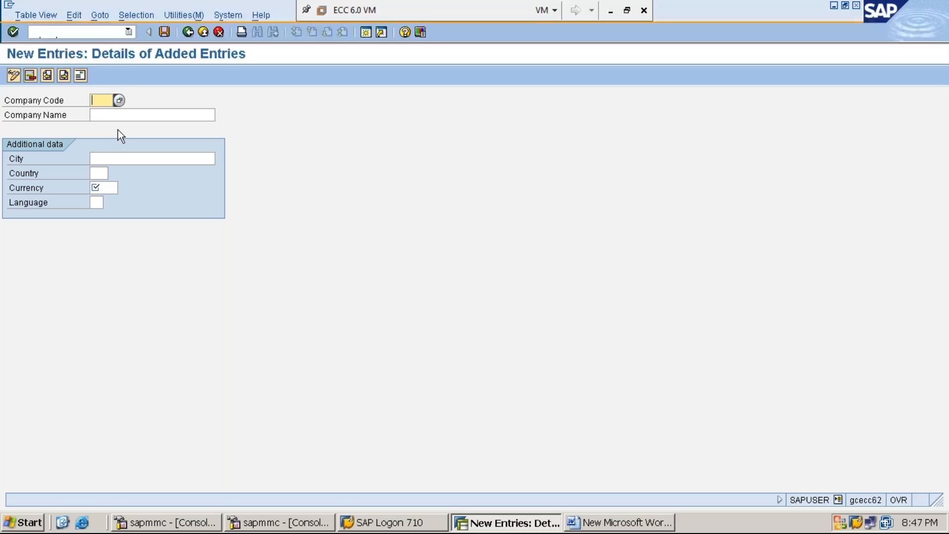
type("MMI1")
left_click(110, 114)
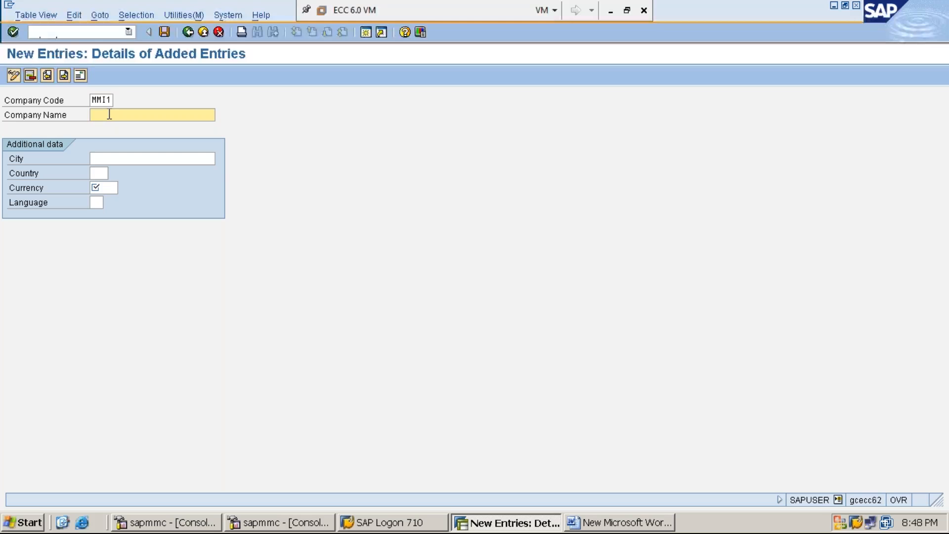
type("MM1234 IN")
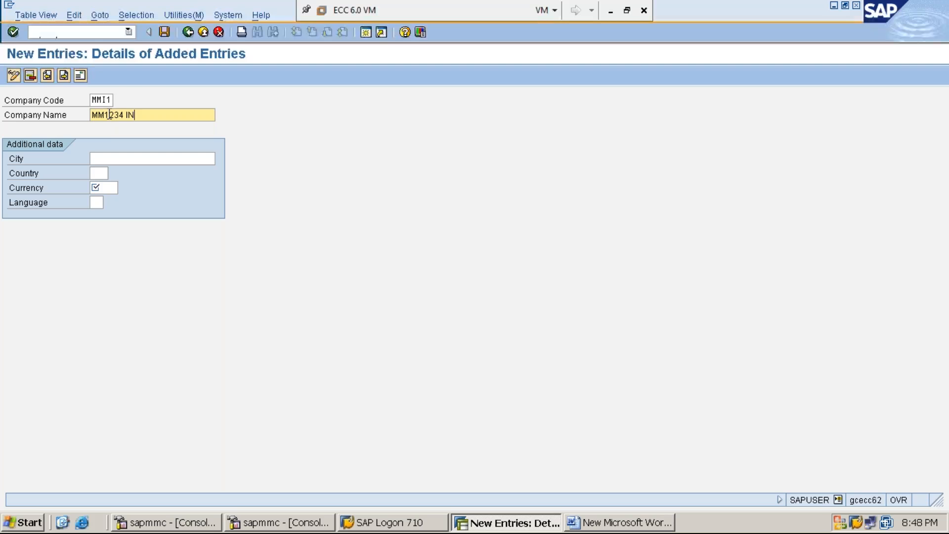
type(" LTD")
Set the city of the new company code to HYDERABAD
left_click(147, 157)
type("H")
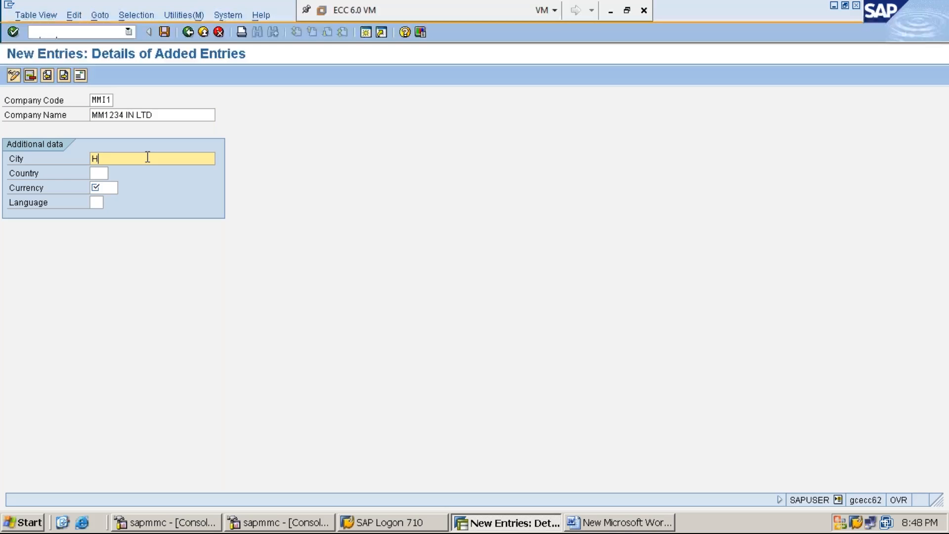
type("YDERABAD")
key("Tab")
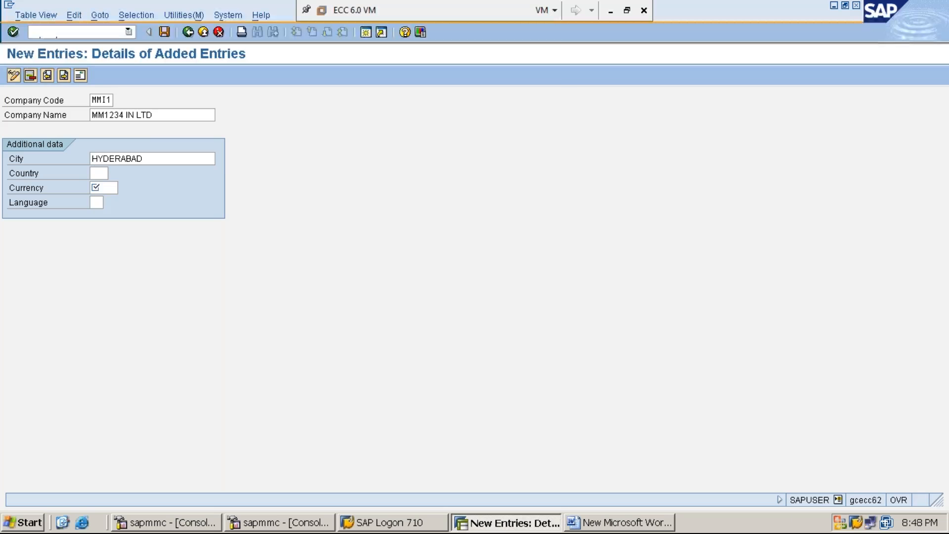
Set the new company code's country to IN (India) from the list of country keys
key("F4")
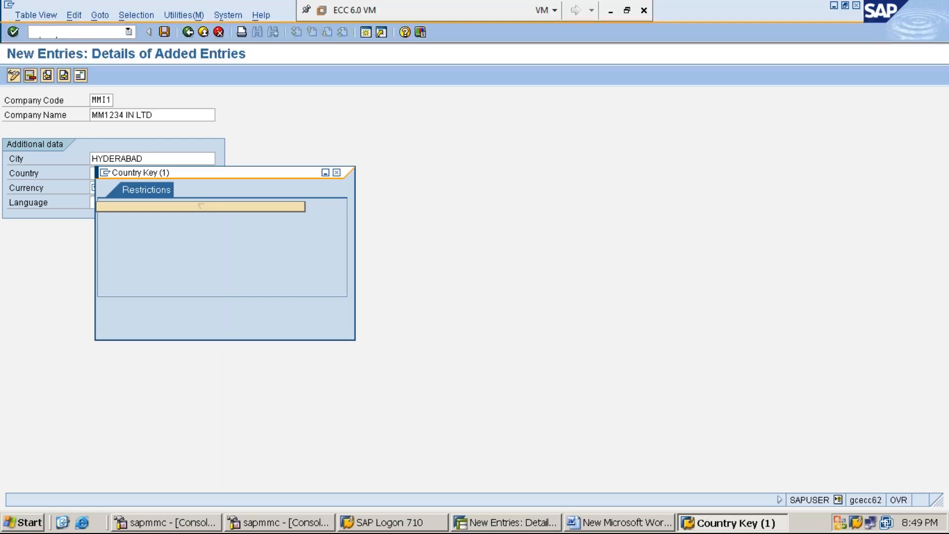
key("Return")
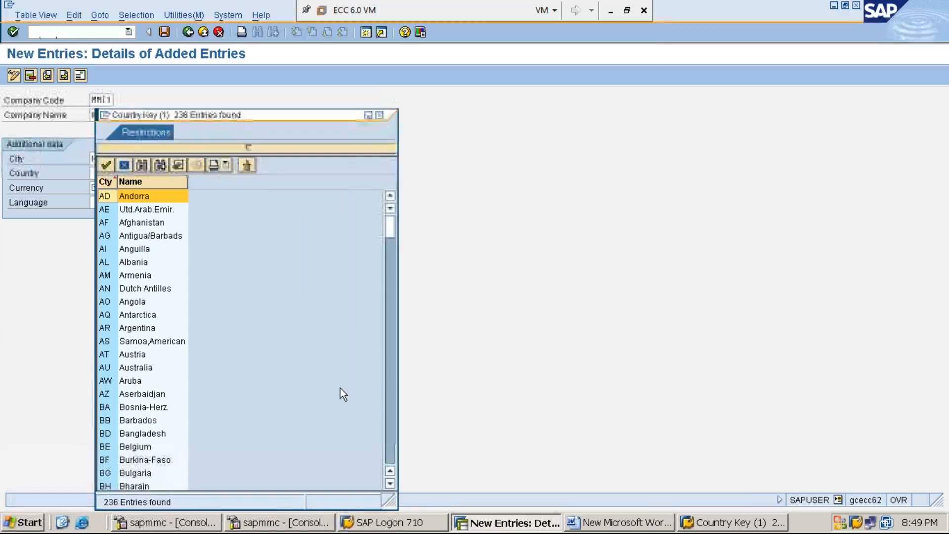
left_click(390, 482)
left_click(390, 482)
left_click(390, 482)
left_click(390, 482)
left_click(390, 482)
left_click(390, 483)
left_click(390, 482)
left_click(390, 482)
left_click(390, 482)
left_click(390, 482)
left_click(390, 482)
left_click(390, 483)
left_click(390, 483)
left_click(390, 482)
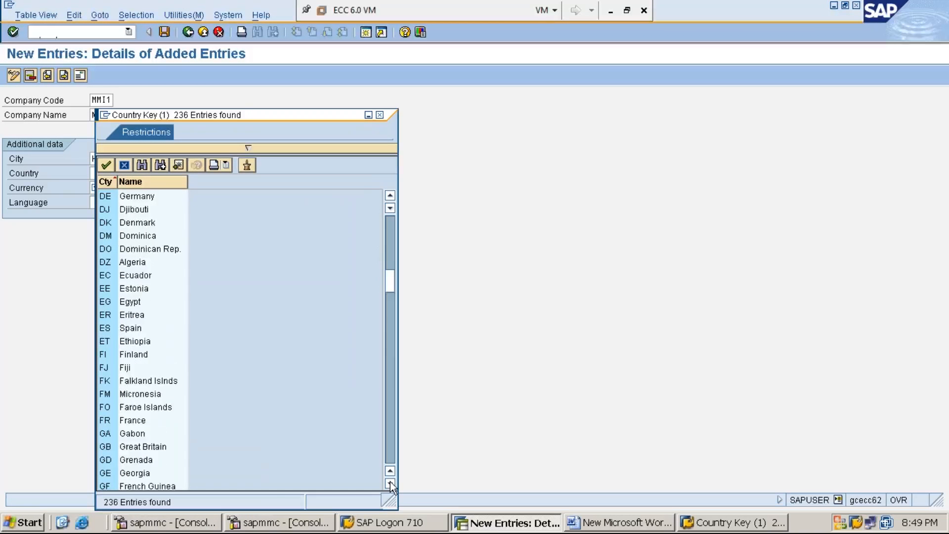
left_click(390, 483)
left_click(390, 482)
left_click(390, 482)
left_click(390, 483)
left_click(390, 482)
left_click(390, 482)
left_click(390, 482)
left_click(390, 482)
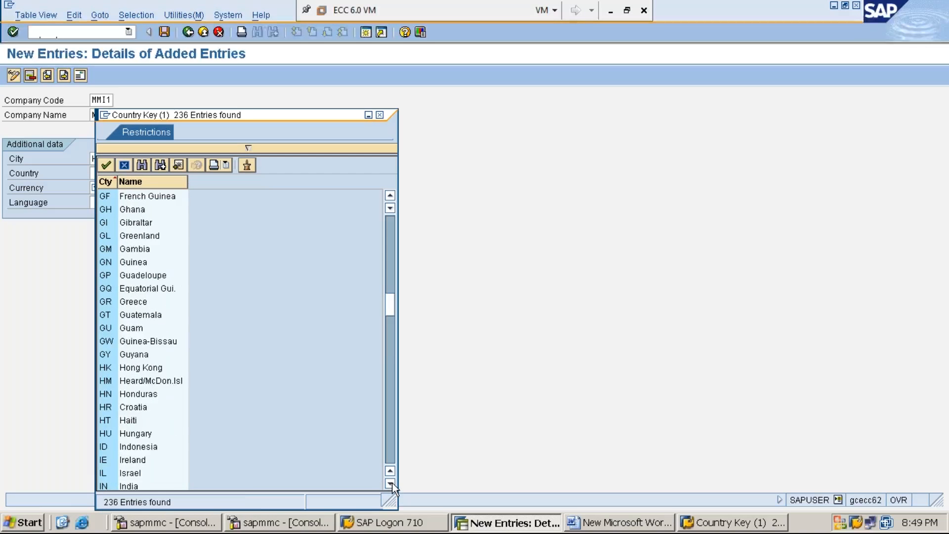
left_click(390, 483)
left_click(390, 483)
left_click(390, 484)
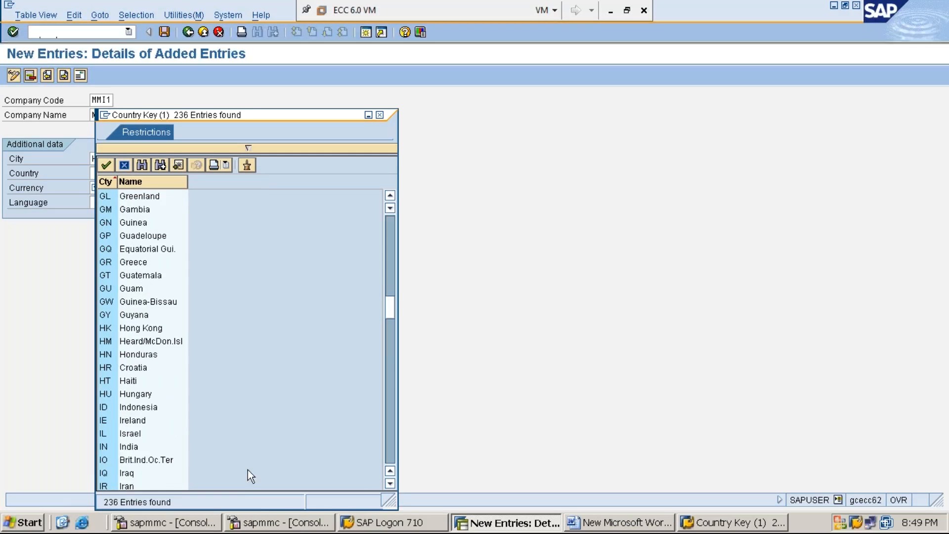
double_click(128, 447)
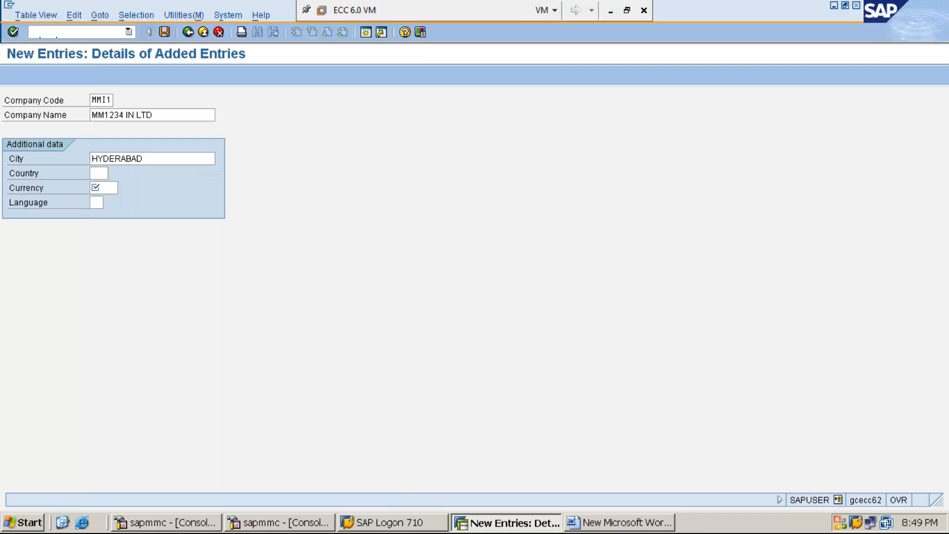
Set the company code's currency to INR and language to EN, and save the entry to bring up its address form
left_click(104, 187)
type("INR")
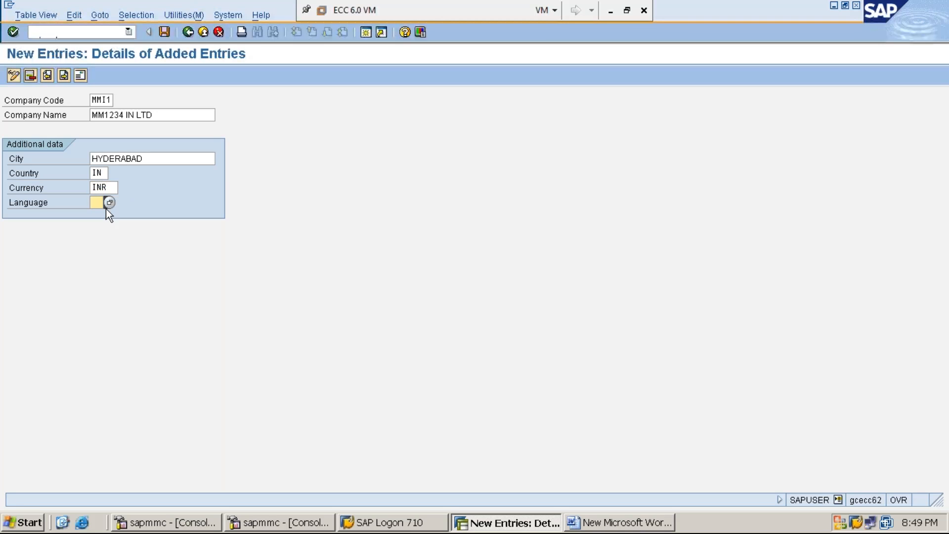
type("EN")
left_click(47, 102)
left_click(95, 205)
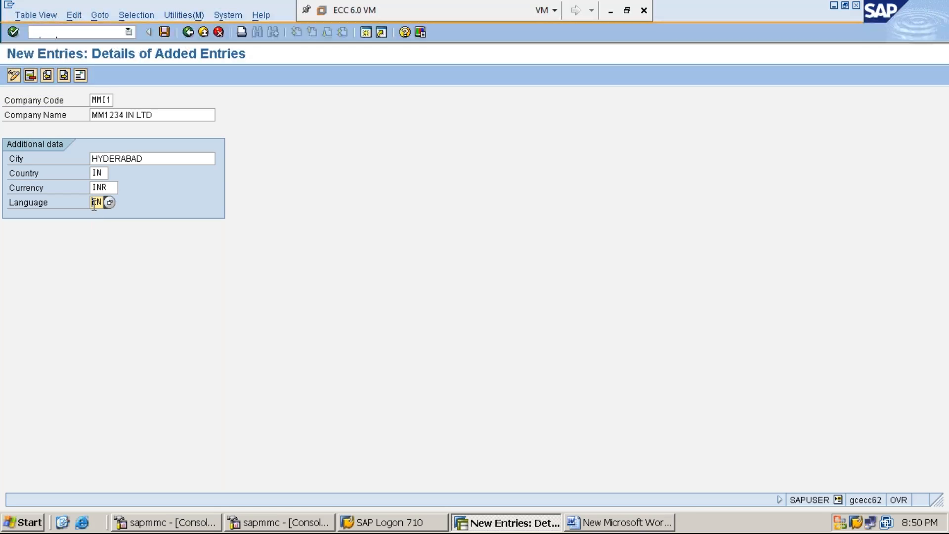
left_click(165, 32)
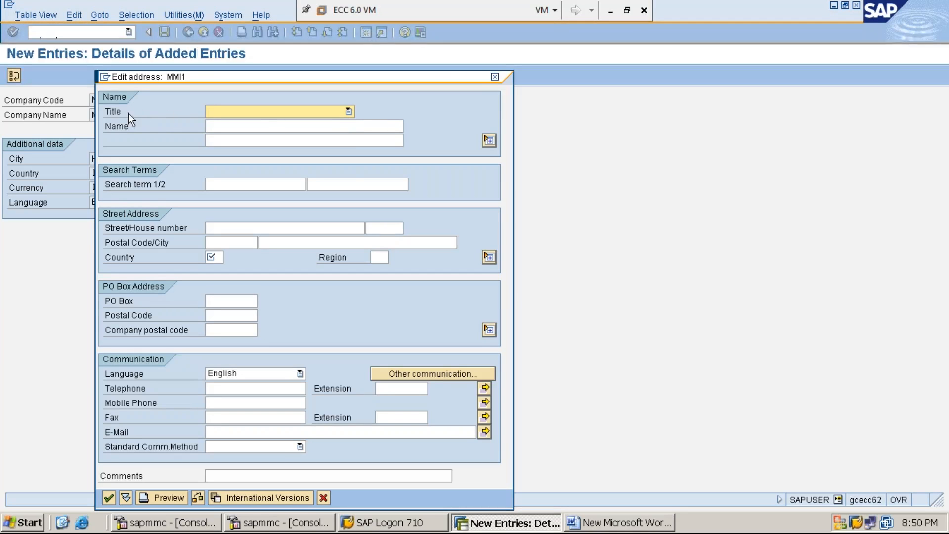
Set the title in the company code's address to Company and the name to "MM1234 INDIA LIMITED"
left_click(348, 113)
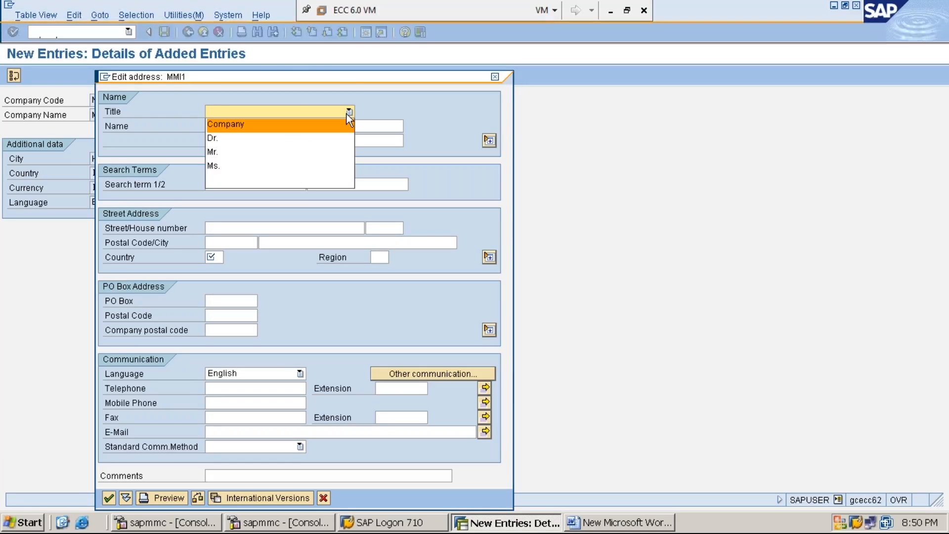
left_click(315, 127)
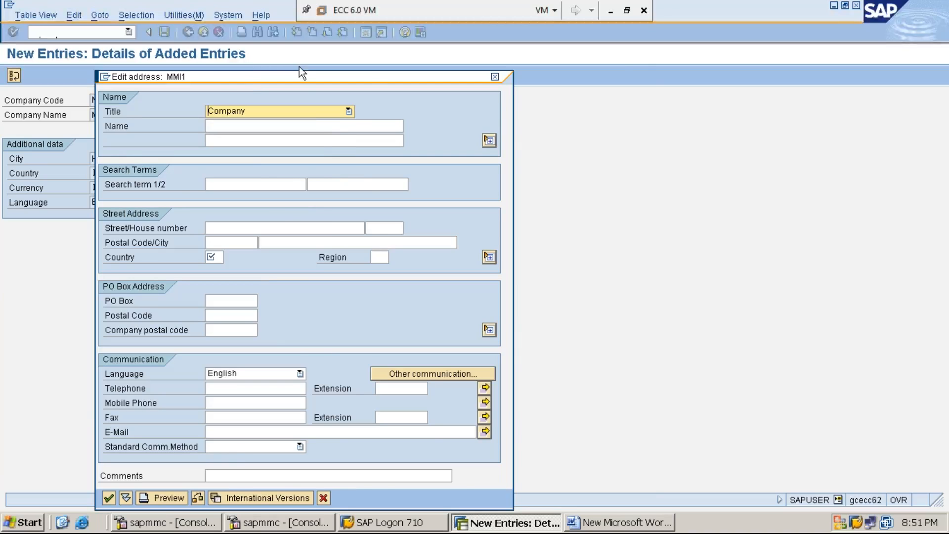
left_click_drag(298, 76, 434, 68)
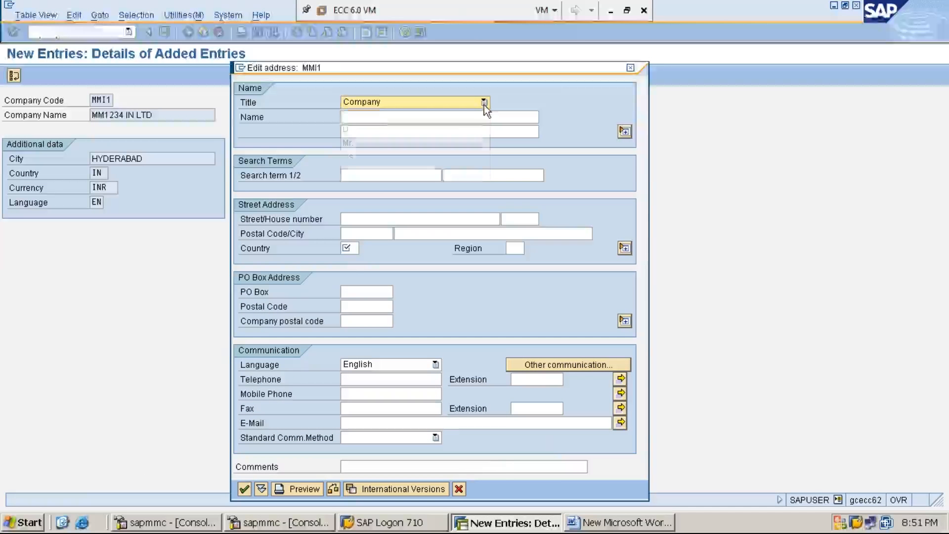
left_click(484, 105)
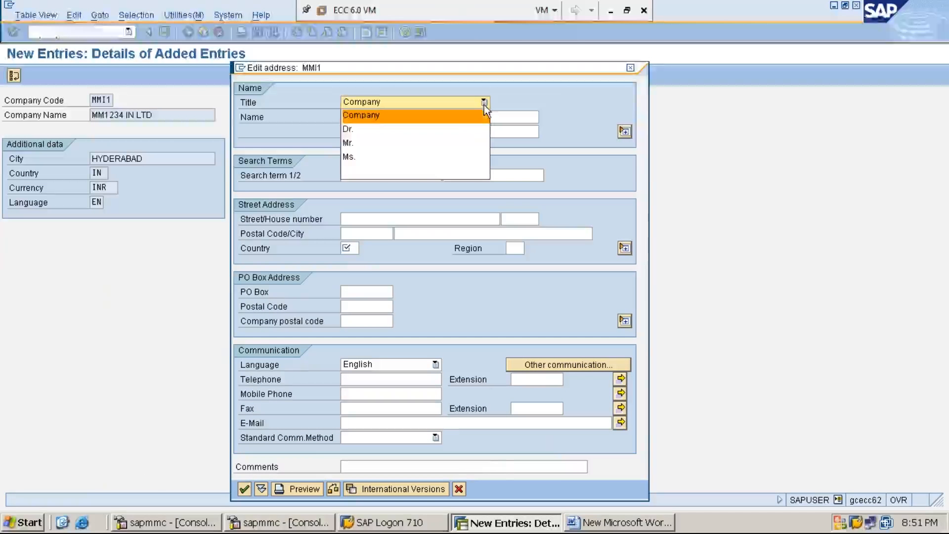
left_click(445, 115)
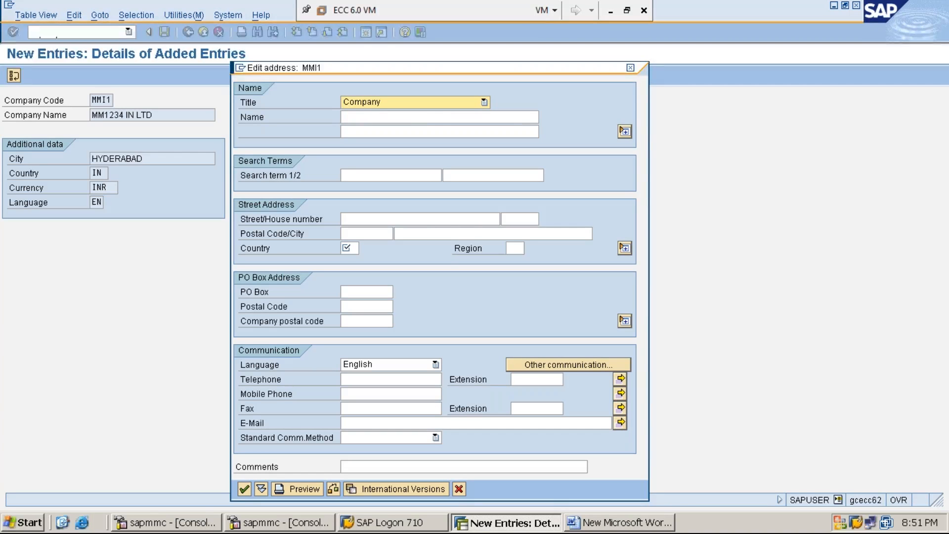
left_click(433, 118)
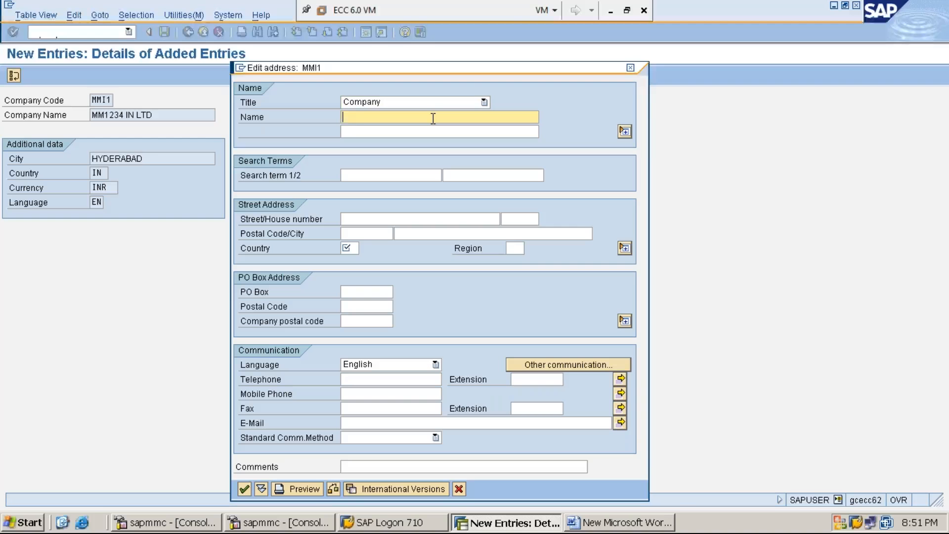
type("MM1234 INDIA LIMITED")
Fill in the street address with the house number, postal code, city HYDERABAD and country IN
left_click(374, 220)
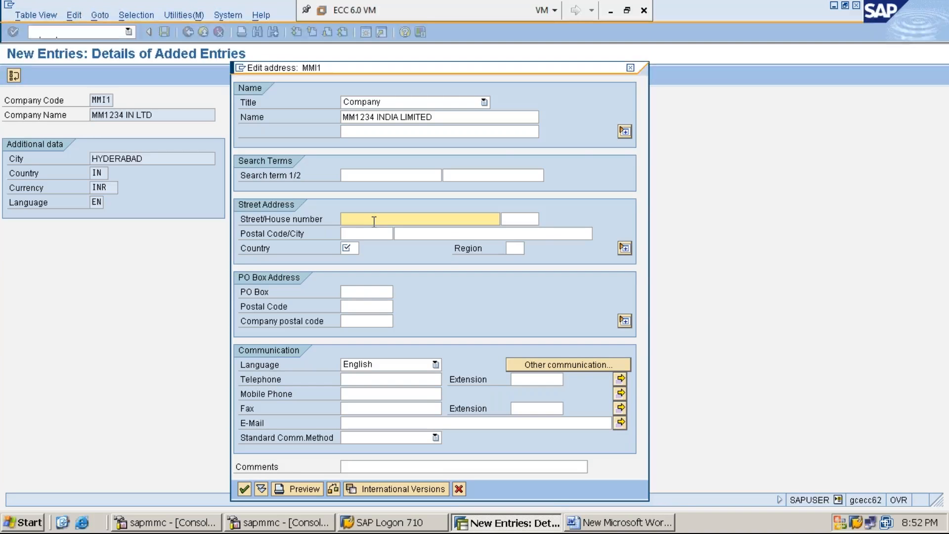
type("1234")
left_click(370, 236)
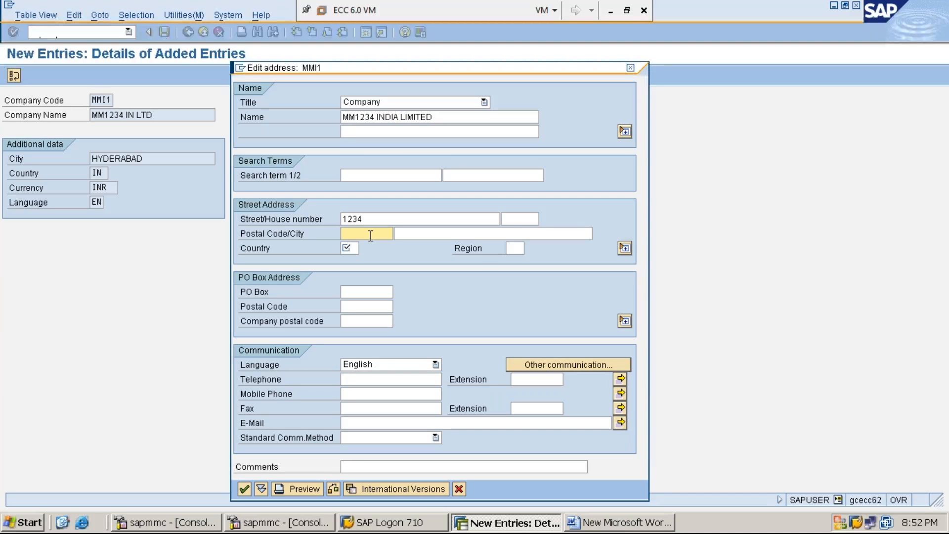
type("500082")
left_click(411, 236)
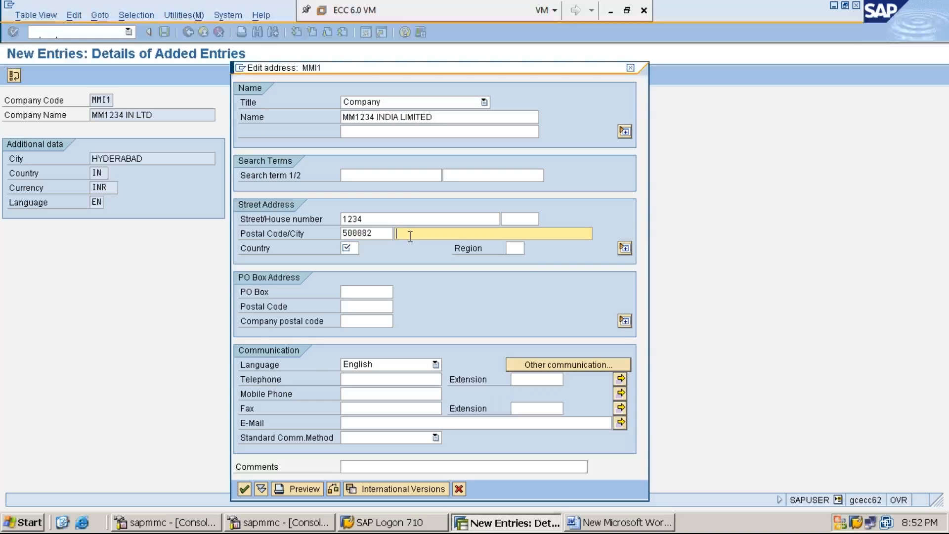
type("HYDERABAD")
left_click(351, 248)
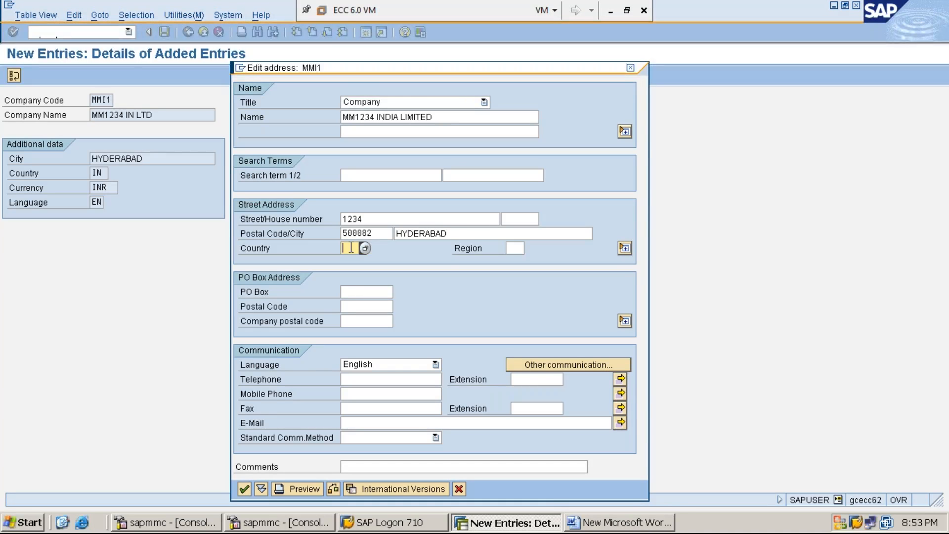
type("IN")
Review the PO box, communication, name and street address fields of the company code's address
left_click(354, 295)
left_click(356, 307)
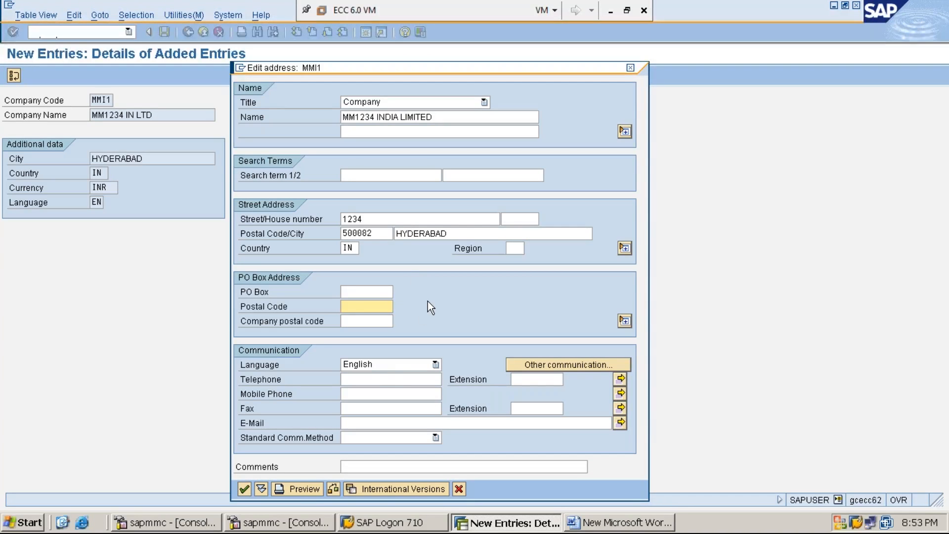
left_click(361, 381)
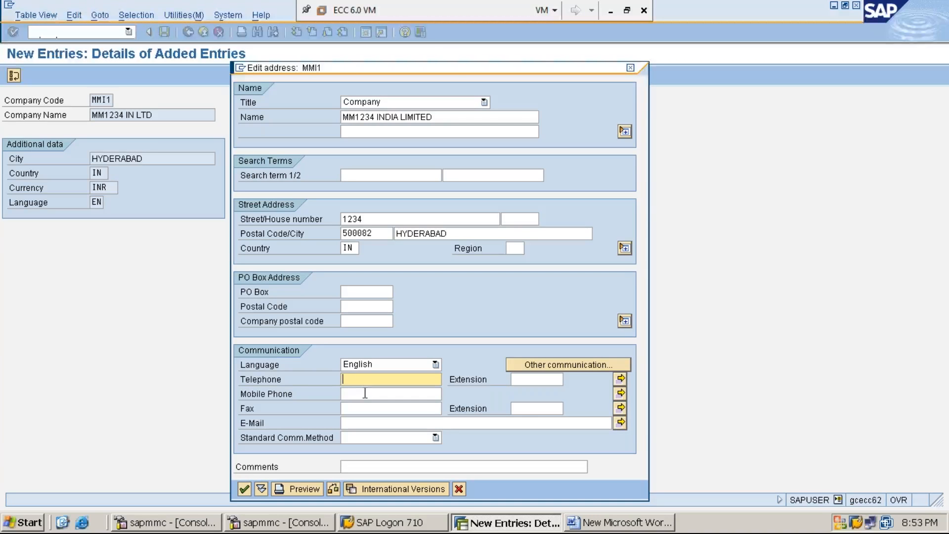
left_click(365, 395)
left_click(367, 408)
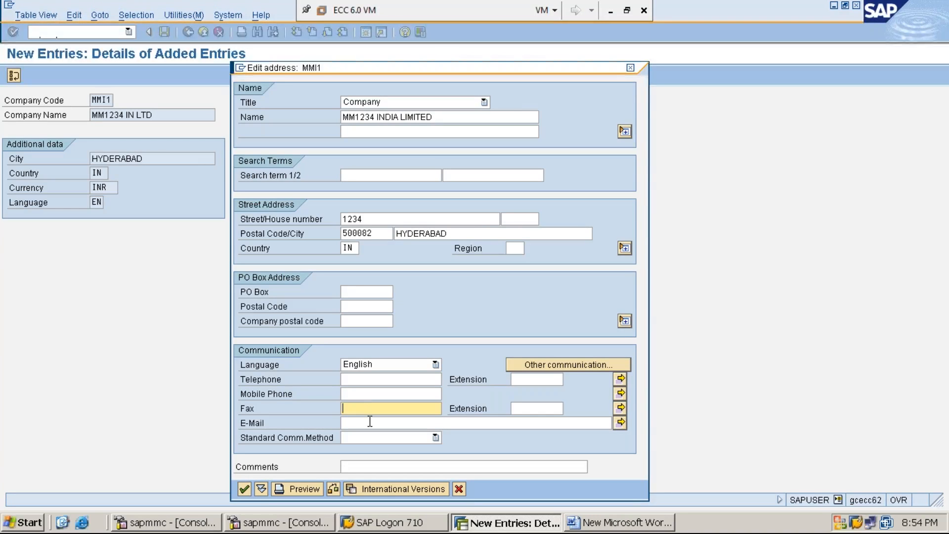
left_click(369, 422)
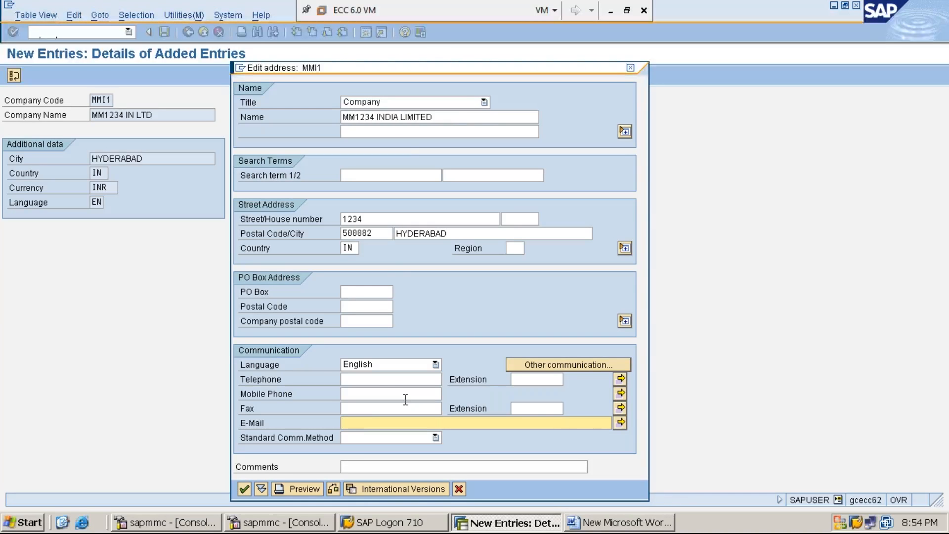
left_click(485, 102)
left_click(465, 116)
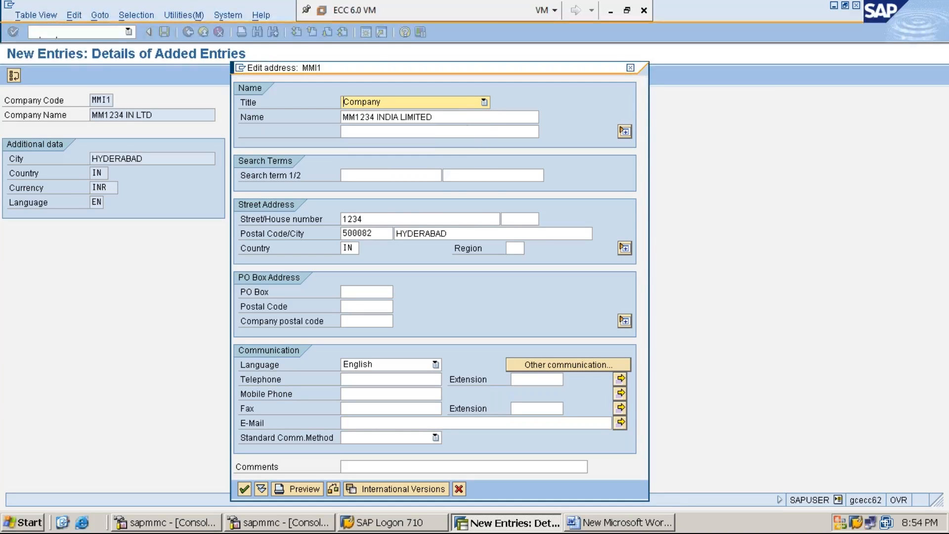
left_click(466, 120)
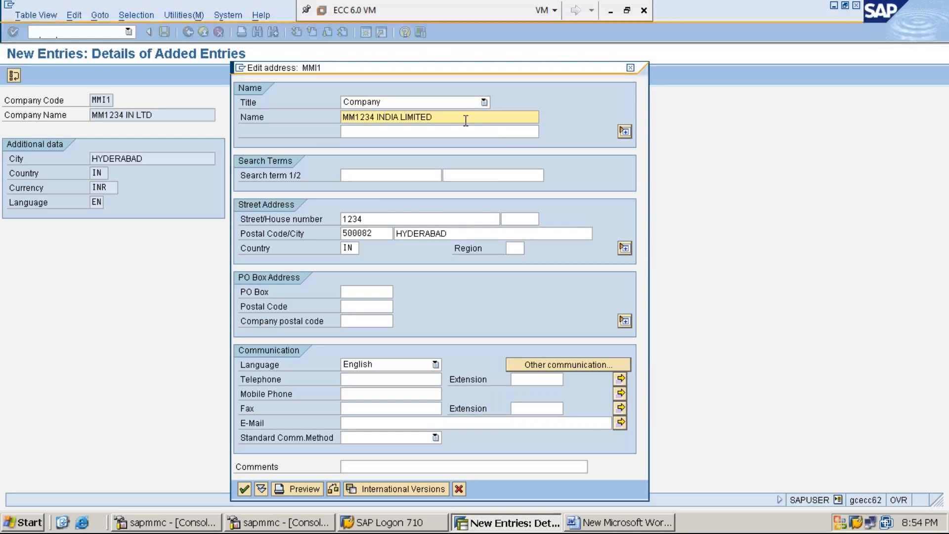
left_click(383, 217)
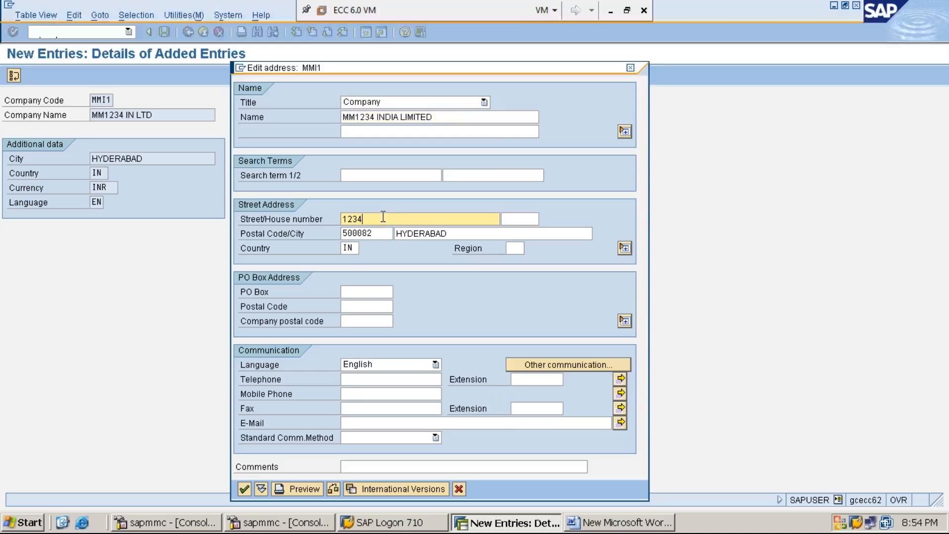
left_click(377, 238)
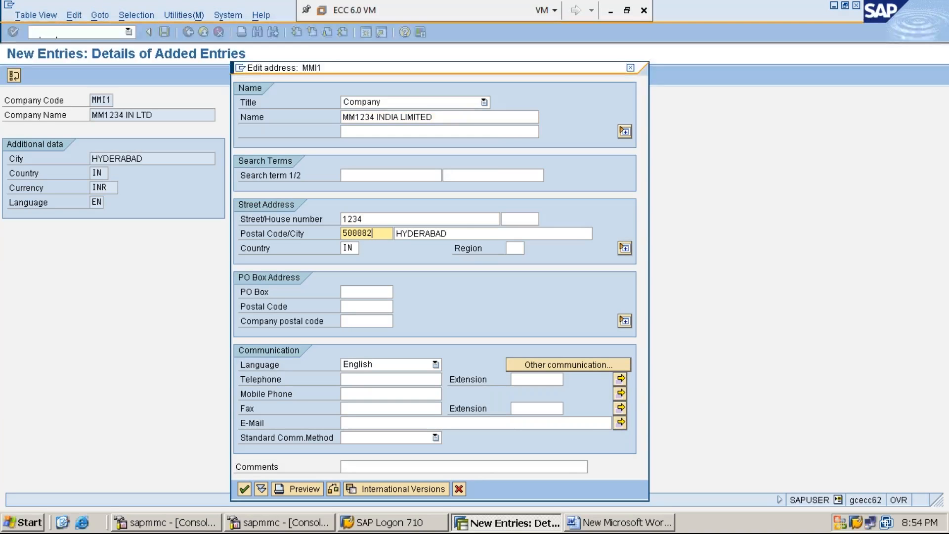
left_click(448, 235)
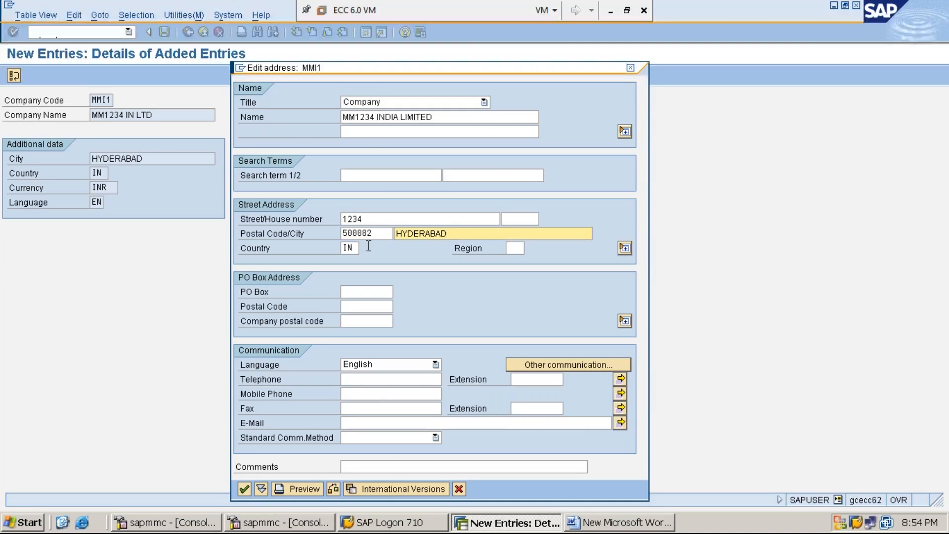
left_click(351, 247)
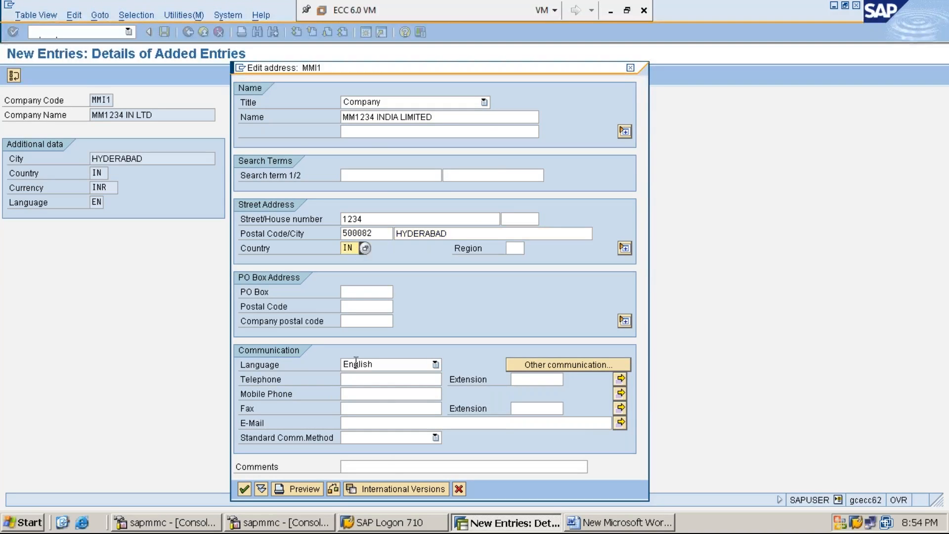
Accept the address and save the company code under the customizing request MM1234 IMPLEMENTATION
left_click(245, 488)
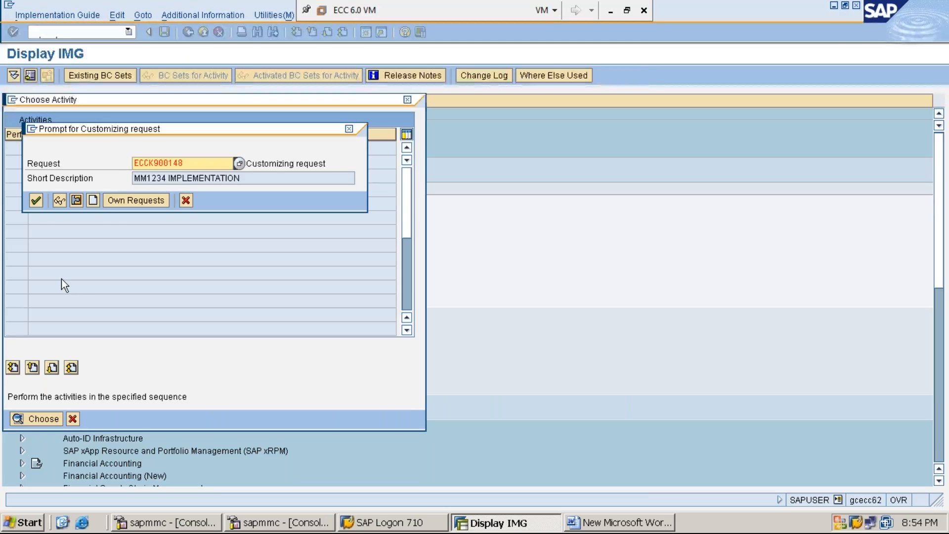
left_click(37, 202)
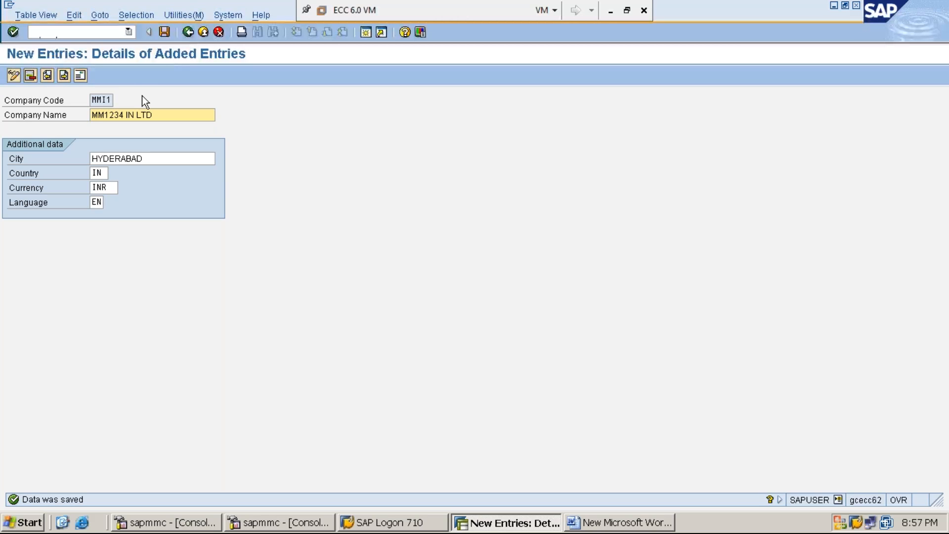
Leave the company code entries and close the activity selection to return to the implementation guide structure
left_click(188, 32)
left_click(187, 32)
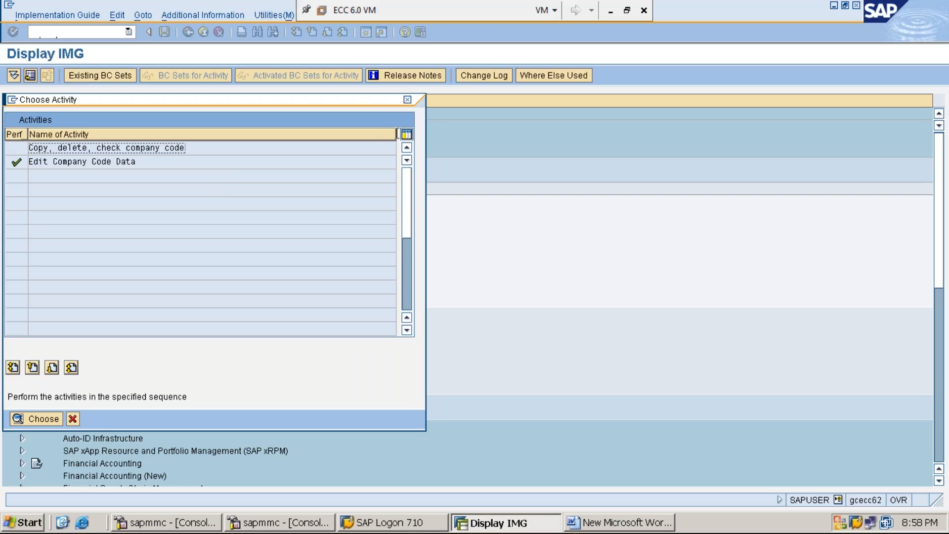
left_click(407, 100)
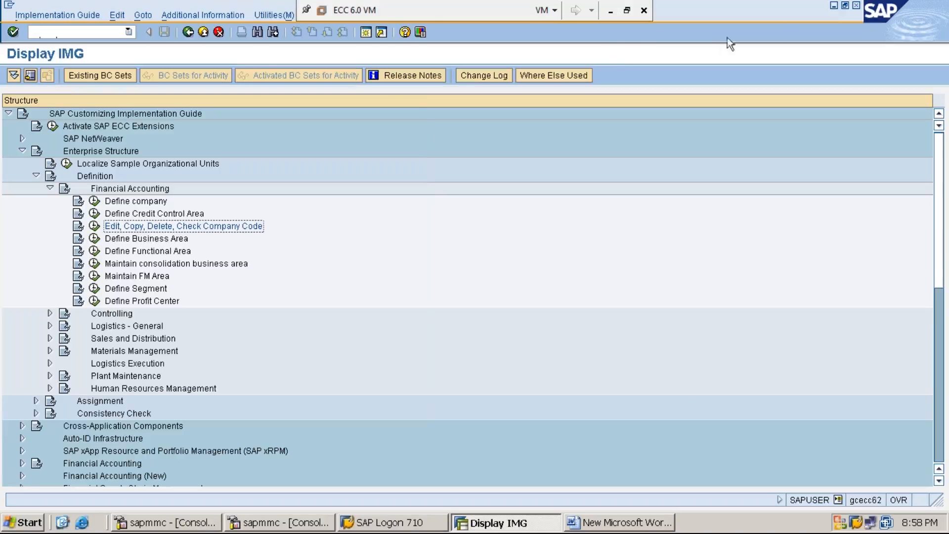
Switch to the Word notes and add the heading "STEP:3: ASSIGN COMPANY CODE TO COMPANY – OX16" with a "PATH:" line below
left_click(834, 5)
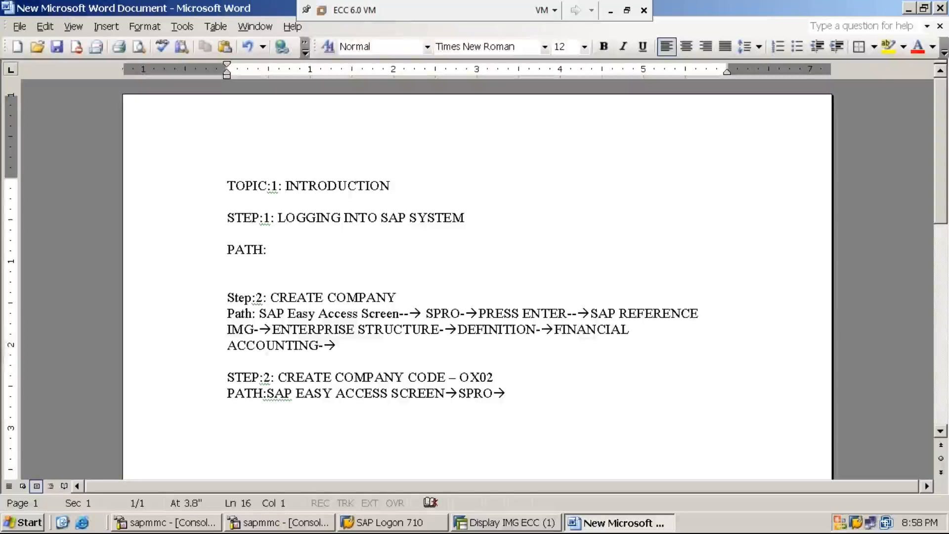
type("STEP")
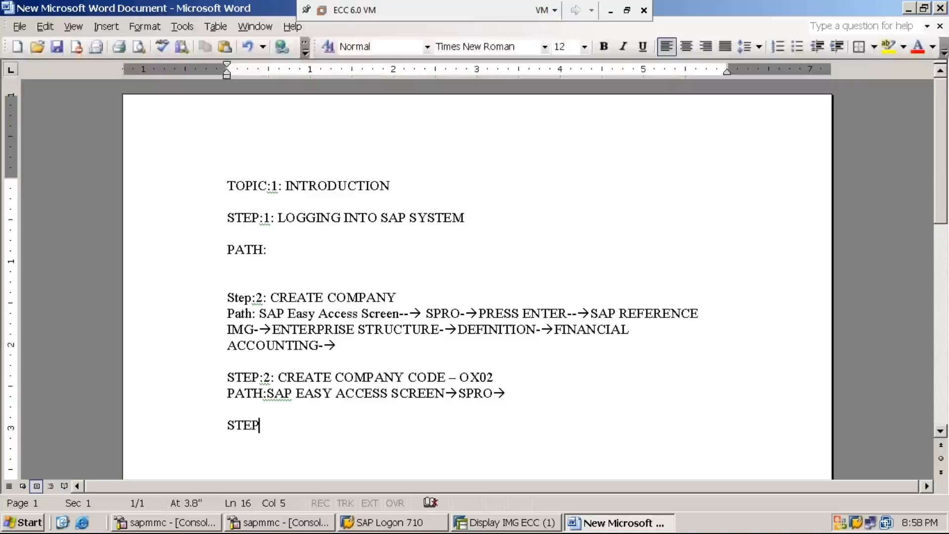
type(":3: ASSIGN ")
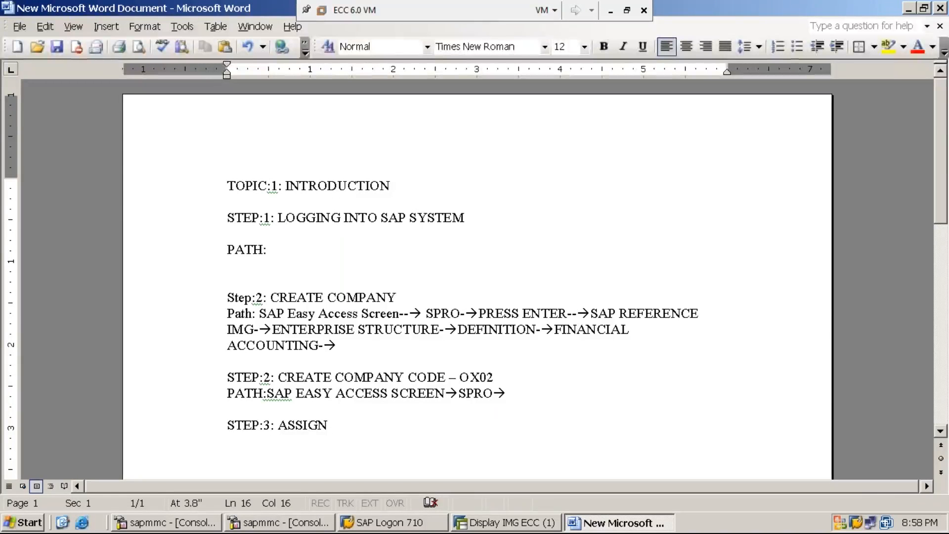
type("COMPANY ")
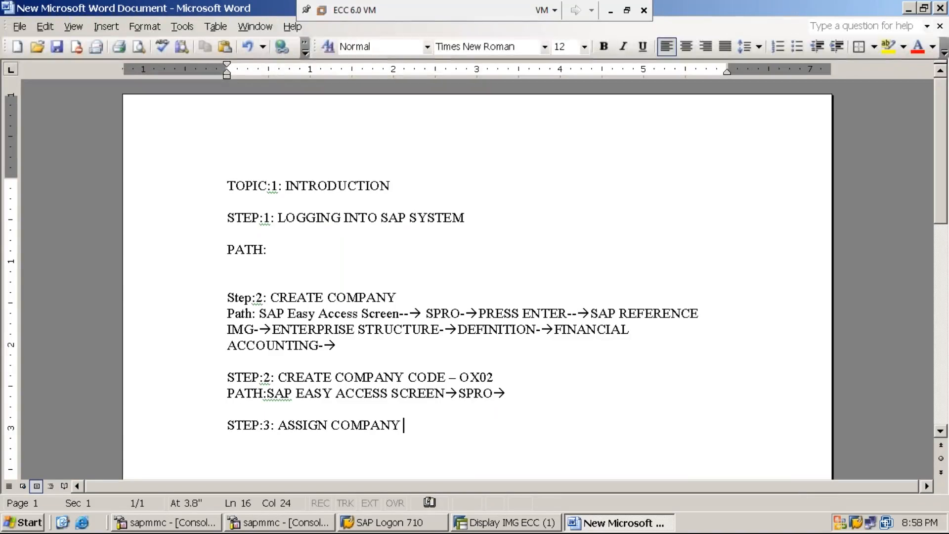
type("CODE TO COMAPNY")
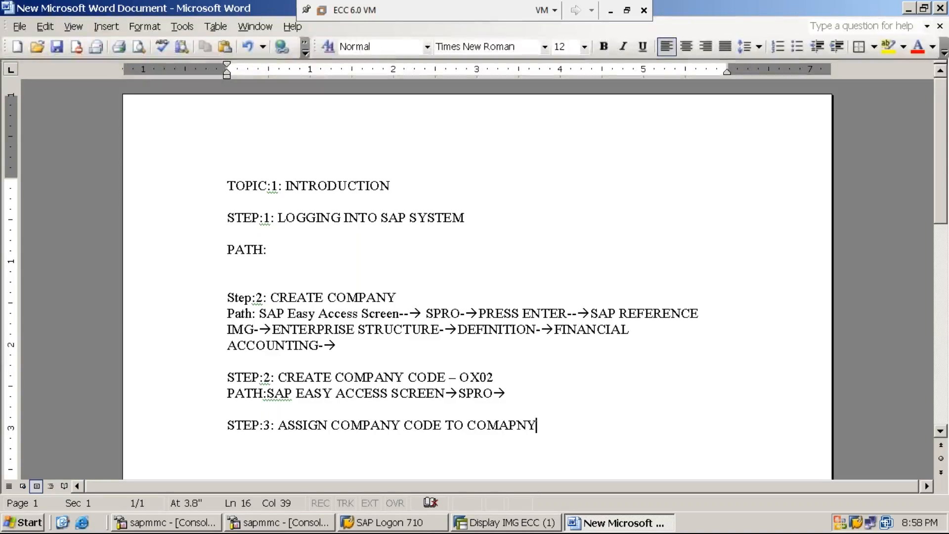
type("- ")
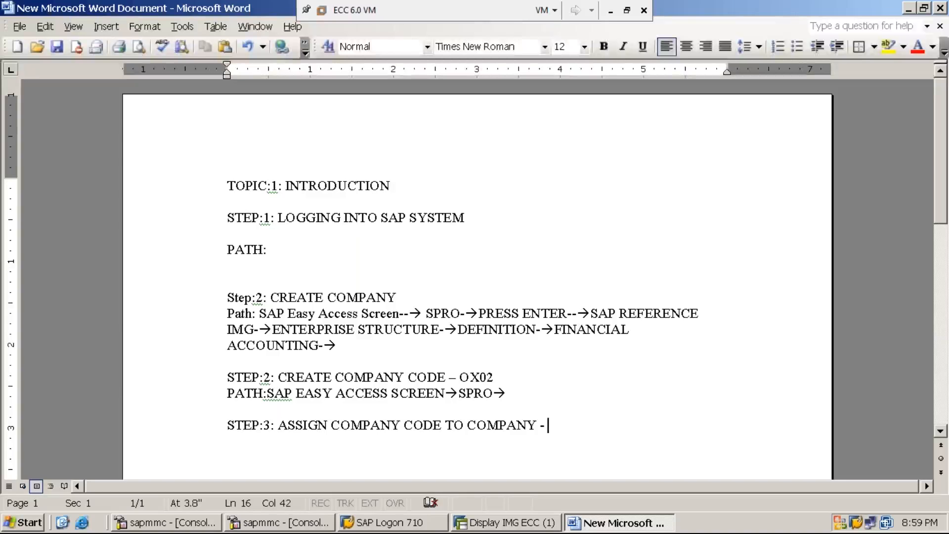
type("OX16")
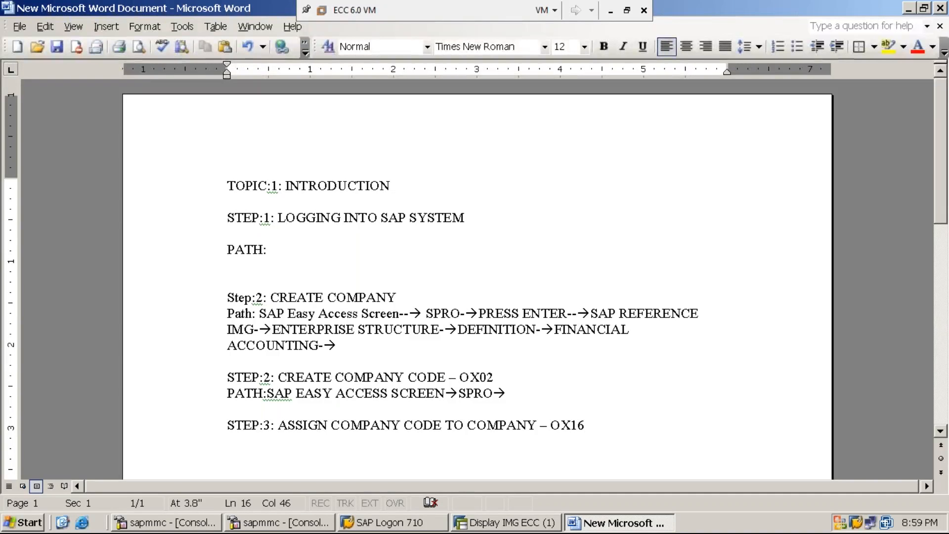
key("Return")
type("PATH")
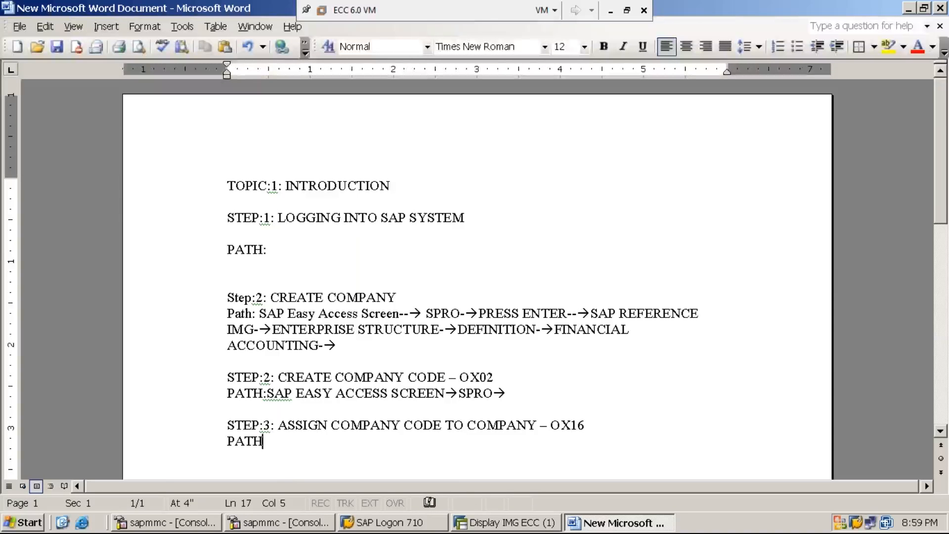
type(":")
Switch back to SAP, return to the Easy Access screen and open the SAP Reference IMG through transaction SPRO
left_click(516, 524)
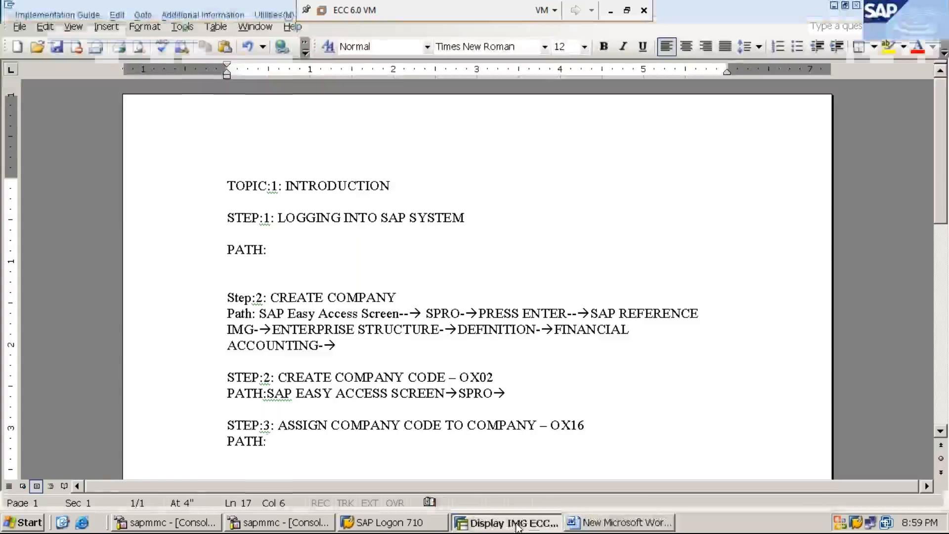
left_click(188, 33)
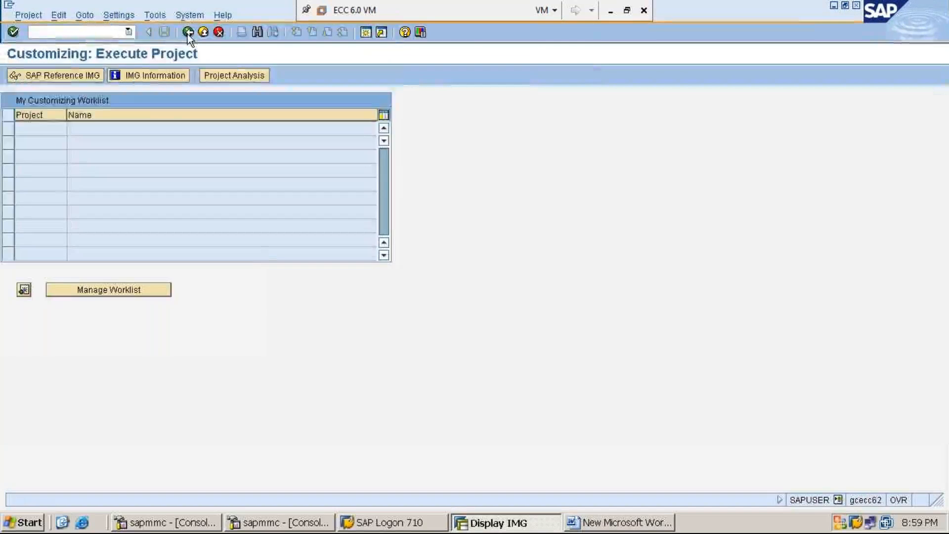
left_click(187, 33)
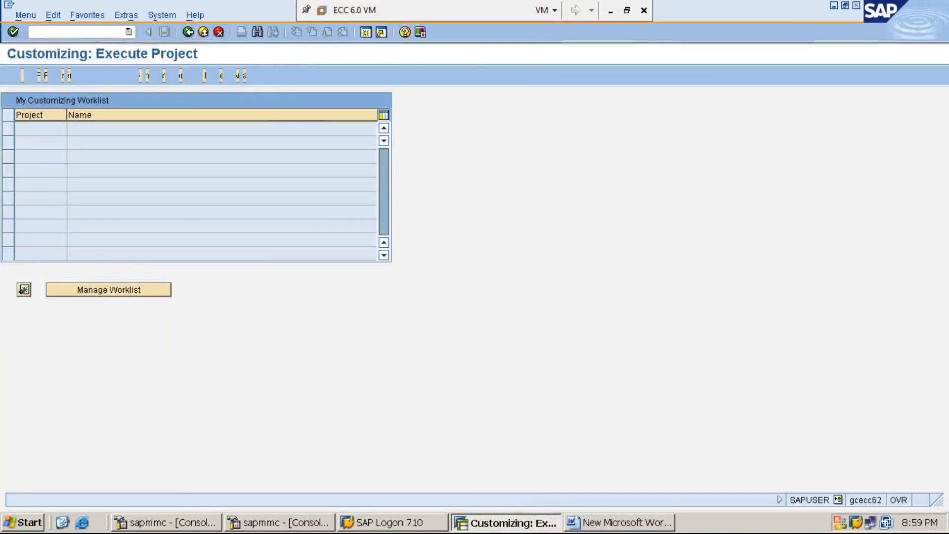
left_click(104, 32)
type("SPRO")
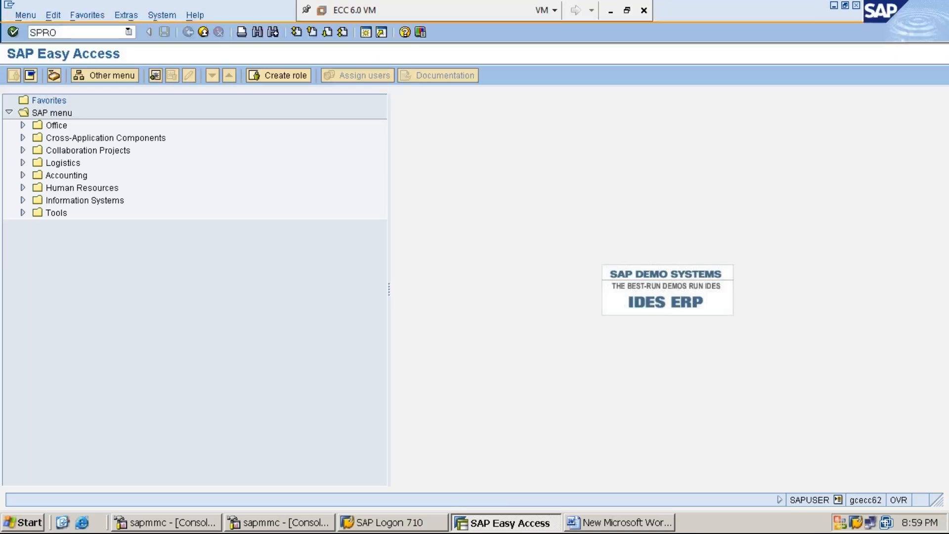
key("Return")
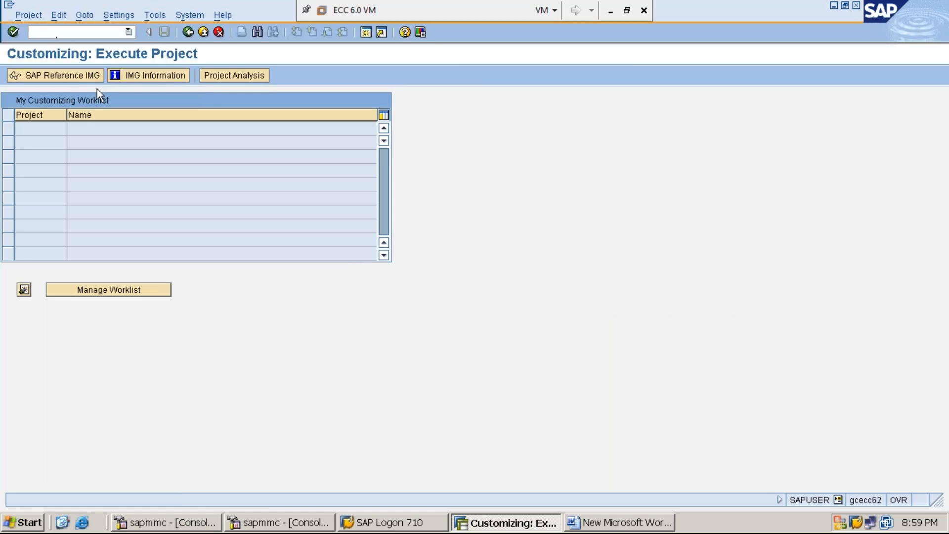
left_click(69, 77)
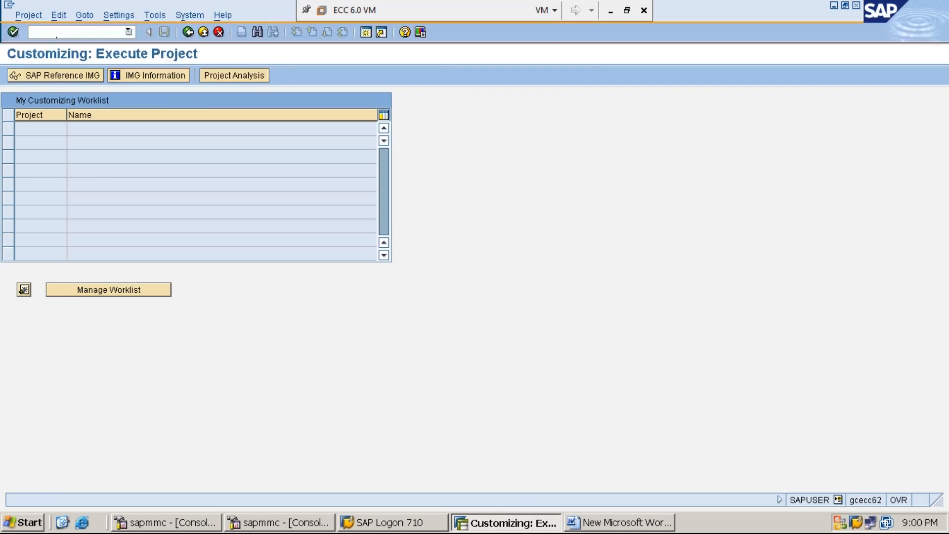
left_click(55, 75)
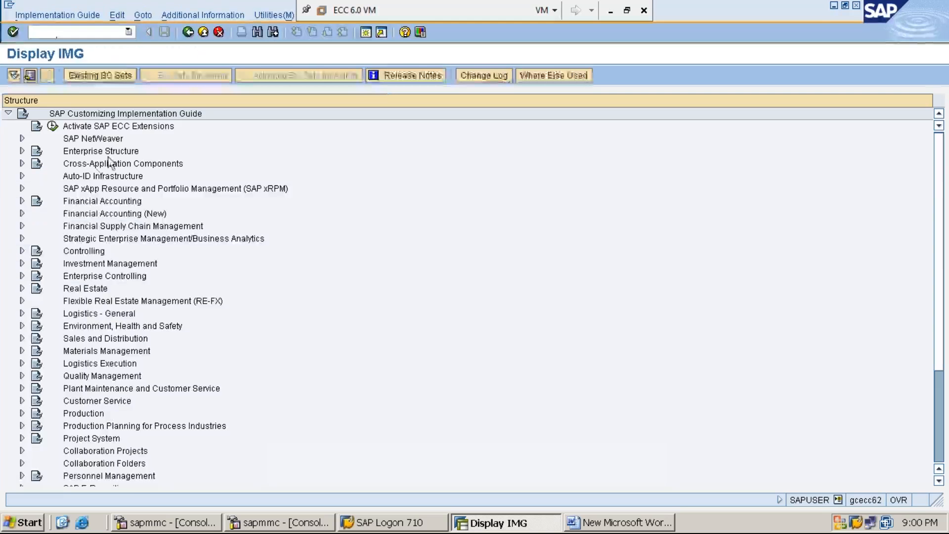
Expand Enterprise Structure, Assignment and Financial Accounting in the implementation guide structure
left_click(103, 155)
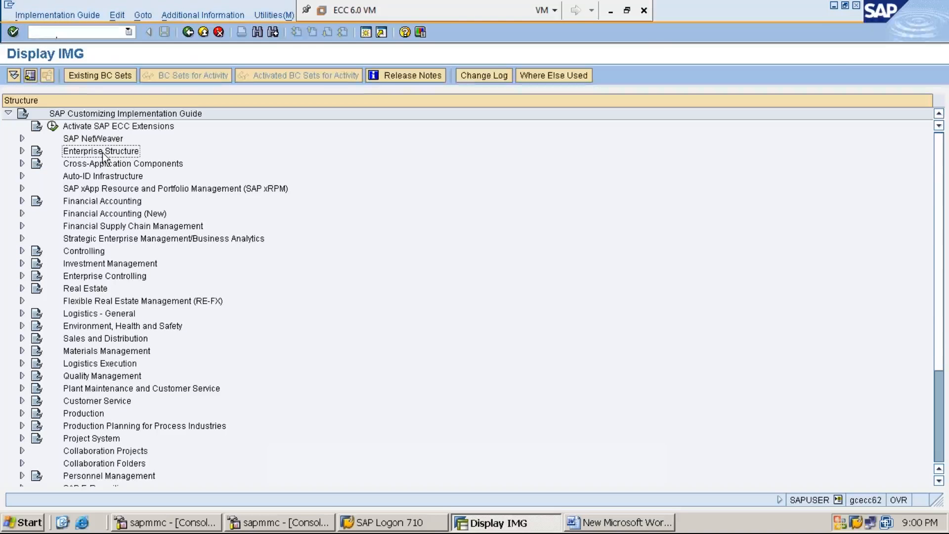
double_click(102, 155)
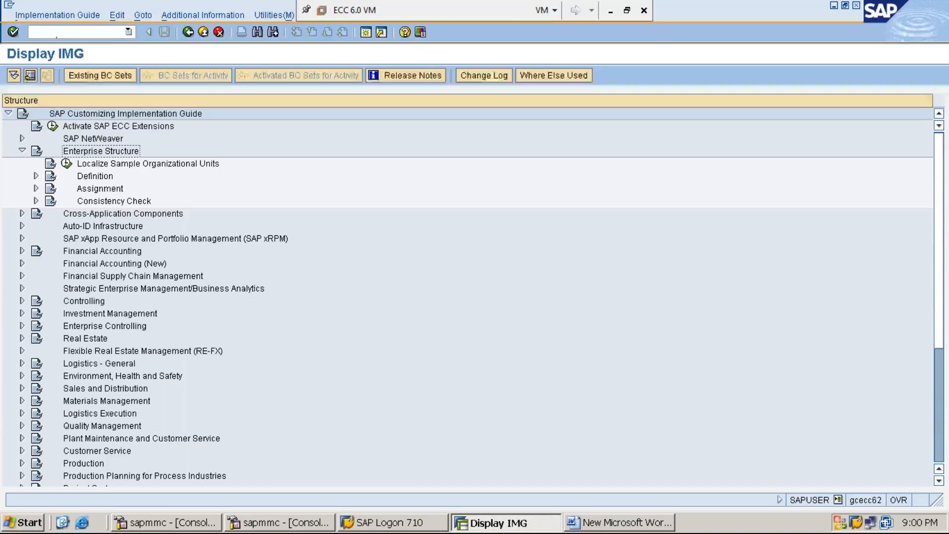
key("Down")
key("Down")
key("Down")
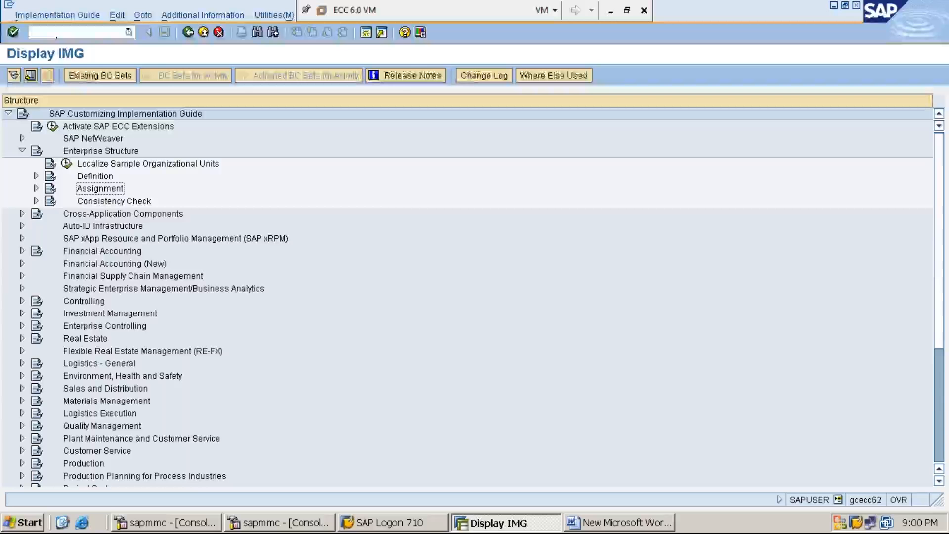
key("Right")
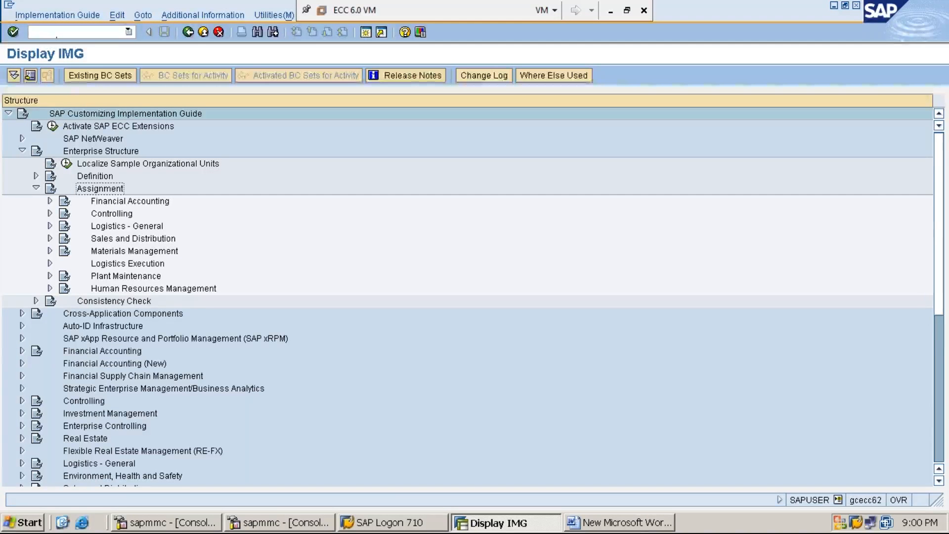
key("Down")
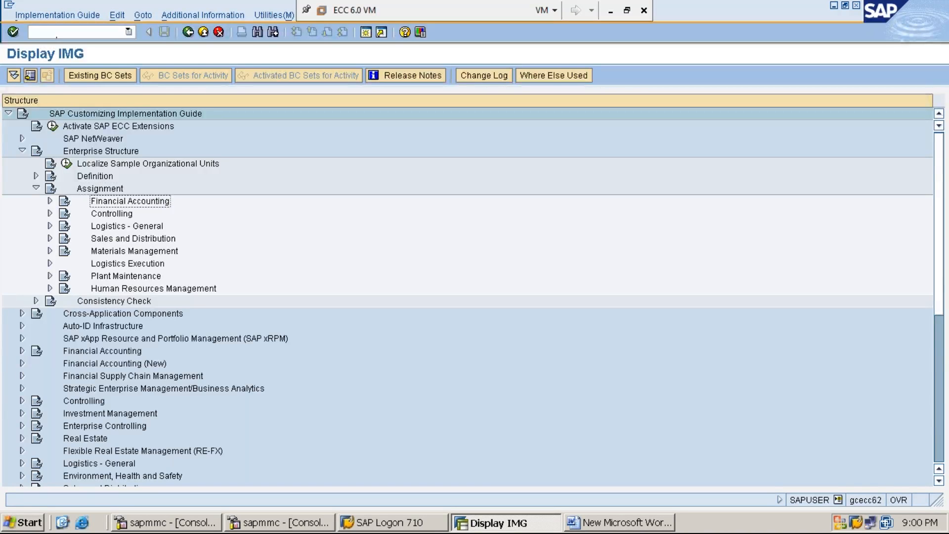
key("Right")
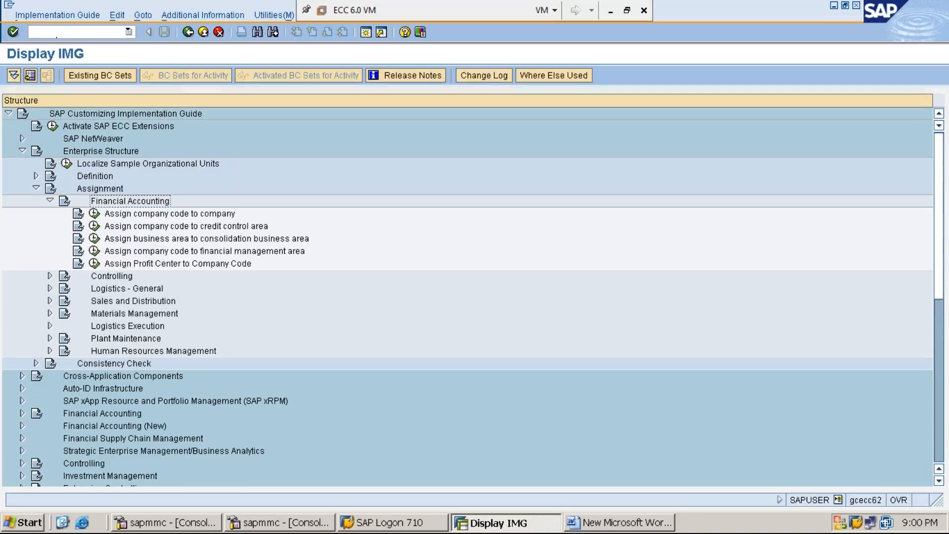
Display the IMG activity keys as additional information beside the structure entries
left_click(216, 16)
mouse_move(216, 31)
mouse_move(343, 46)
left_click(466, 61)
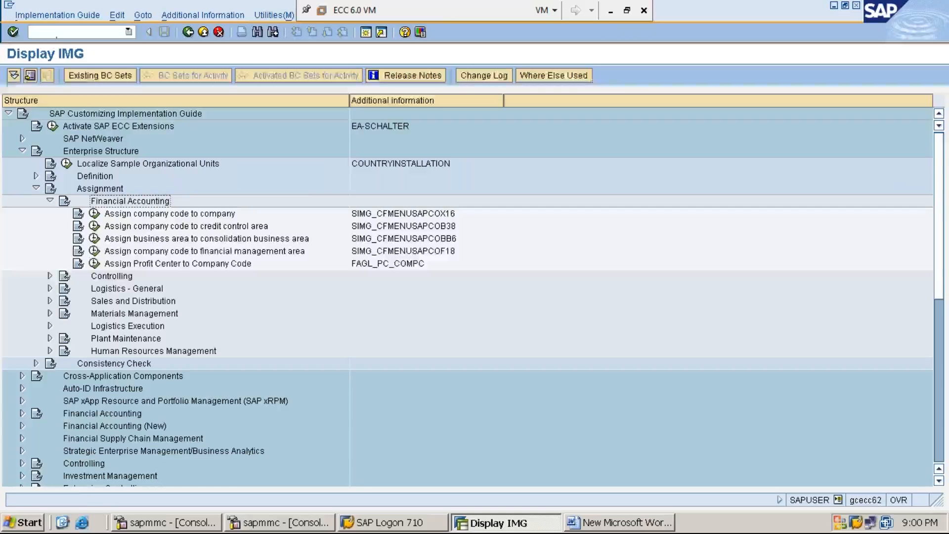
Open the Assign company code to company activity and position the table on company code MMI1
left_click(170, 213)
left_click(94, 213)
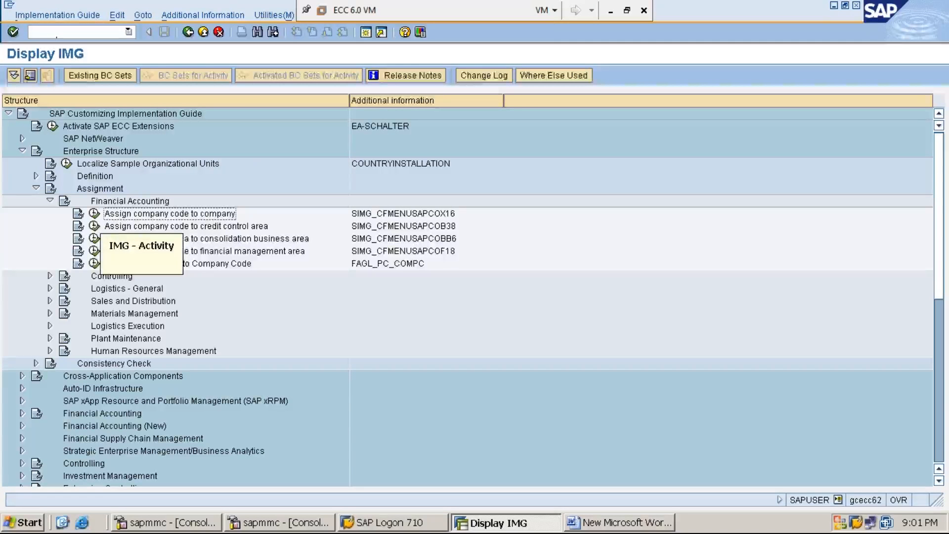
left_click(95, 214)
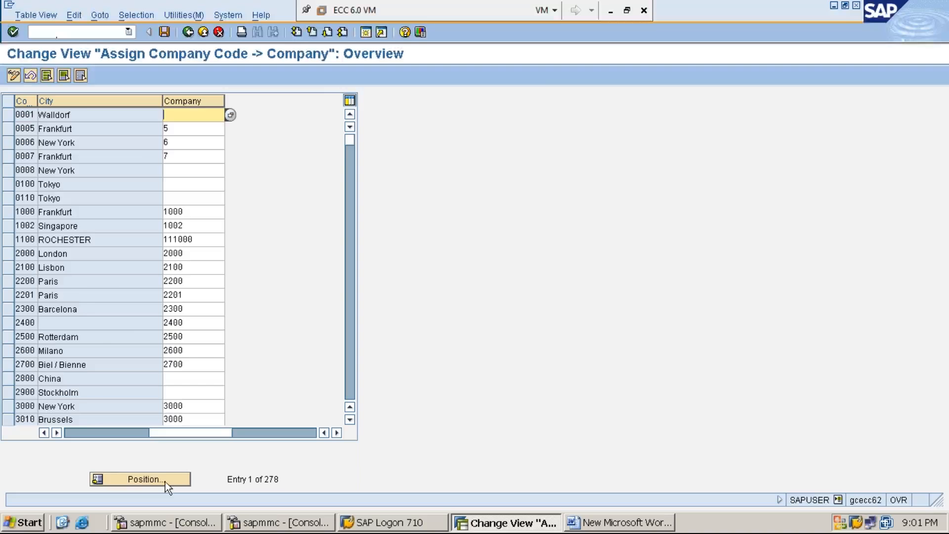
left_click(146, 478)
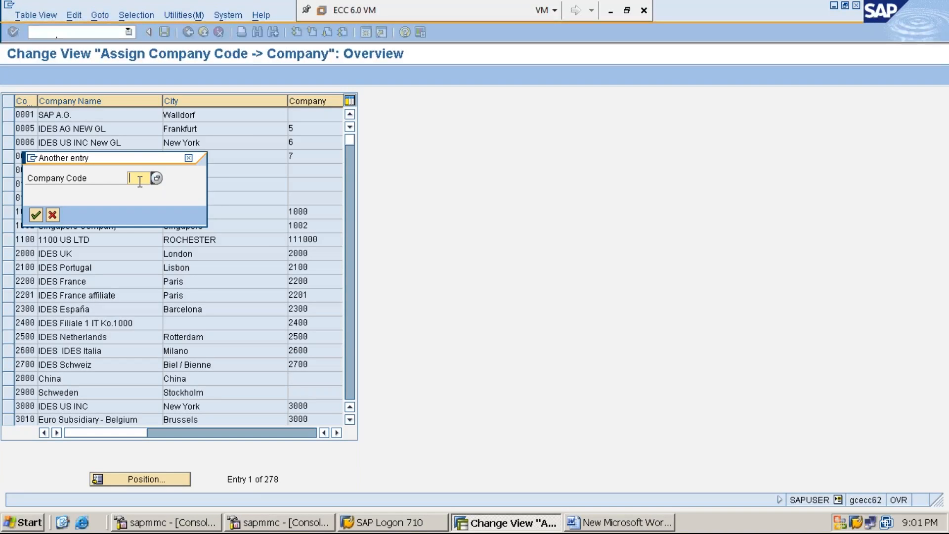
type("MMI1")
key("Return")
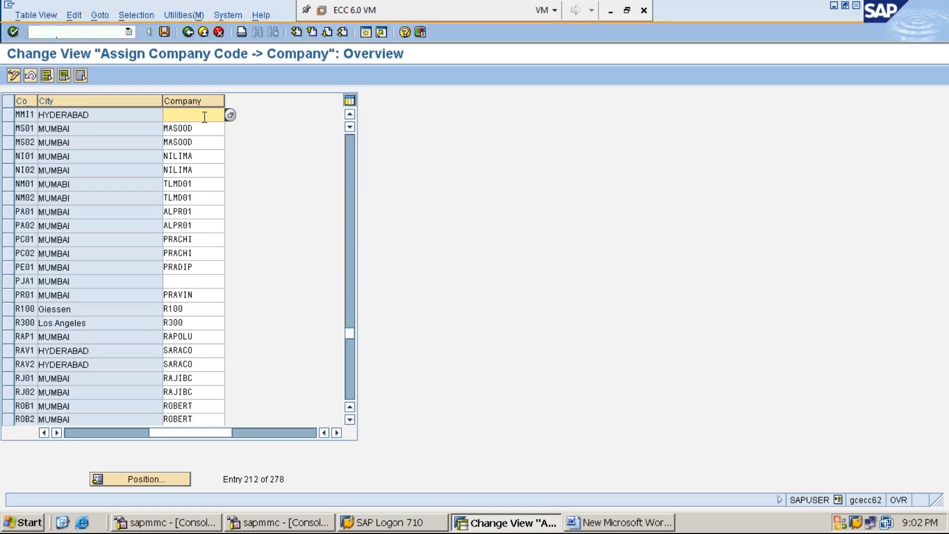
type("MM")
key("BackSpace")
key("BackSpace")
Assign company MM1234 to company code MMI1 by choosing MM1234 GLOBAL LIMITED from the list of possible companies
left_click(232, 118)
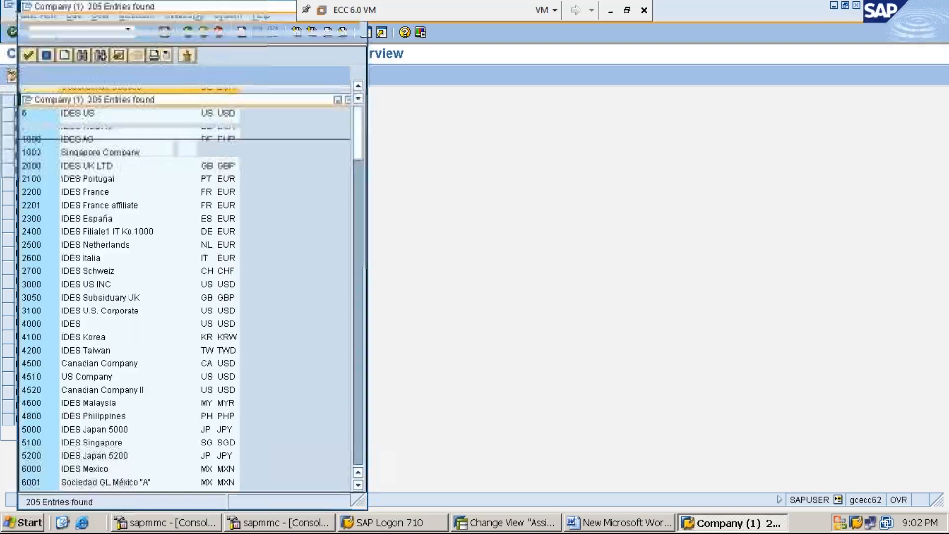
left_click(359, 484)
left_click(359, 484)
left_click(359, 484)
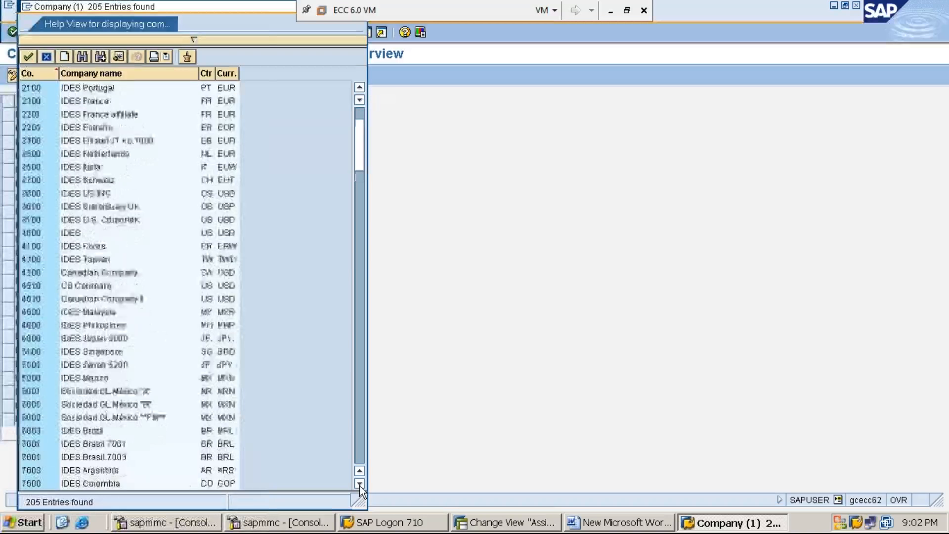
scroll(359, 484, "down", 4)
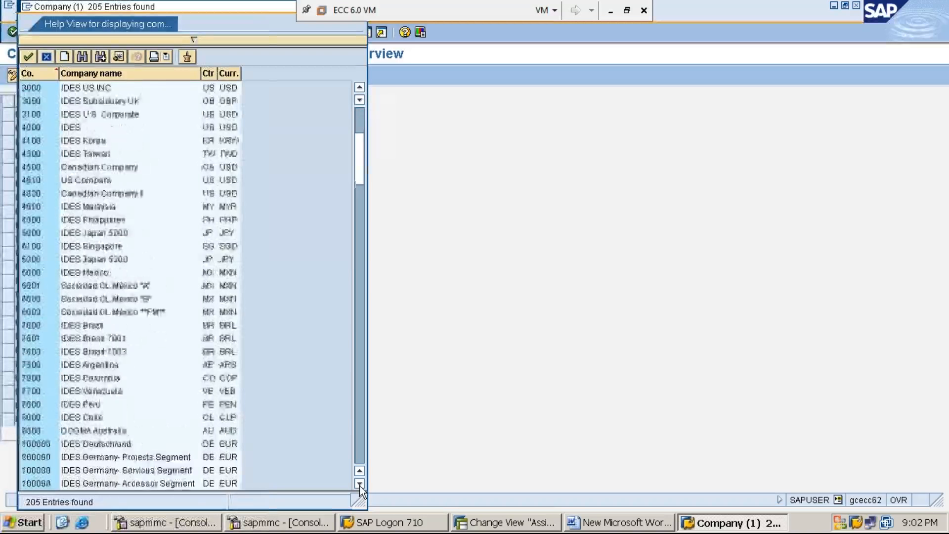
left_click(357, 259)
left_click(357, 259)
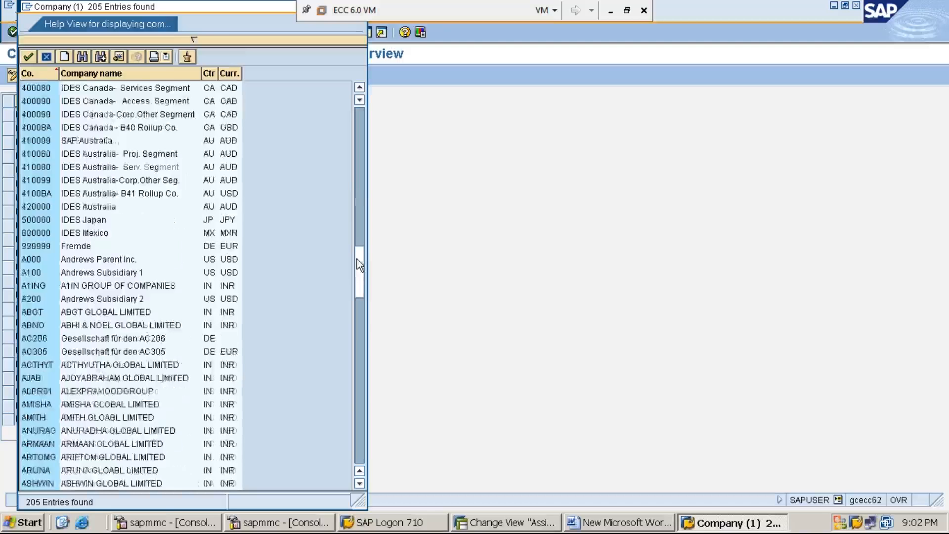
left_click(357, 328)
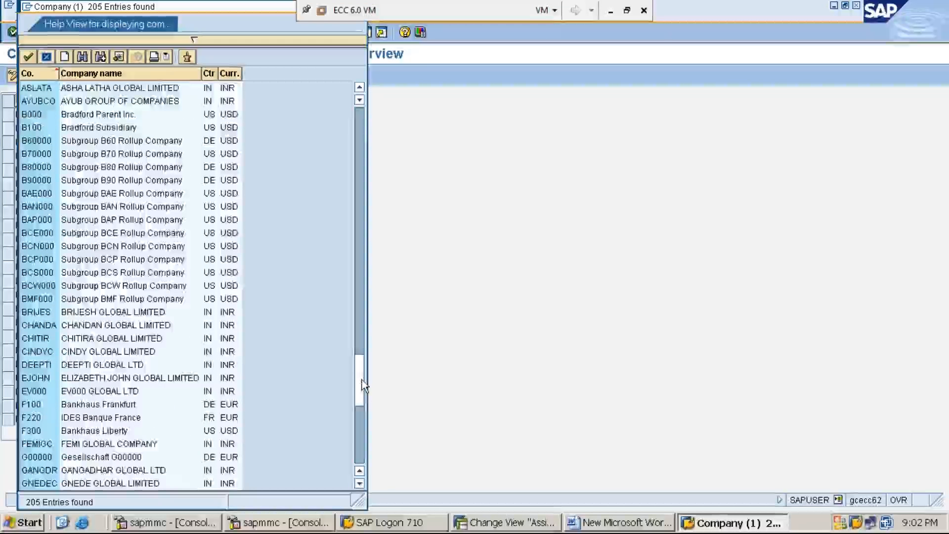
left_click(362, 381)
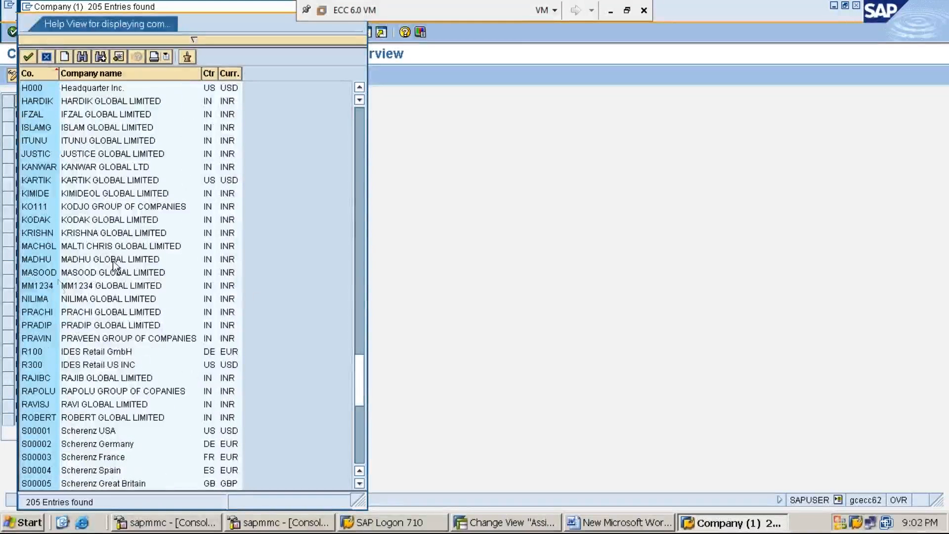
left_click(59, 286)
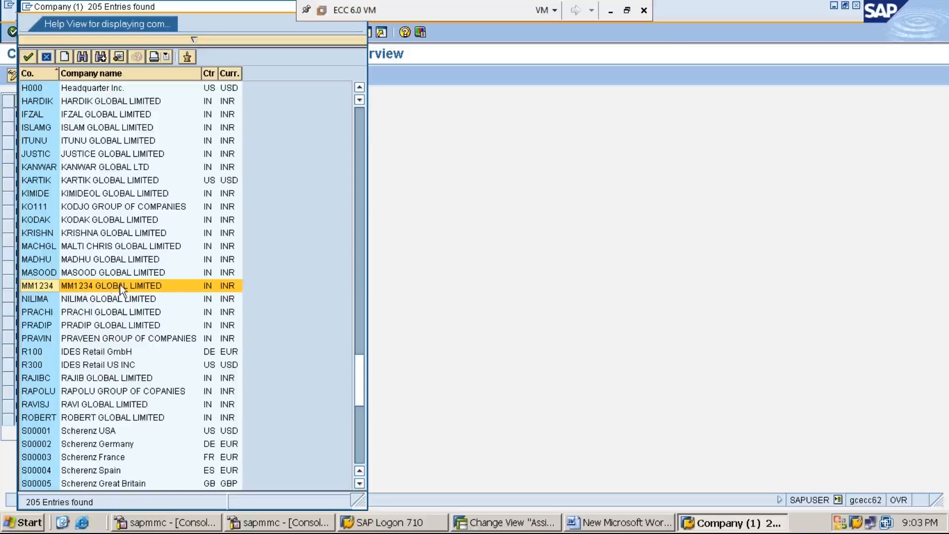
double_click(132, 285)
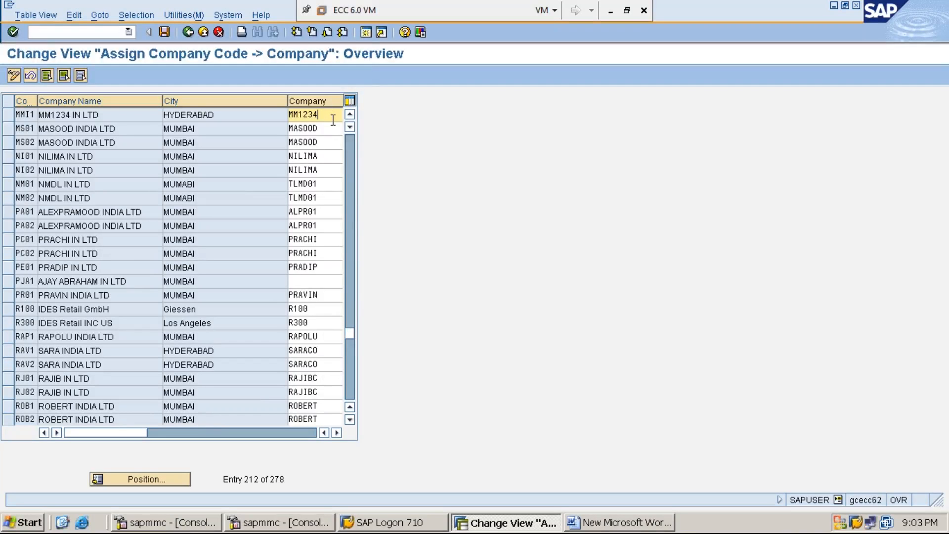
left_click(336, 435)
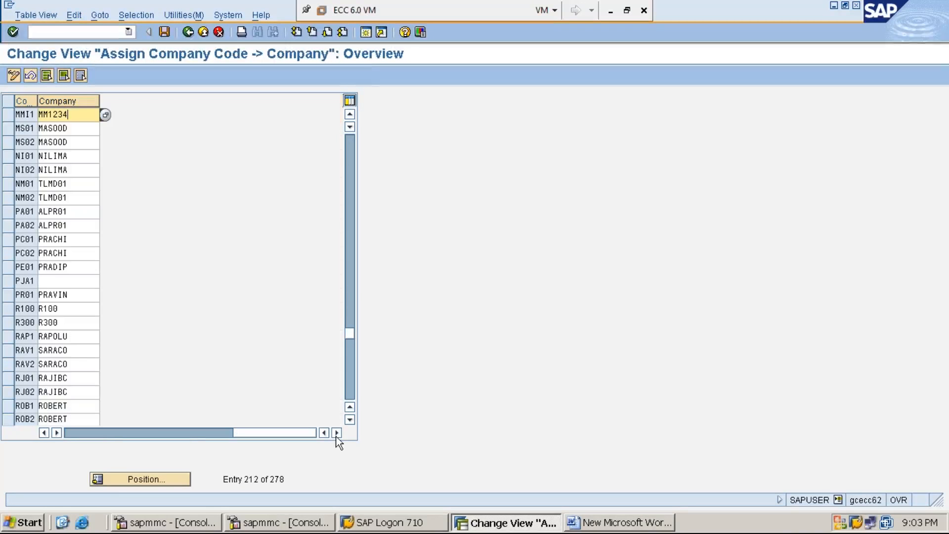
Leave the company code assignment table without saving and reopen the SAP Reference IMG through transaction SPRO
left_click(43, 433)
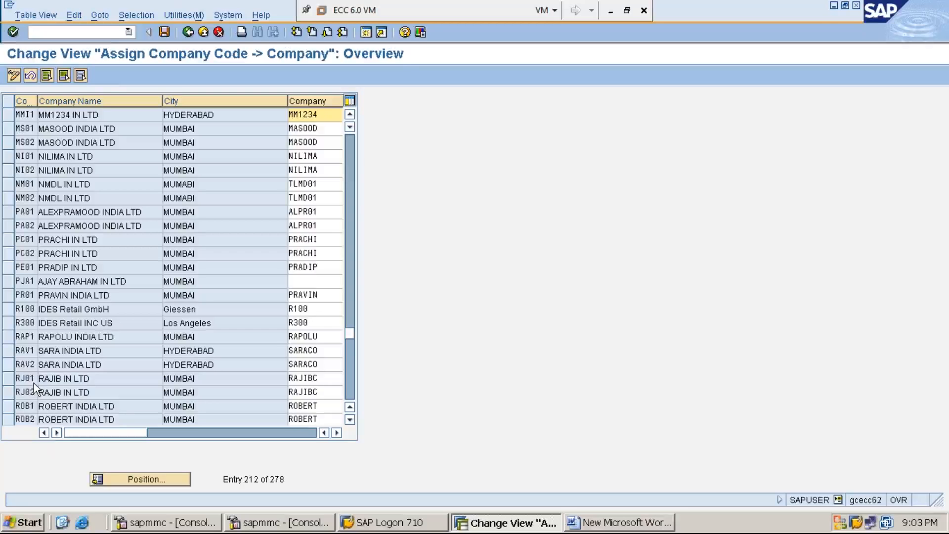
left_click(104, 32)
type("/n")
key("Return")
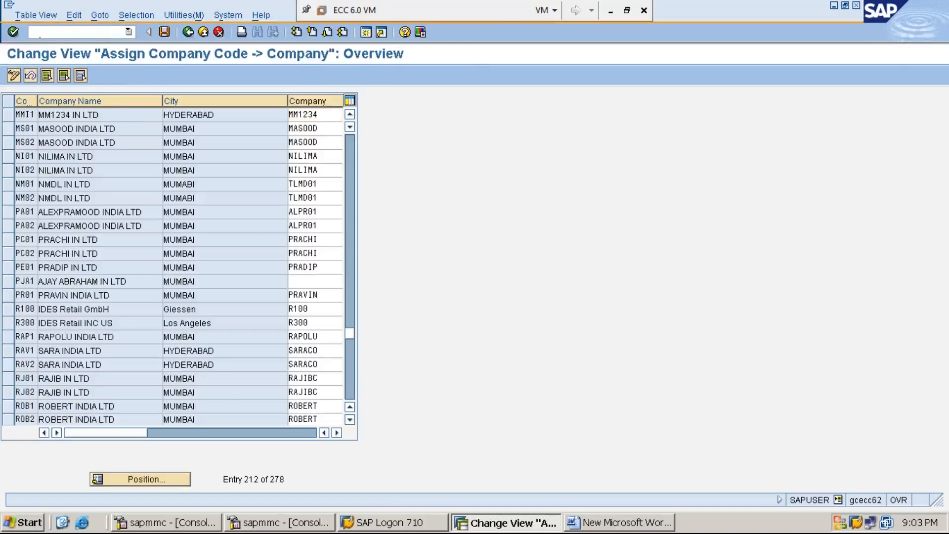
type("SPRO")
key("Return")
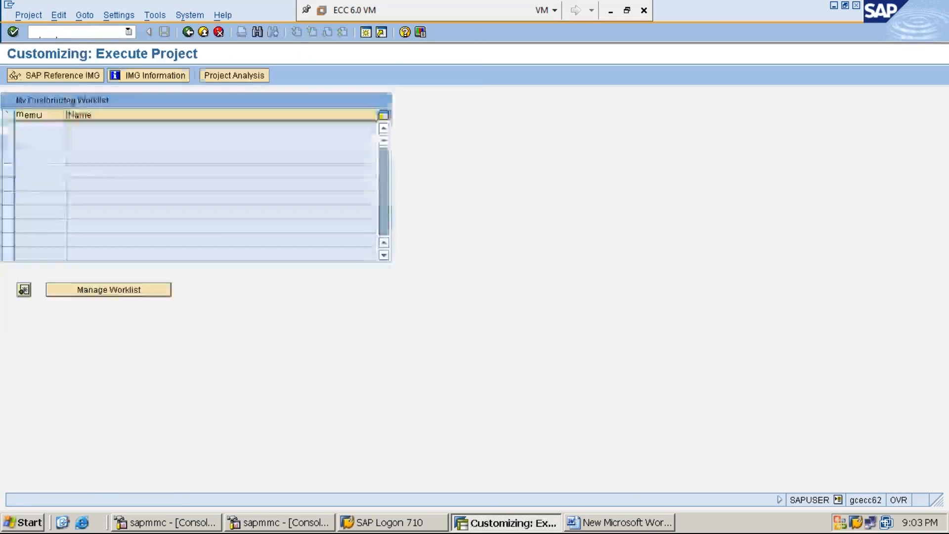
left_click(73, 76)
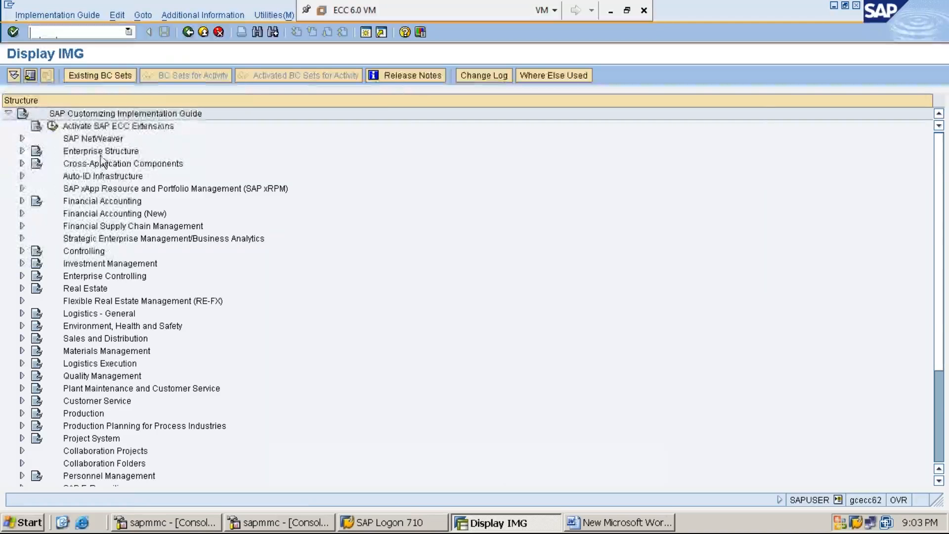
Expand Enterprise Structure, Assignment and Financial Accounting in the implementation guide down to Assign company code to company
left_click(100, 155)
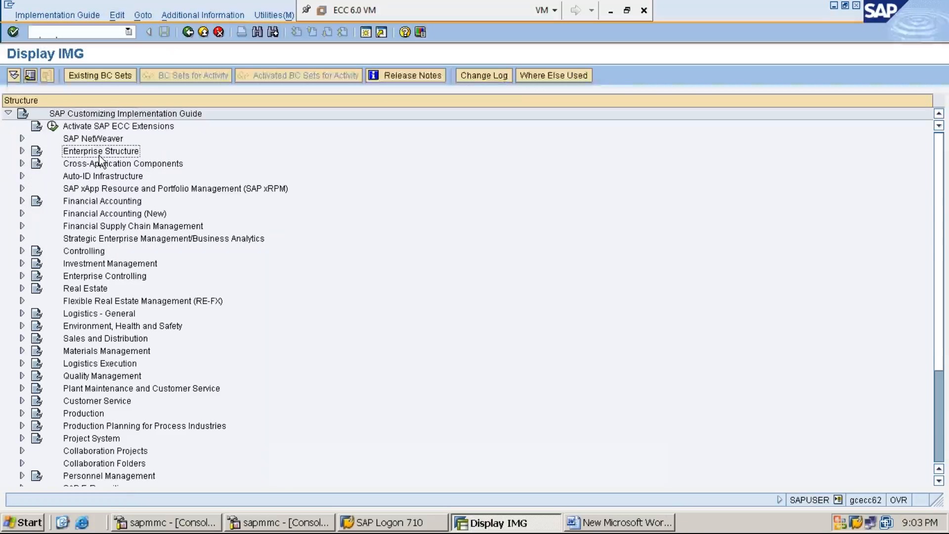
double_click(99, 156)
key("Down")
key("Right")
key("Down")
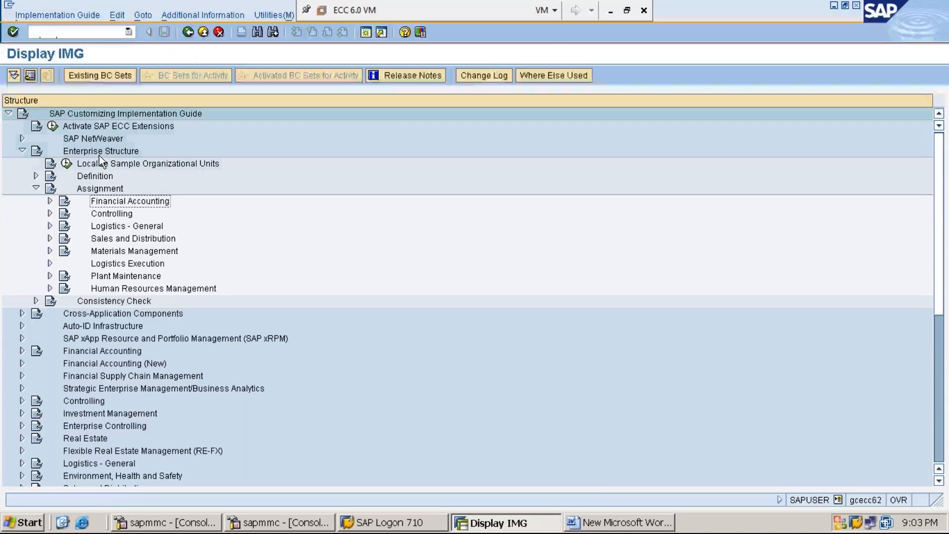
key("Right")
key("Down")
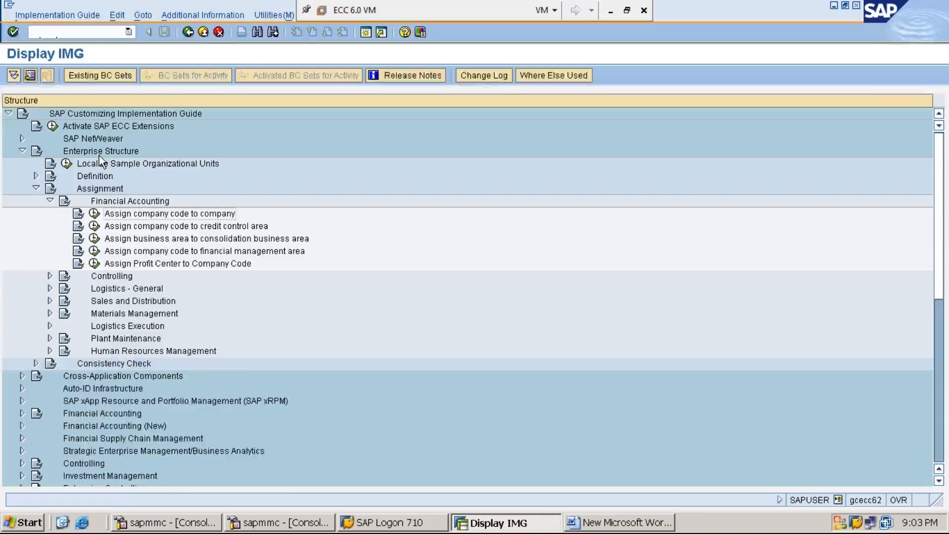
Show the IMG activity keys as additional information next to the implementation guide entries
left_click(220, 15)
key("Down")
key("Right")
key("Down")
key("Right")
key("Down")
key("Return")
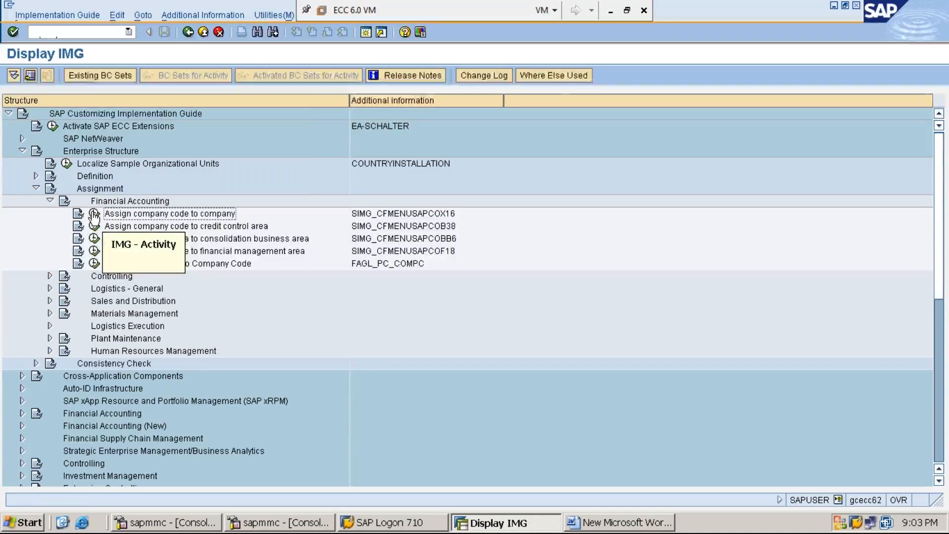
Open the Assign company code to company activity and position the table on company code MMI1
left_click(94, 214)
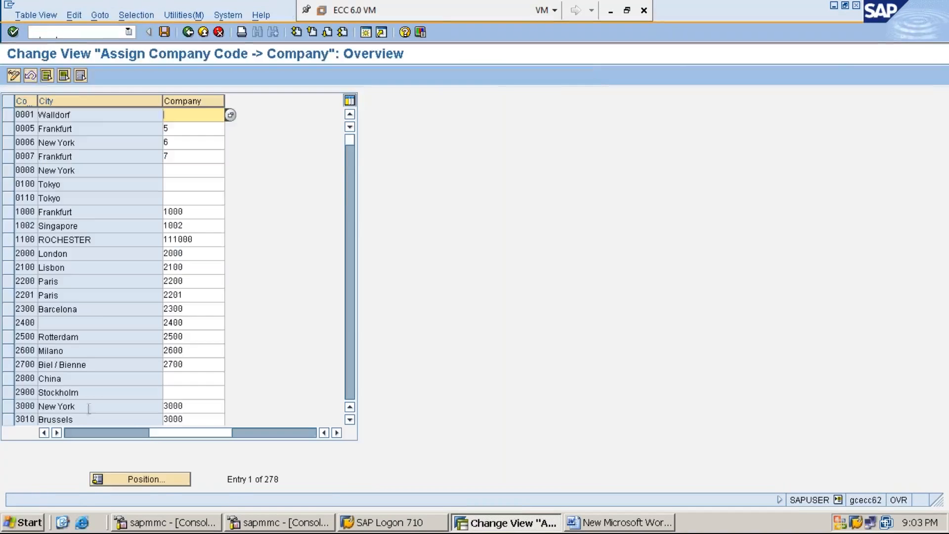
left_click(144, 480)
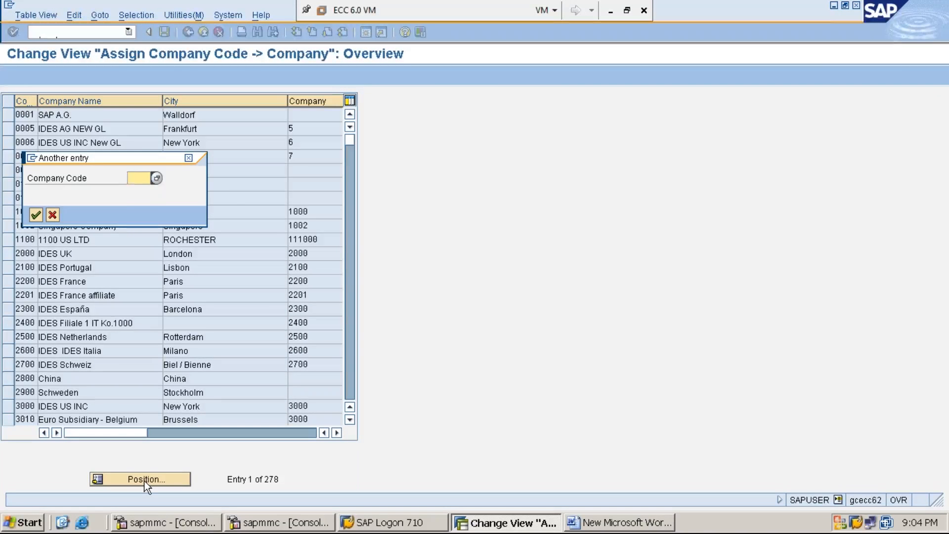
type("MMI1")
key("Return")
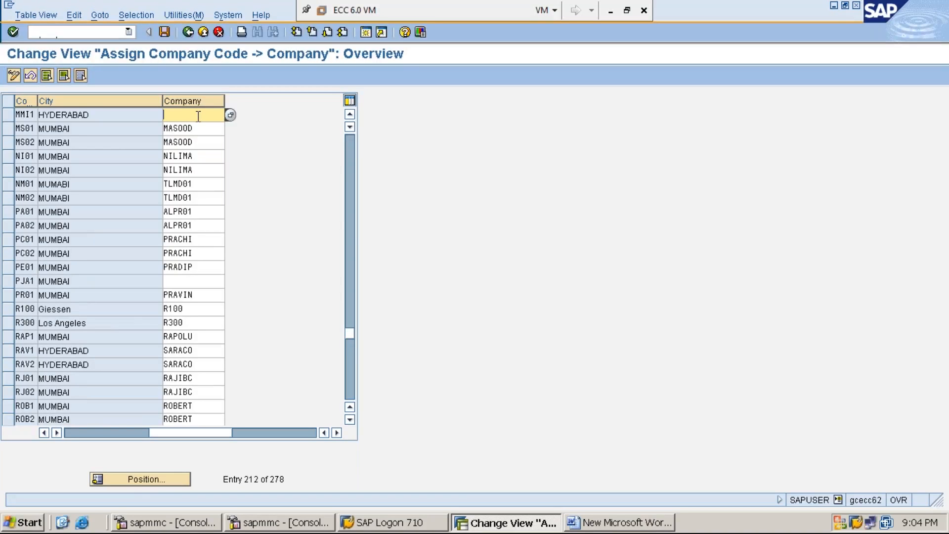
Assign company MM1234 to company code MMI1, picking MM1234 GLOBAL LIMITED from the list of possible companies
type("MM1234")
left_click(230, 115)
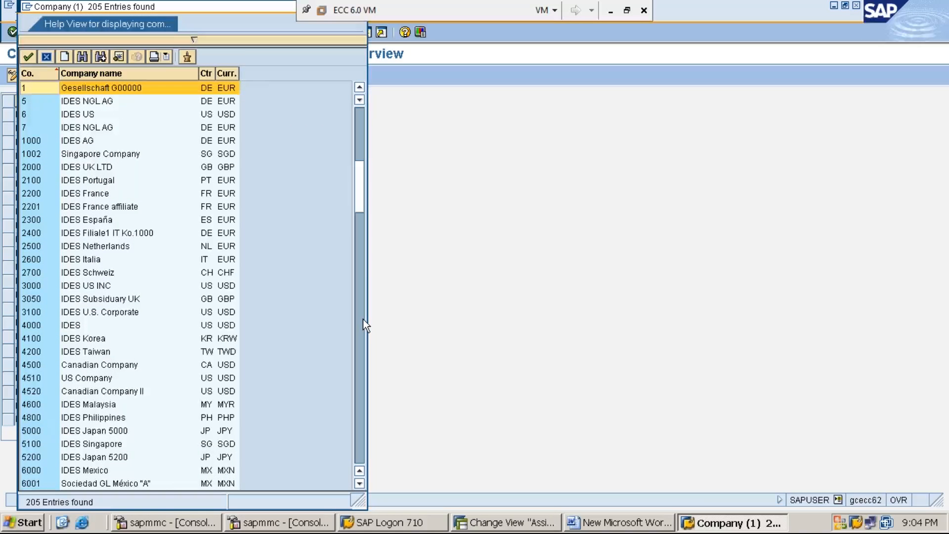
left_click(363, 319)
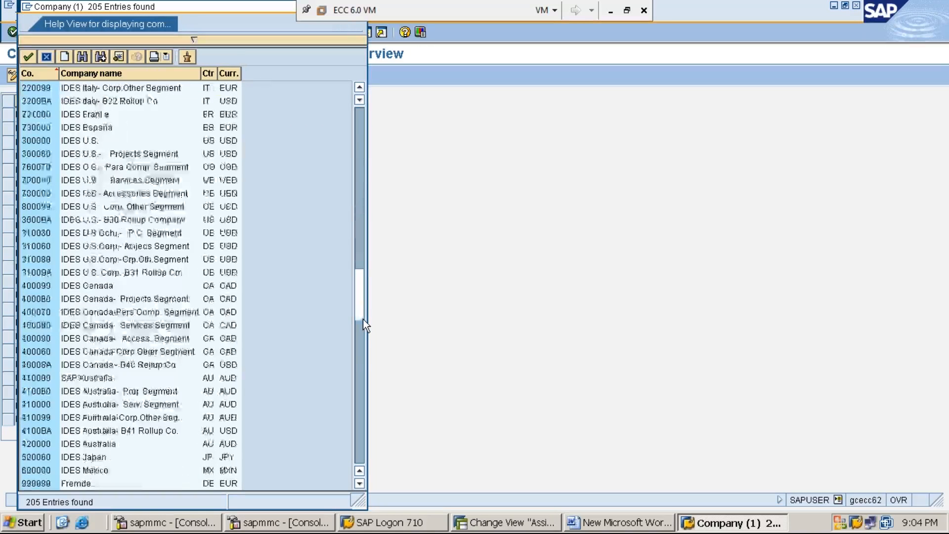
left_click(359, 360)
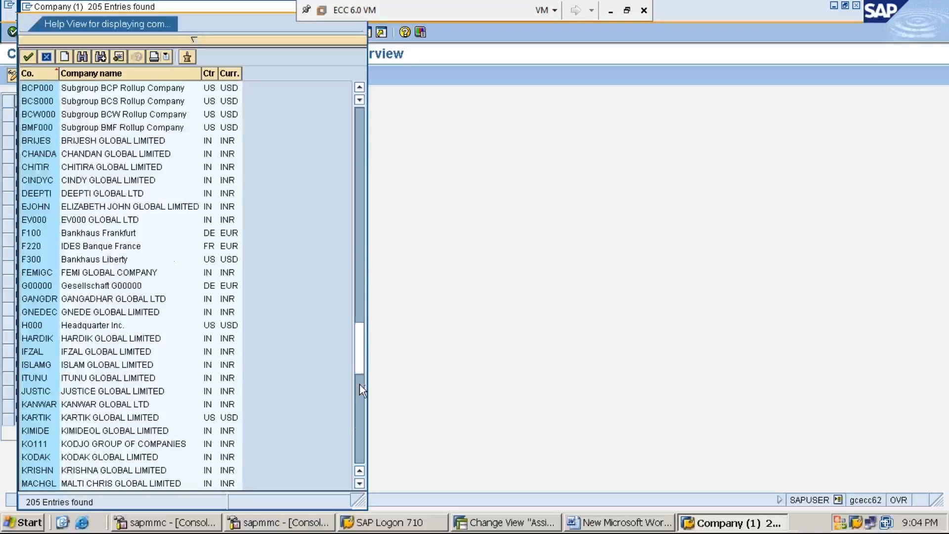
left_click(360, 384)
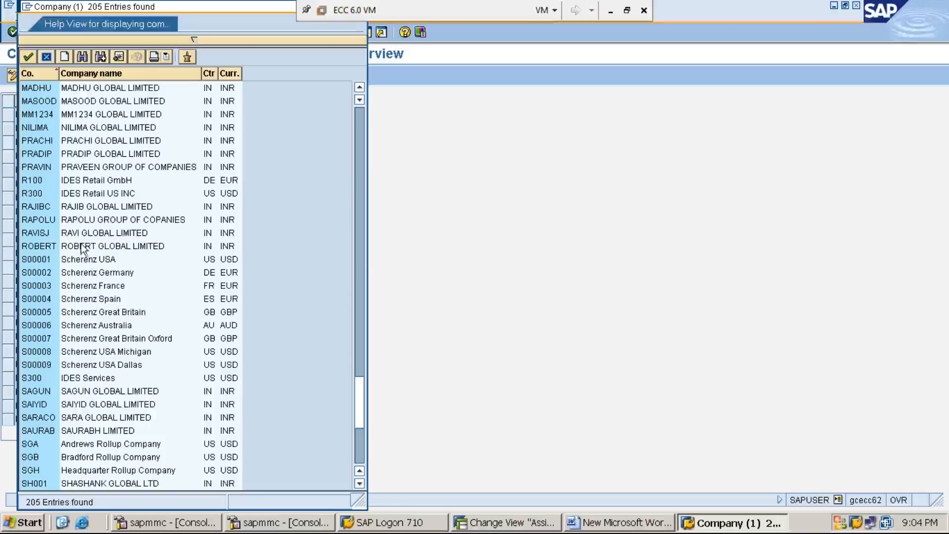
double_click(94, 115)
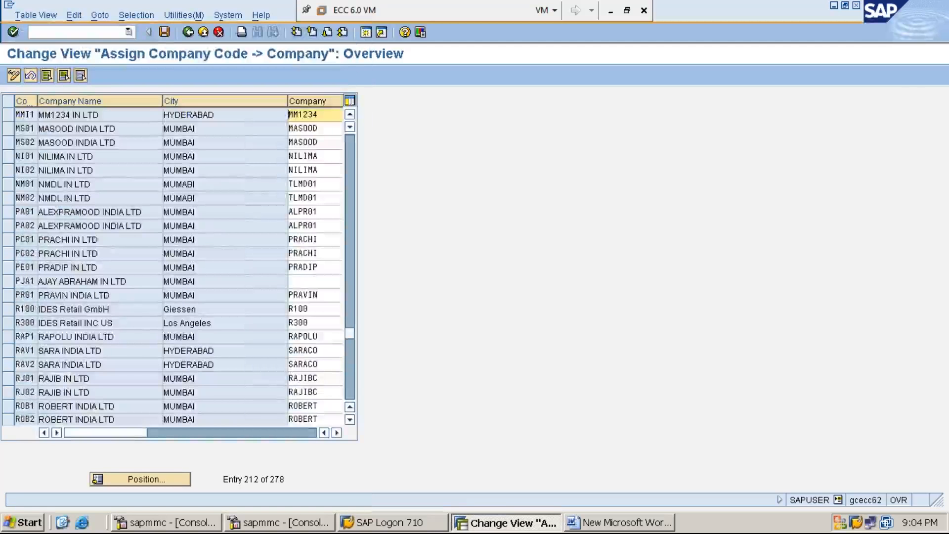
Save the assignment under customizing request ECCK900148, MM1234 IMPLEMENTATION, and widen the company code column to show its full heading
left_click(165, 32)
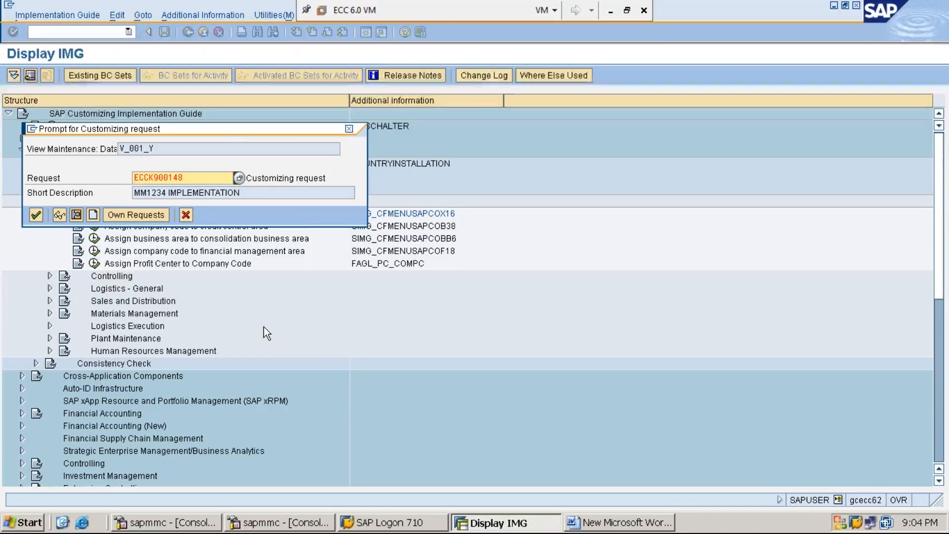
key("Return")
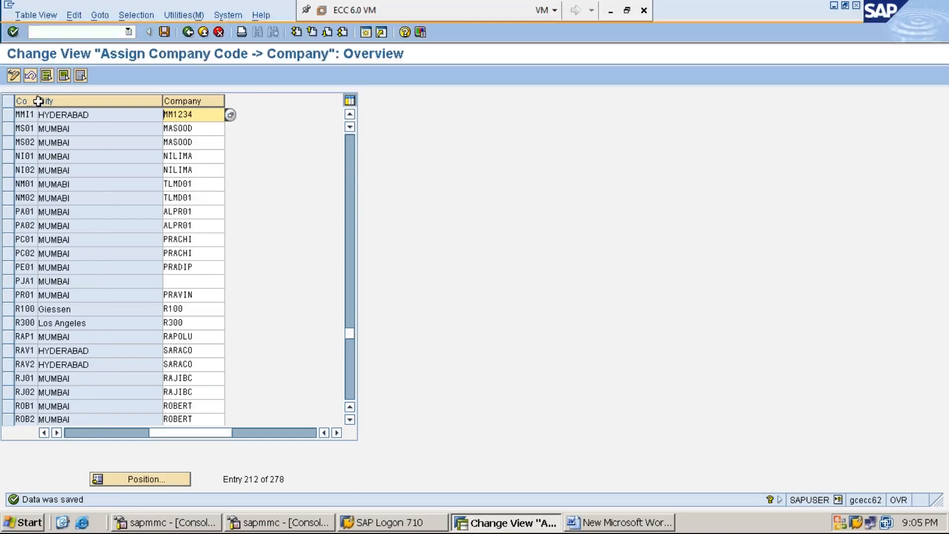
left_click_drag(37, 100, 72, 105)
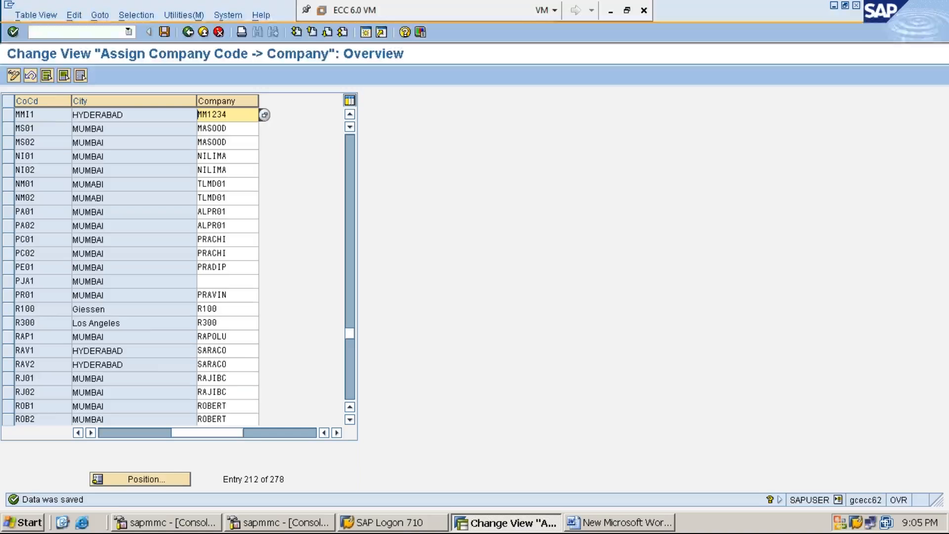
left_click(238, 120)
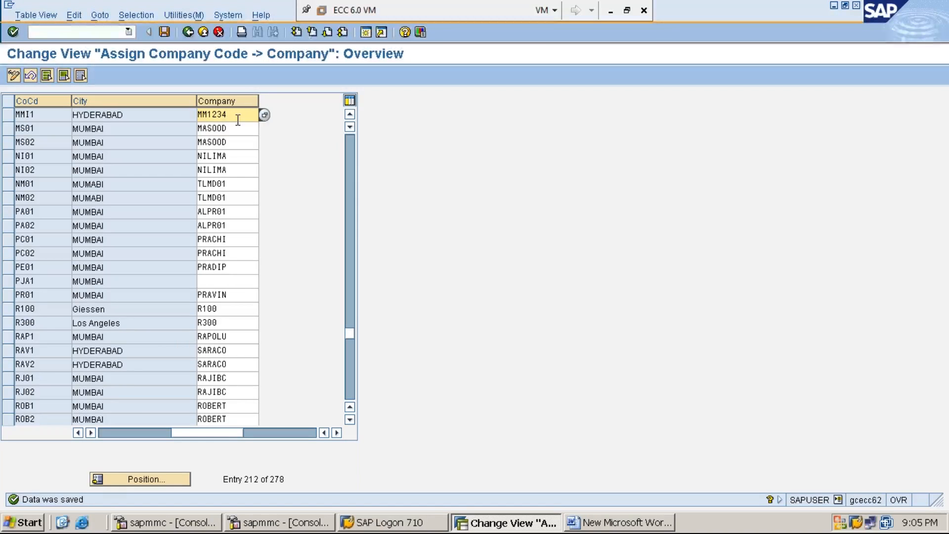
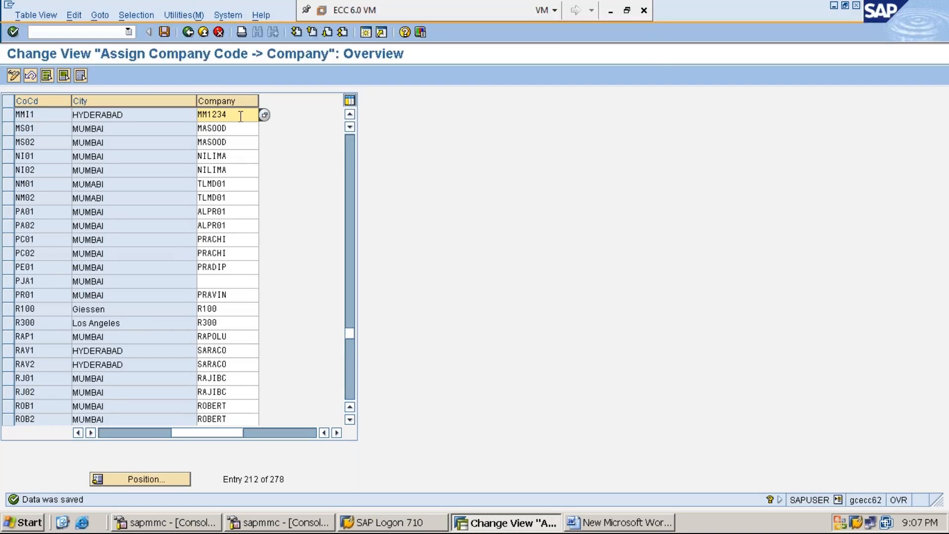
Review the company assigned to company code MMI1 in the assignment table and return to the implementation guide
left_click_drag(241, 116, 196, 114)
left_click(197, 115)
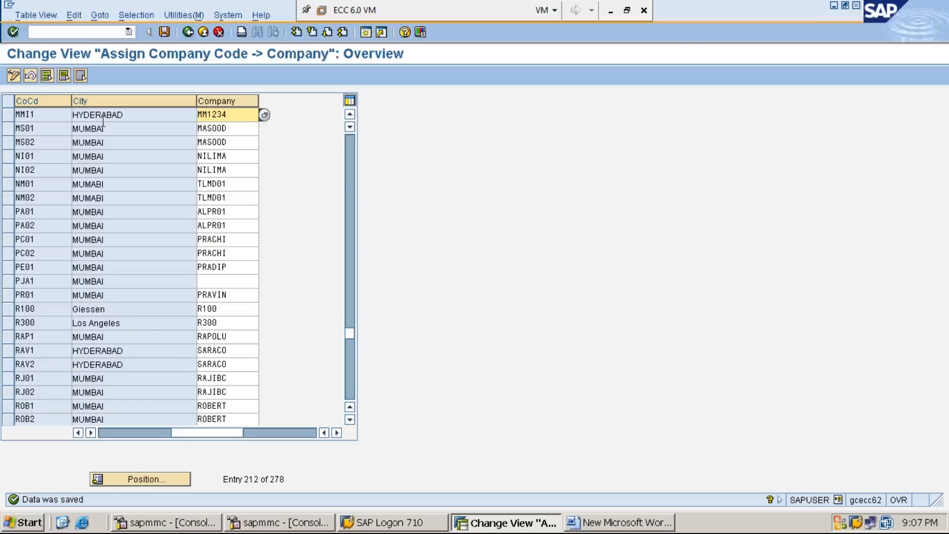
left_click(47, 113)
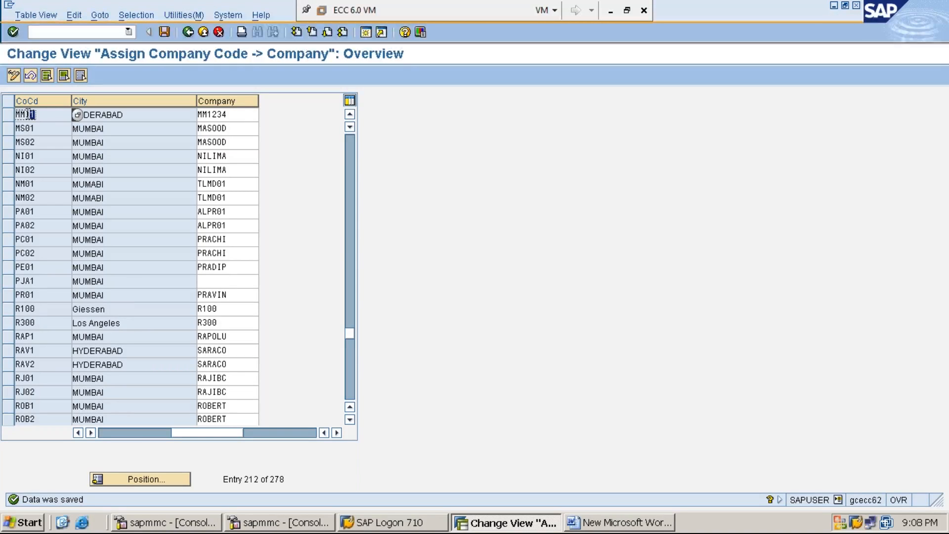
left_click(246, 115)
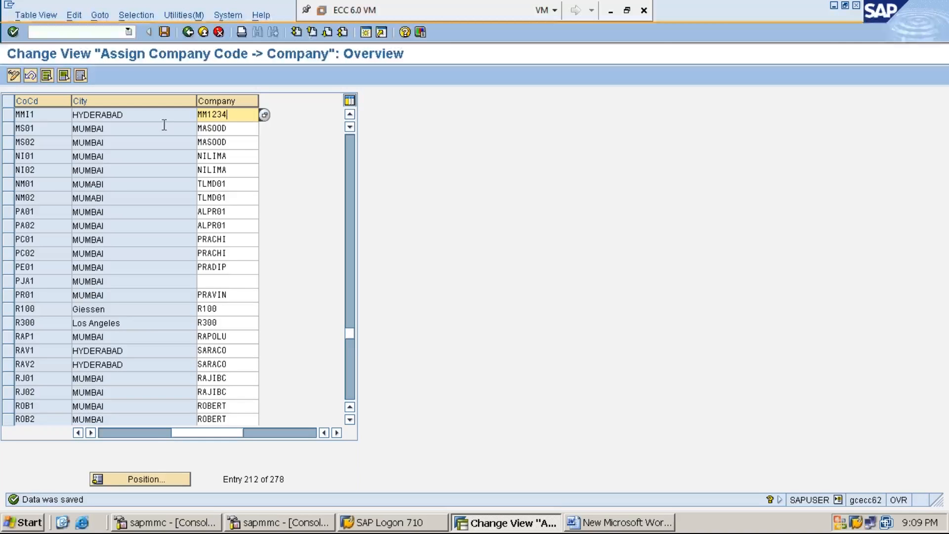
left_click(43, 114)
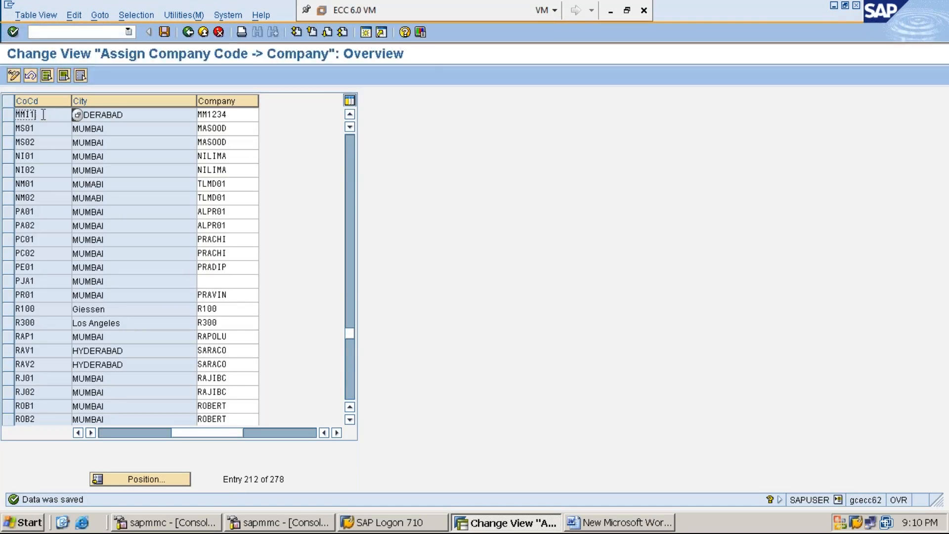
left_click(189, 31)
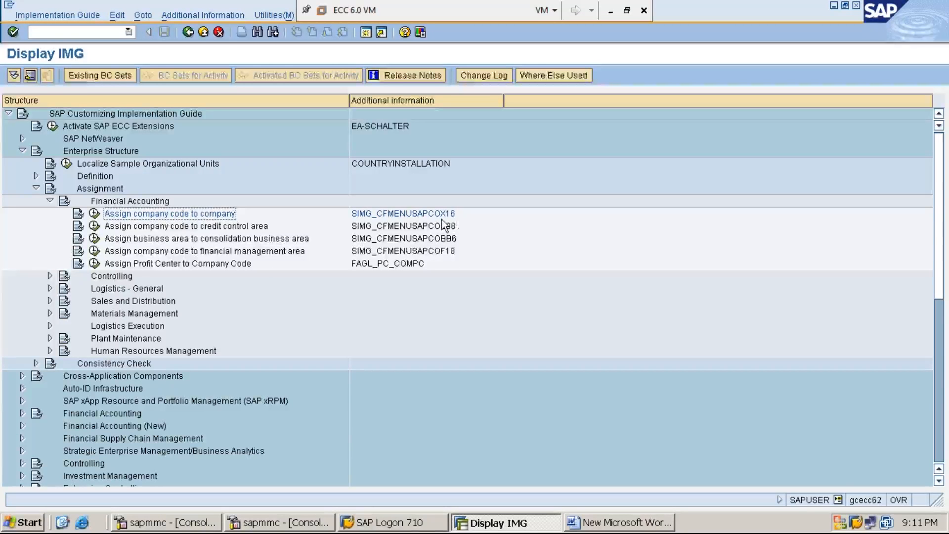
Expand Definition for Financial Accounting and compare the Edit, Copy, Delete, Check Company Code activity key with the transaction codes in the Word notes
left_click(104, 177)
double_click(104, 176)
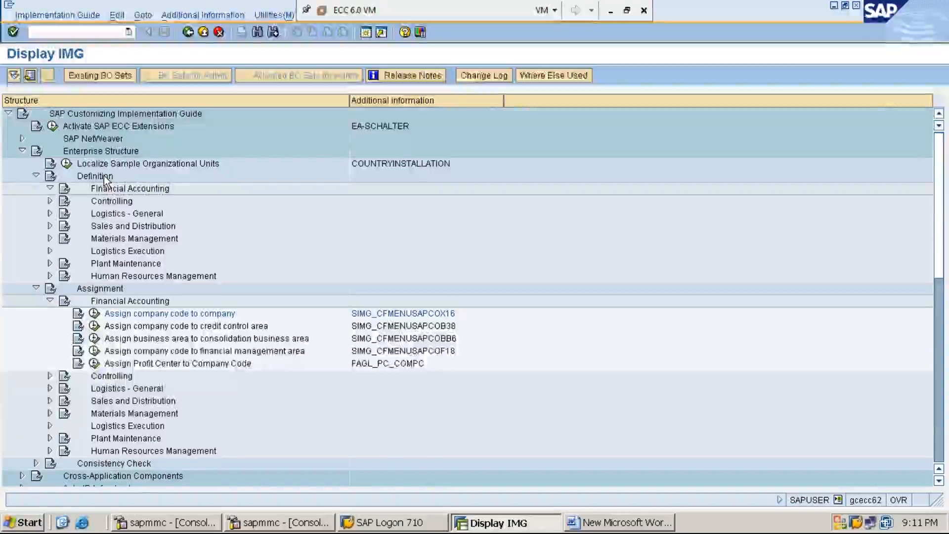
key("Down")
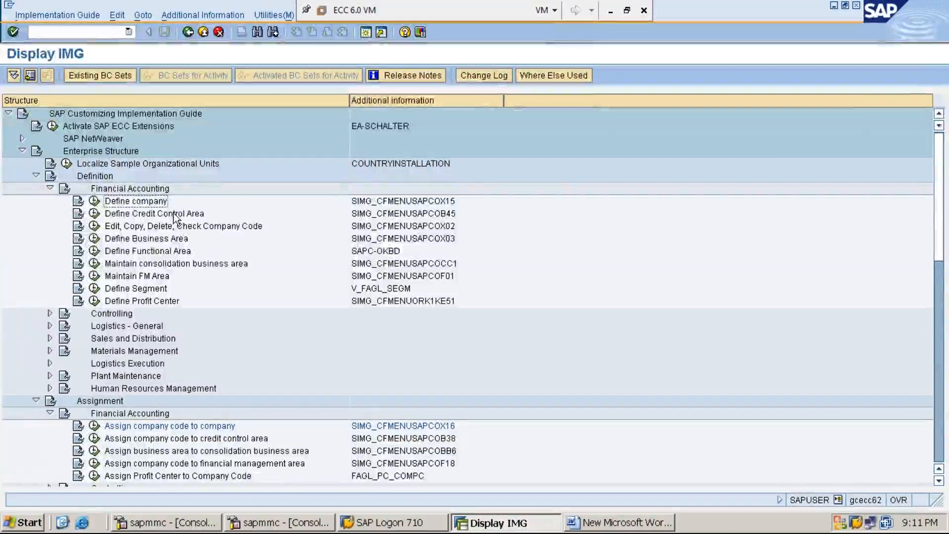
left_click(194, 227)
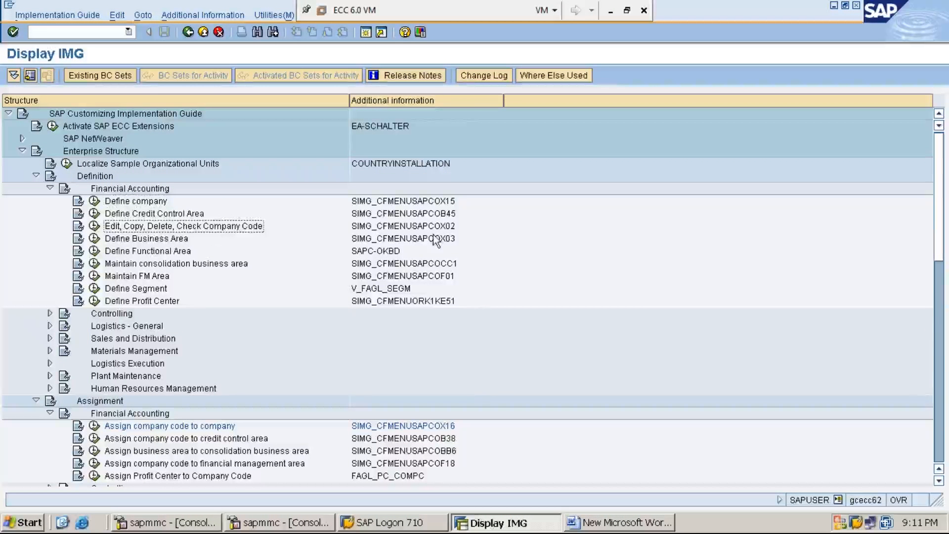
left_click(448, 229)
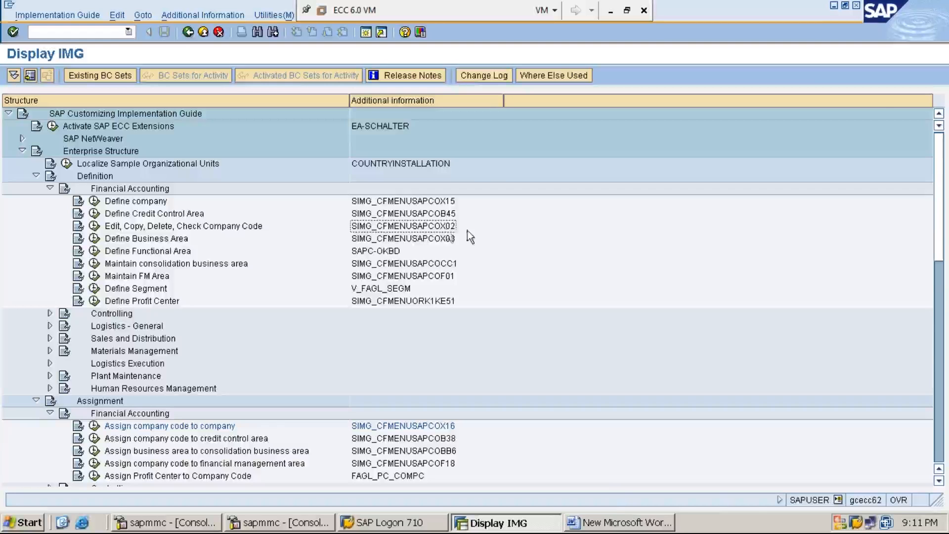
left_click(617, 524)
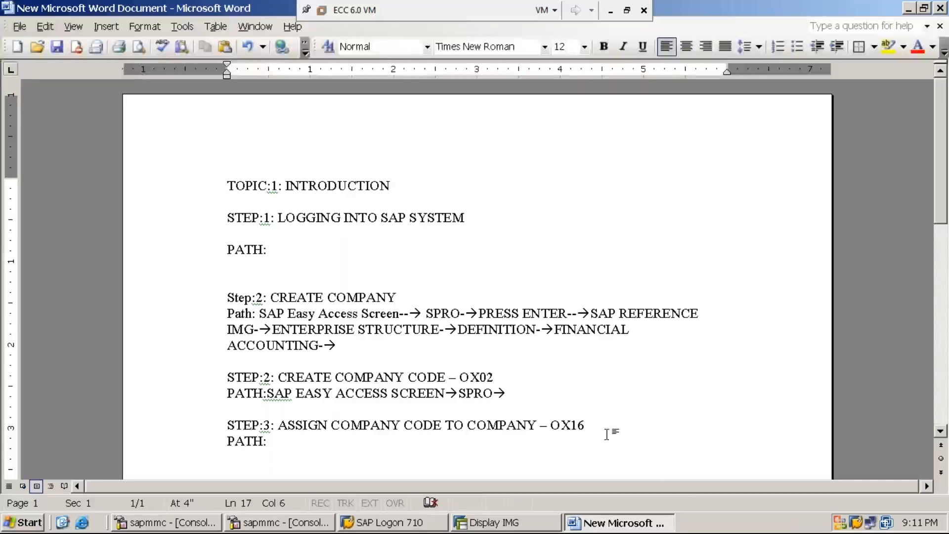
left_click(503, 523)
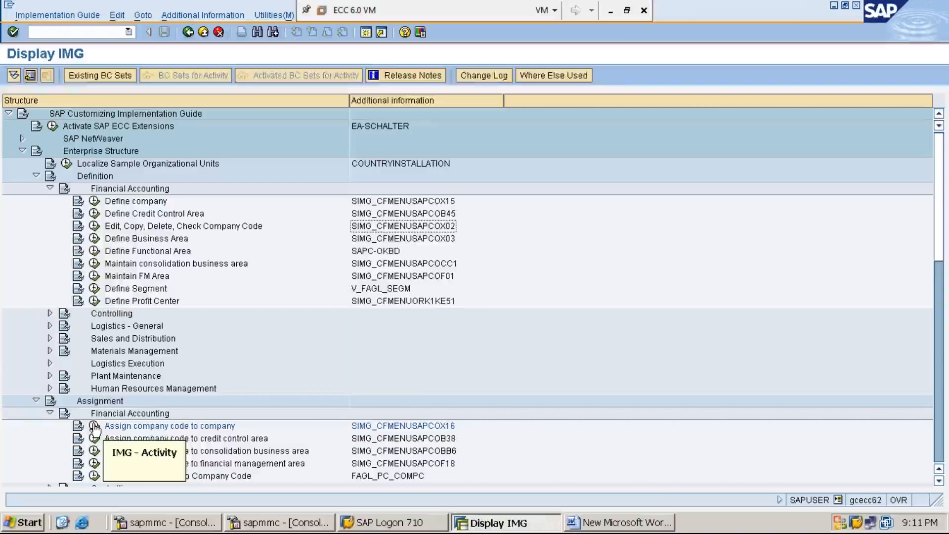
Open the Assign company code to company activity for a look, return to the guide and collapse the Definition branch
left_click(50, 187)
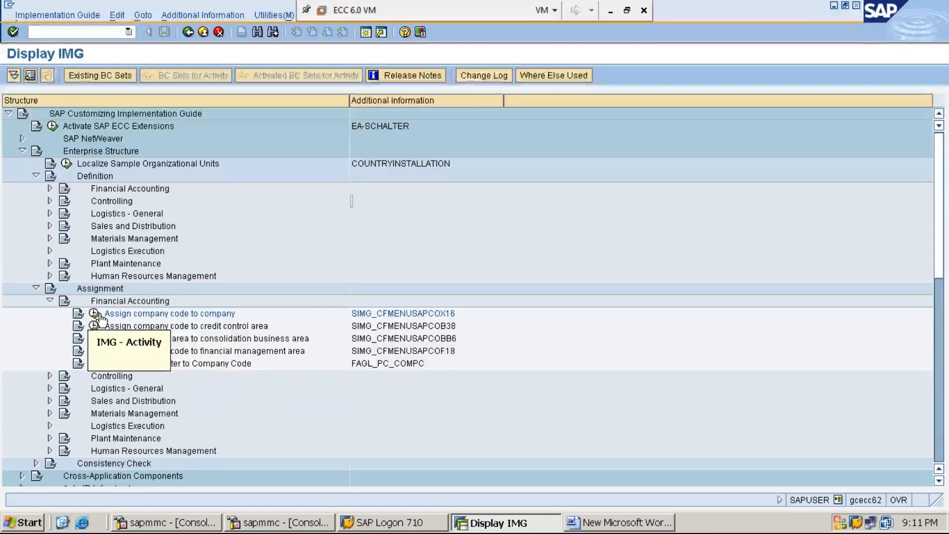
left_click(95, 313)
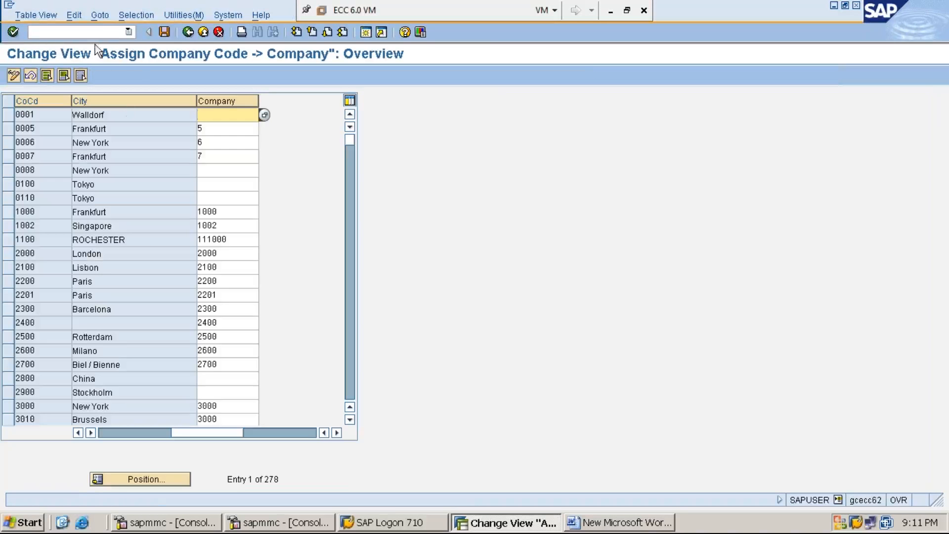
left_click(188, 33)
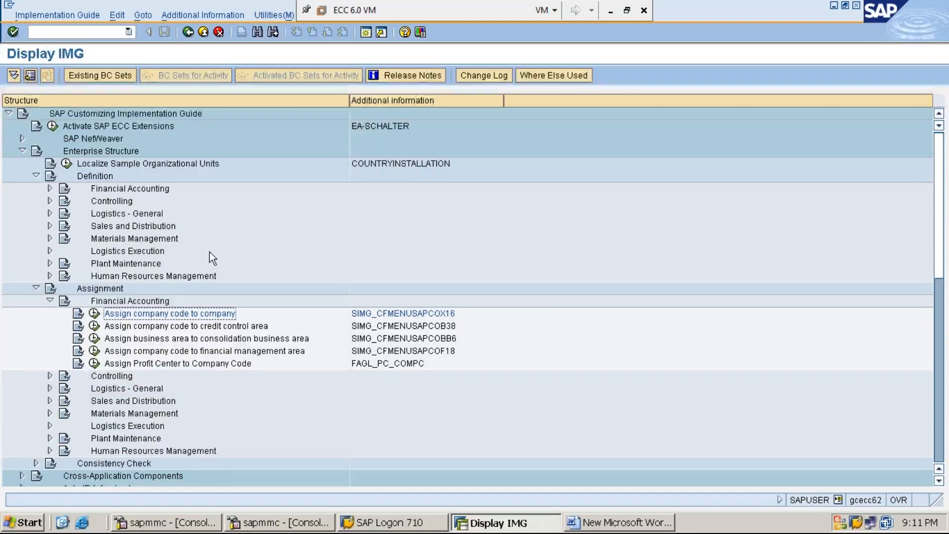
left_click(36, 176)
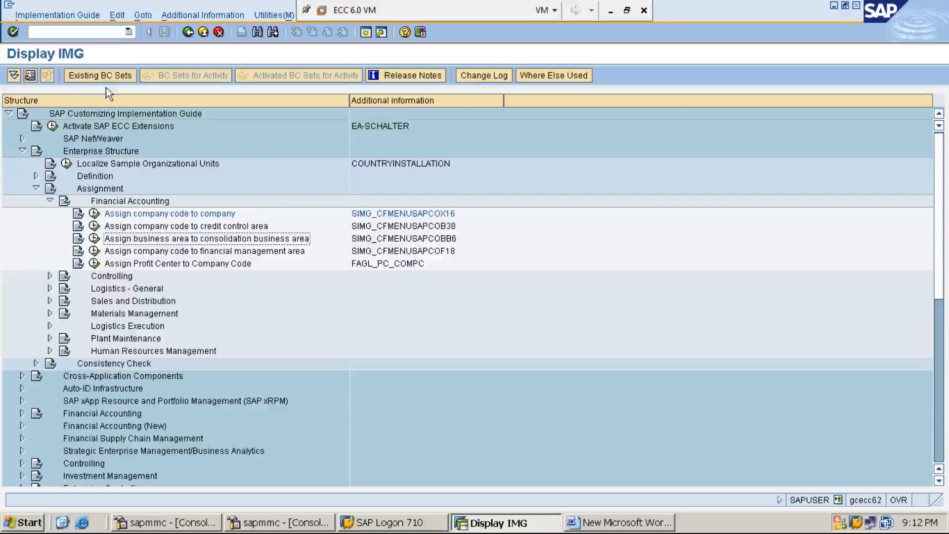
Leave the guide for SAP Easy Access, open the company code assignment directly with transaction OX16, and go back
left_click(113, 32)
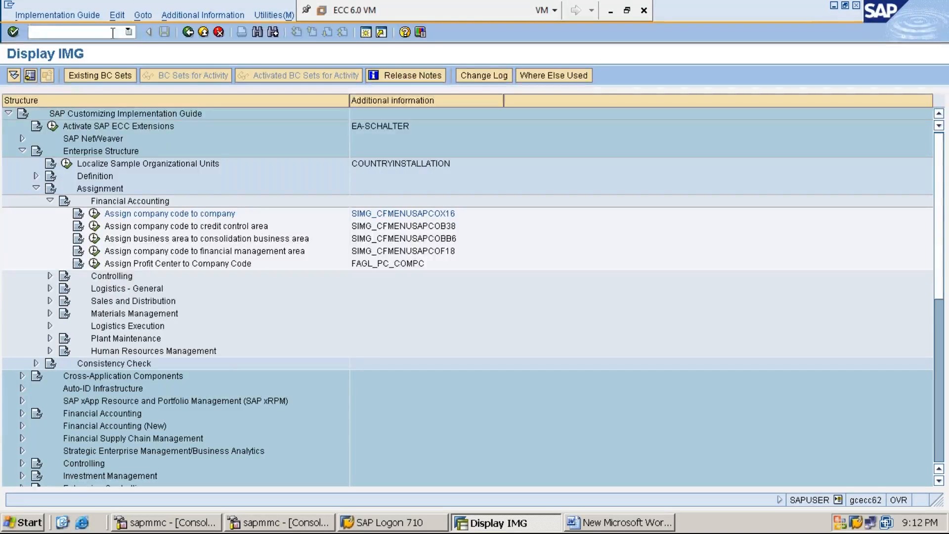
type("/N")
key("Return")
type("OX16")
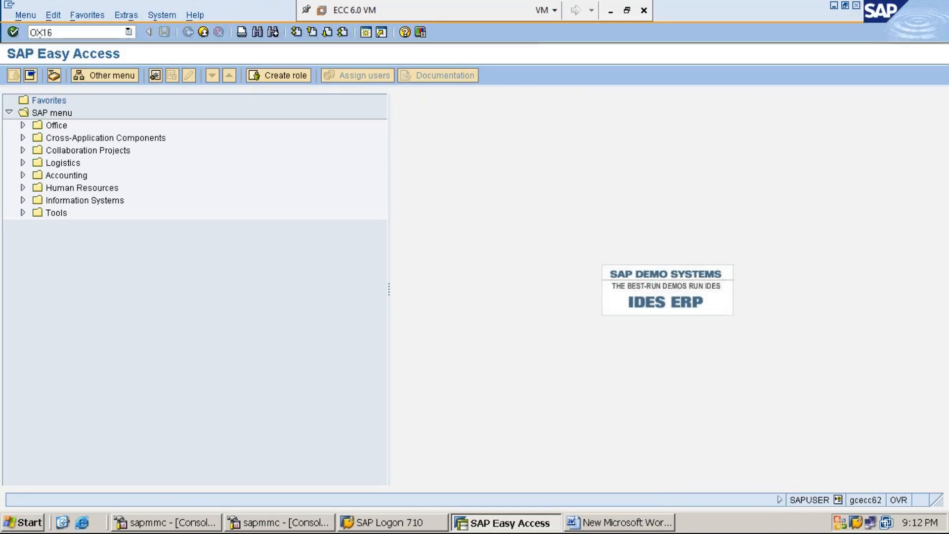
key("Return")
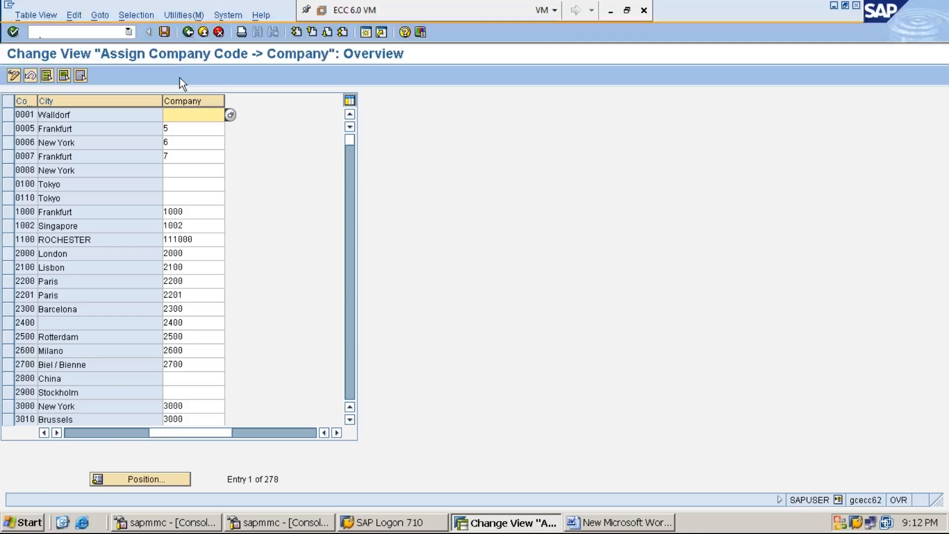
left_click(188, 33)
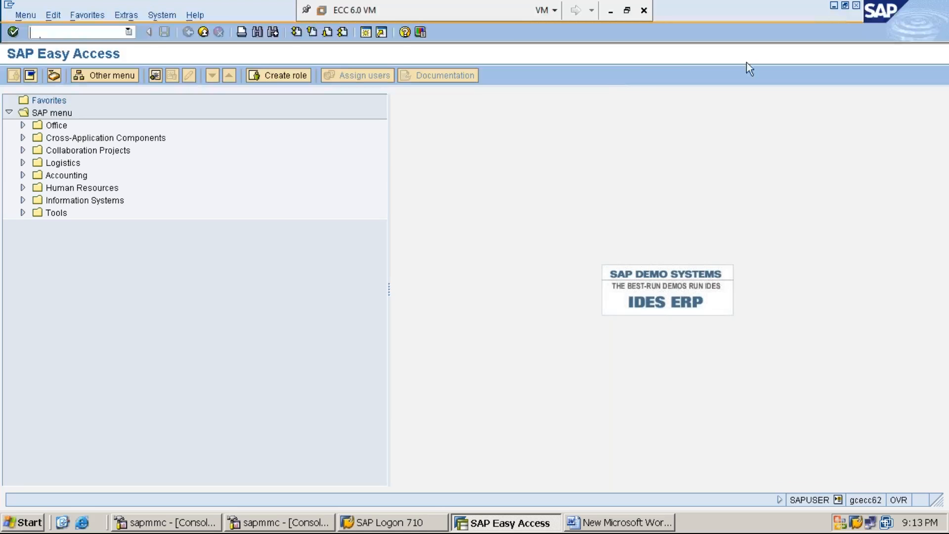
Switch to the Word notes and add the line STEP:4: CREATE BUSINESS AREA – OX03 below the step 3 path
left_click(833, 6)
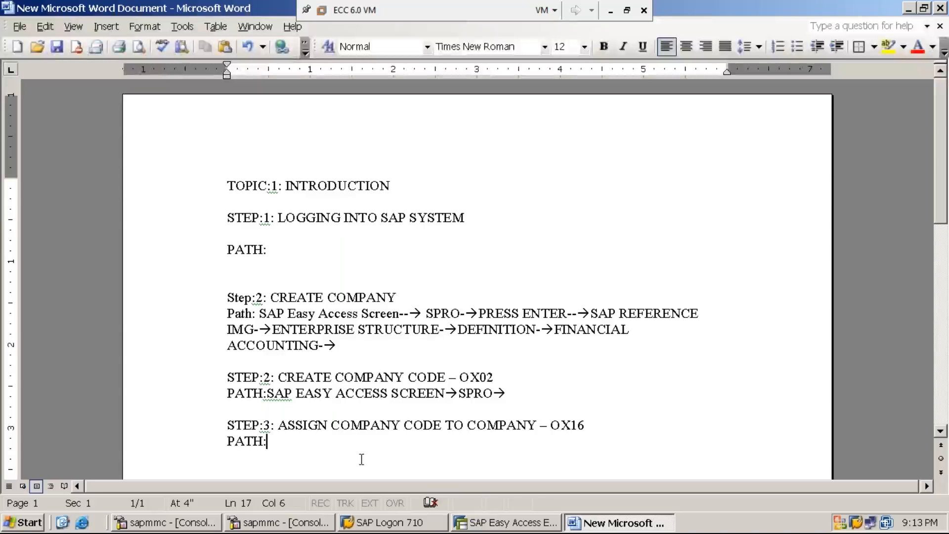
key("Return")
key("Return")
type("STEP")
type(":4: ")
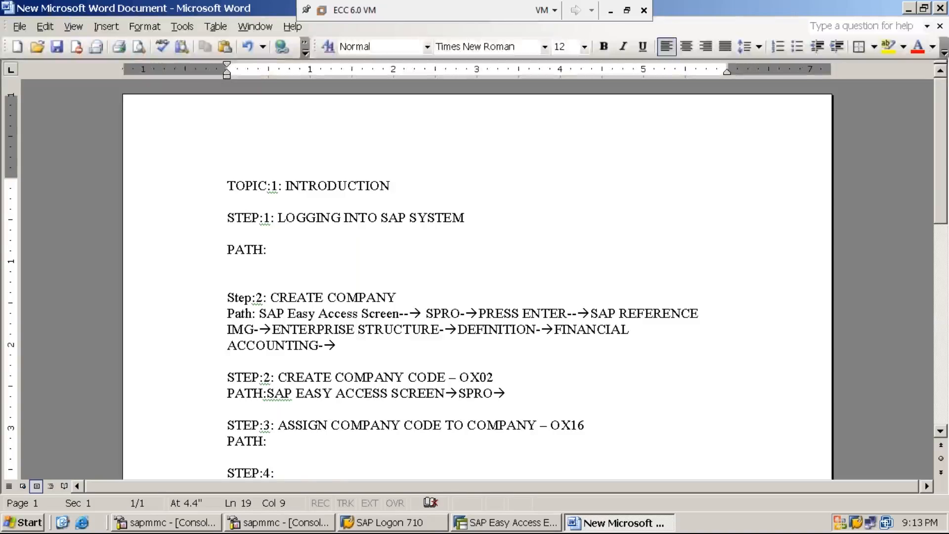
type("CREATE")
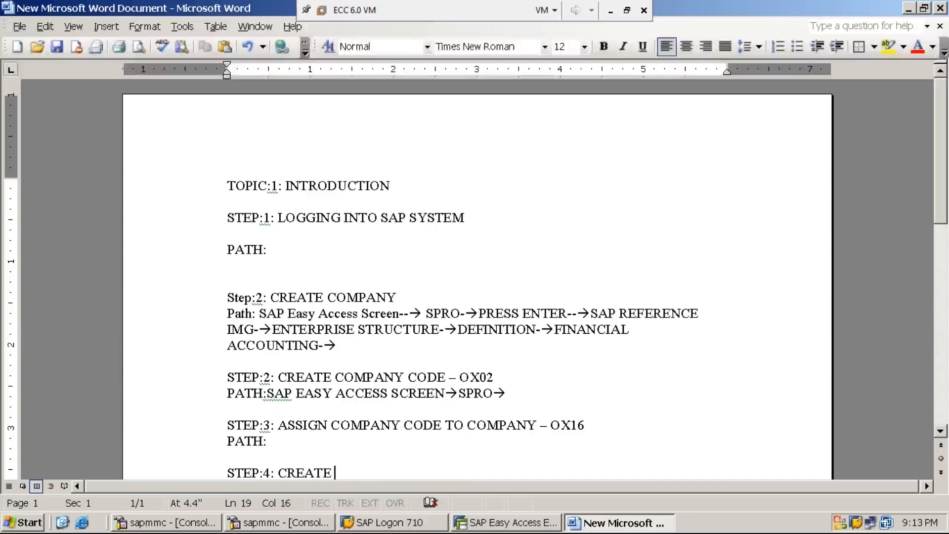
type("BUSIN")
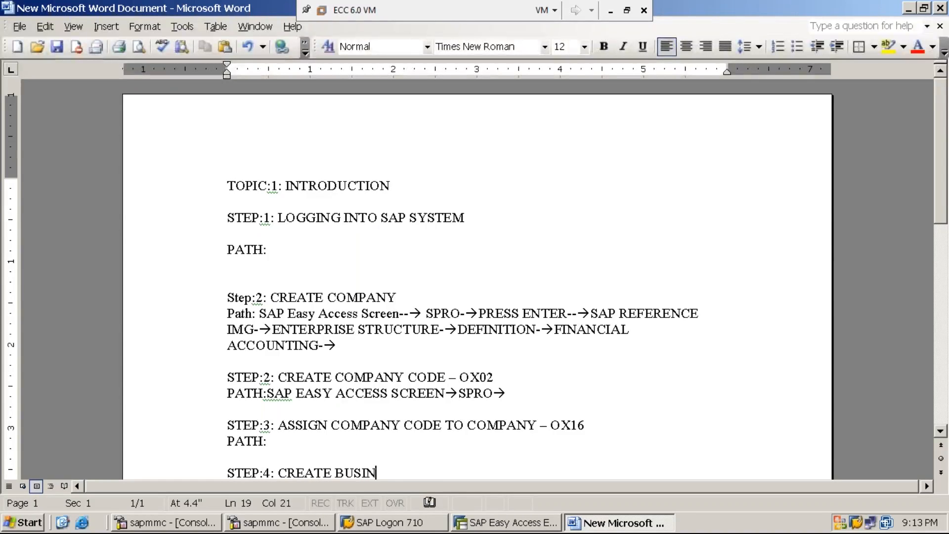
type("ESS AR")
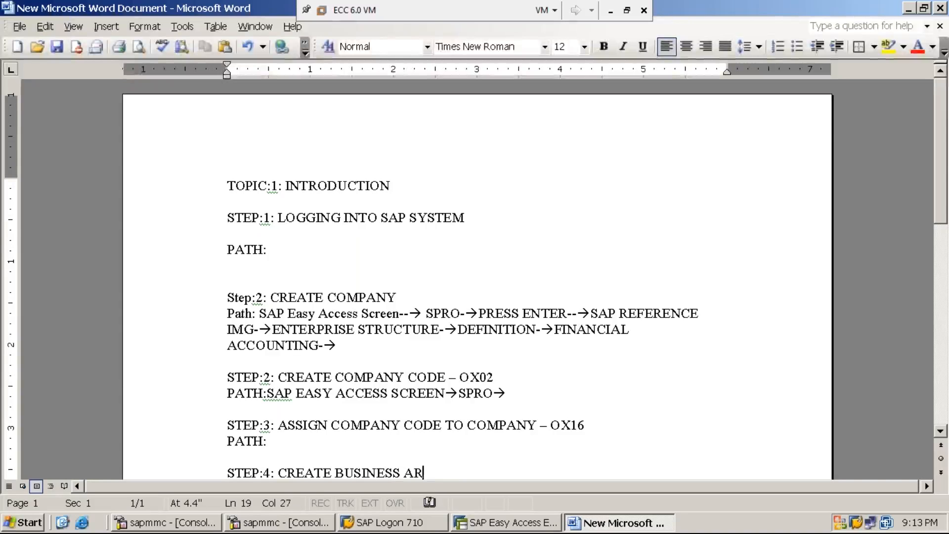
type("EA -")
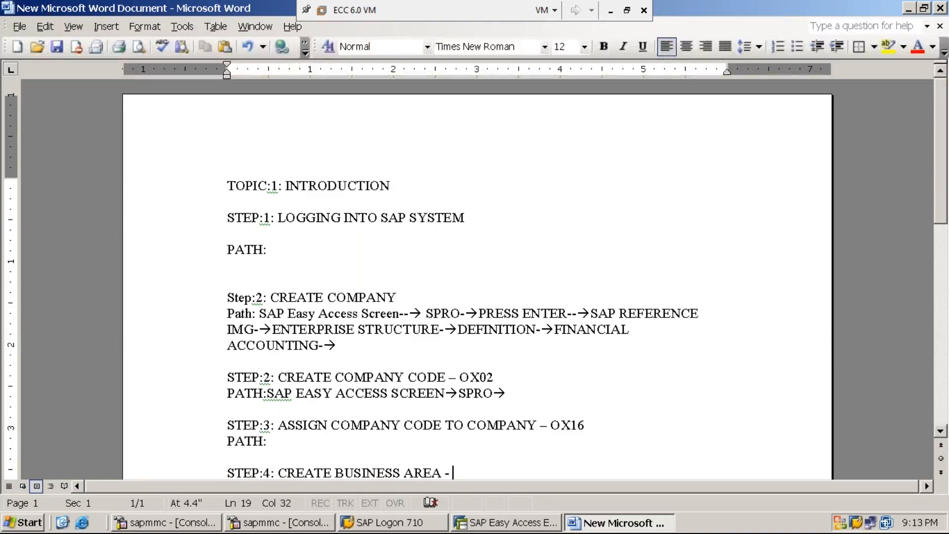
left_click(940, 431)
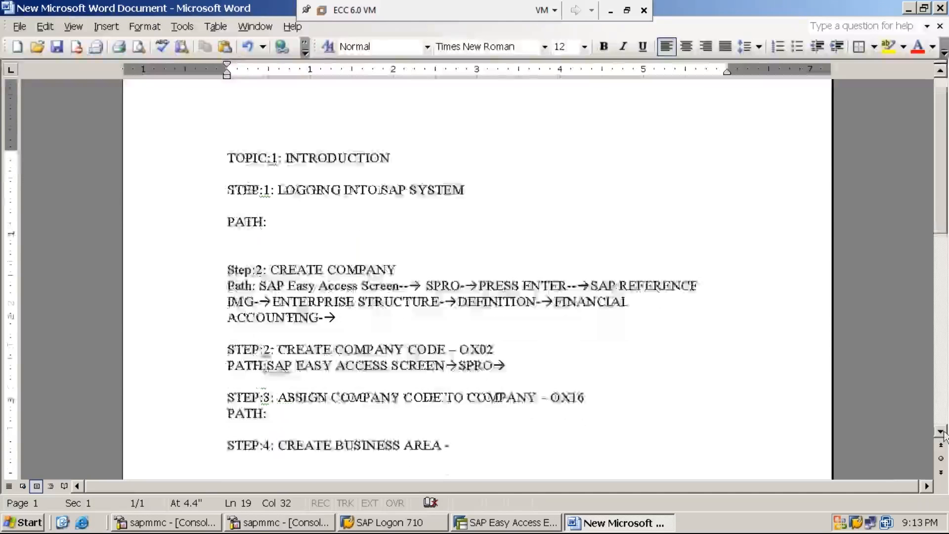
type("OX03")
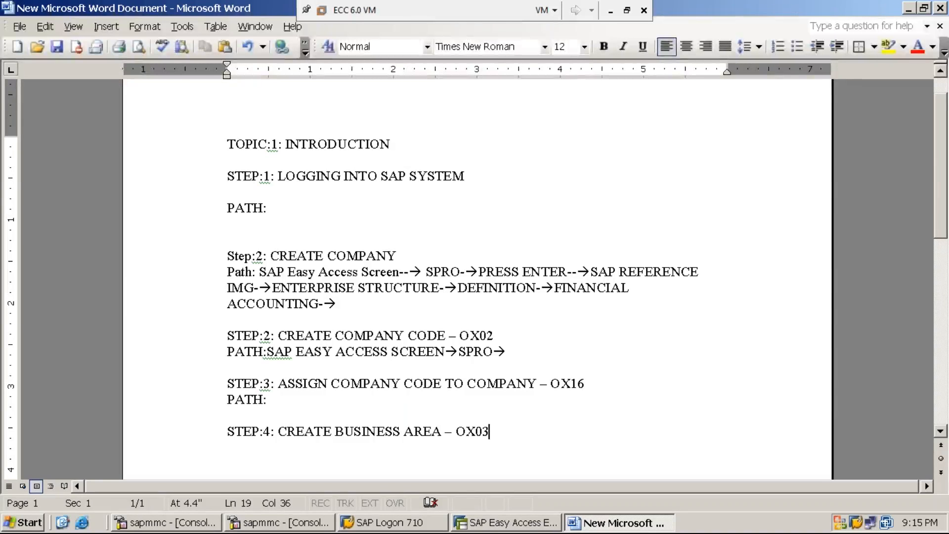
Switch to SAP, open the Company Code overview with its transaction code, and position the table on company code MMI1
left_click(524, 527)
type("OX03")
key("Return")
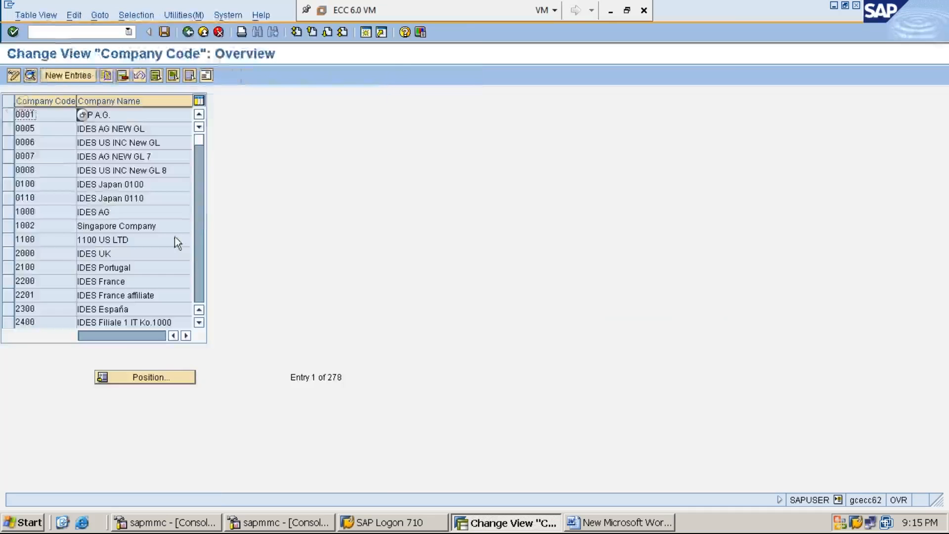
left_click(155, 378)
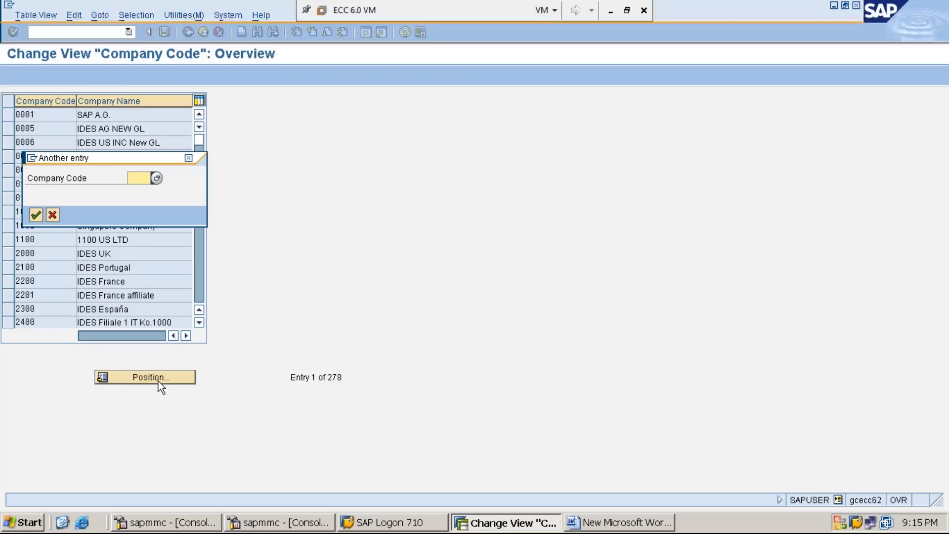
type("MMI1")
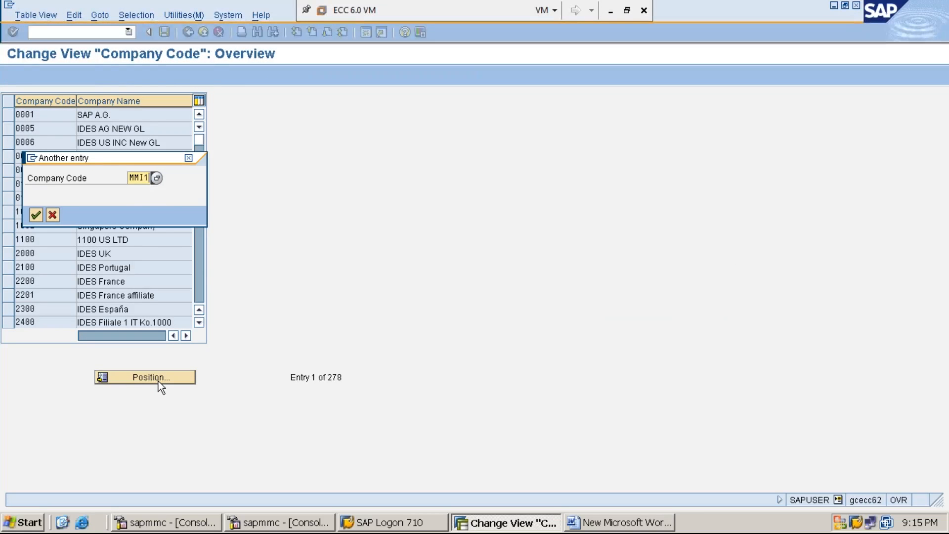
key("Return")
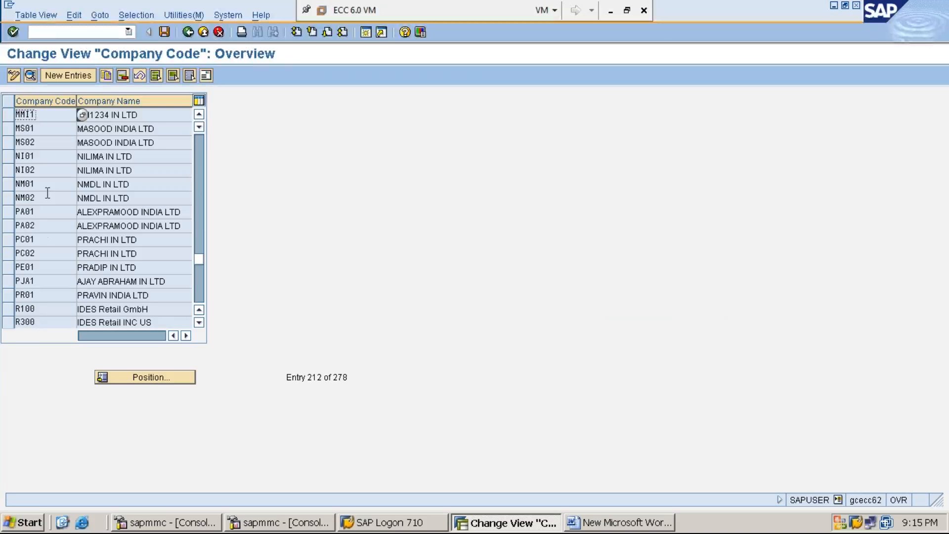
Select the MMI1 row, examine its company code and company name, and return to the SAP Easy Access screen
left_click(8, 115)
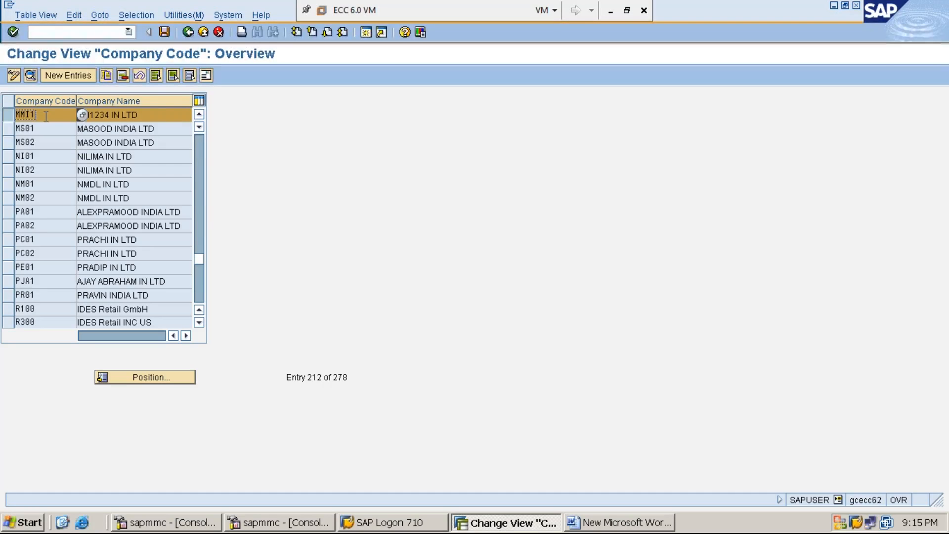
left_click(157, 114)
left_click(44, 117)
left_click(189, 32)
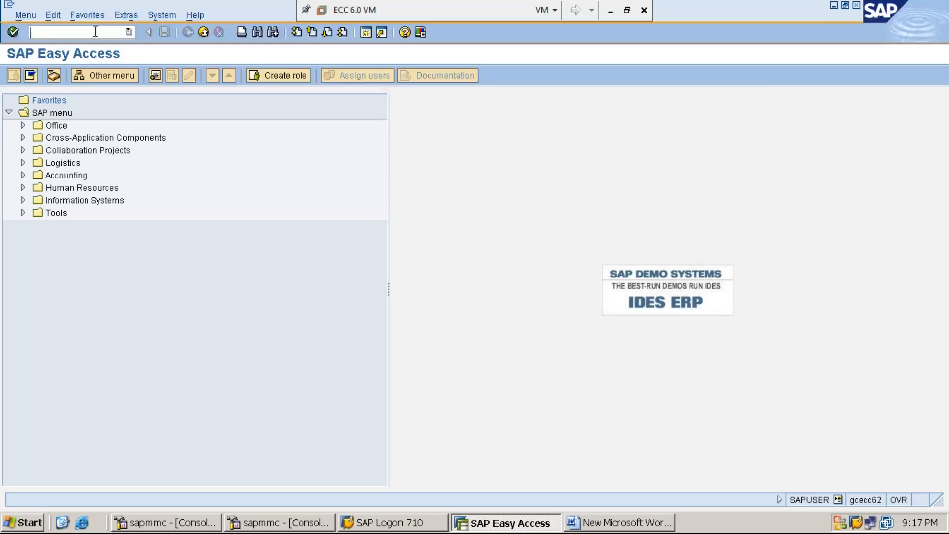
type("SPRO")
key("Return")
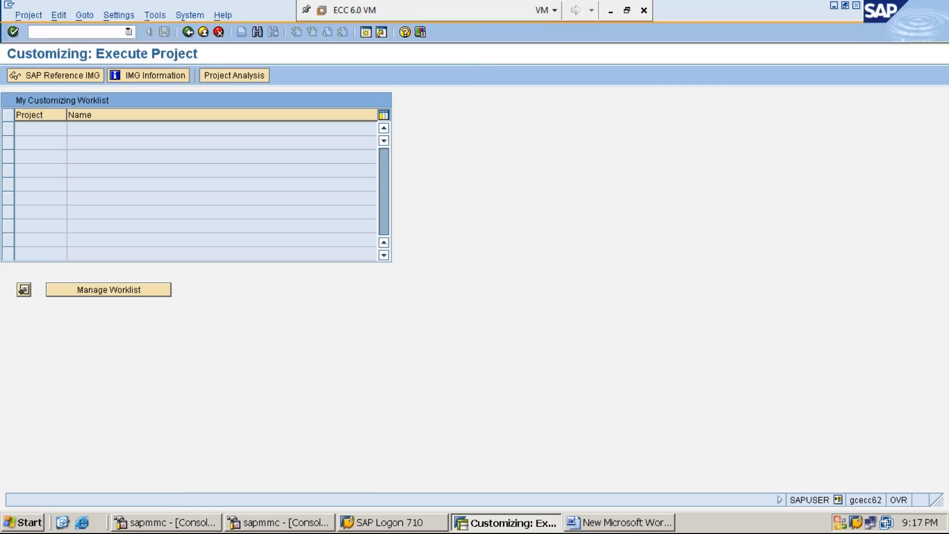
left_click(188, 32)
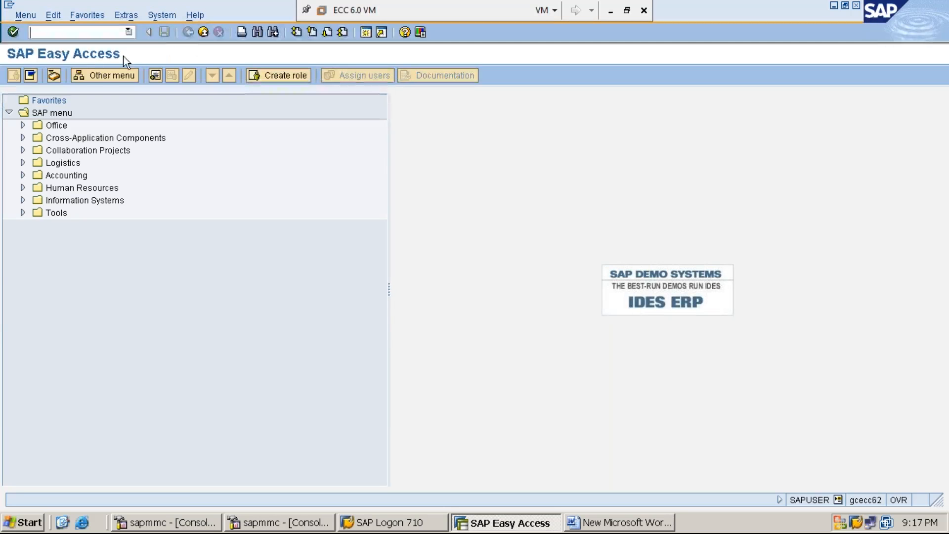
Start transaction SPRO and display the SAP Reference IMG
type("SPRO")
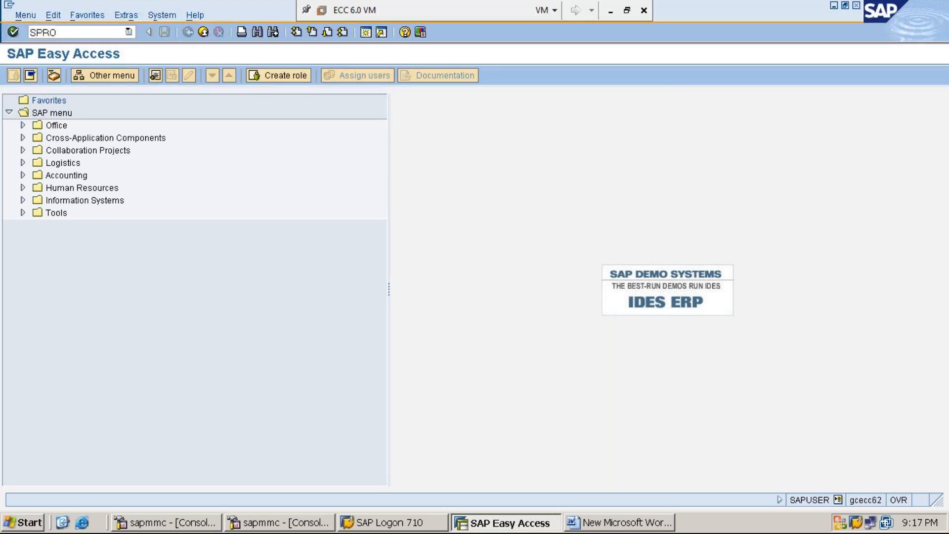
key("Return")
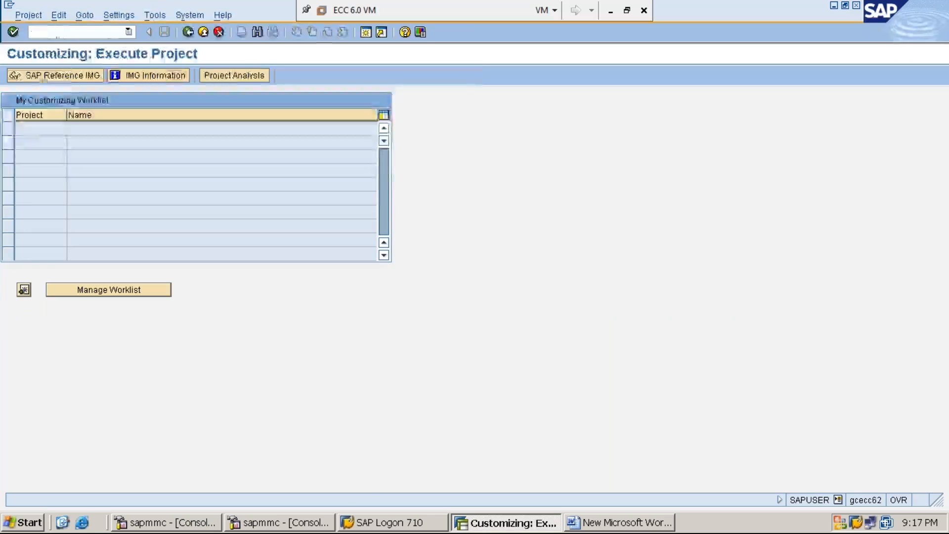
left_click(76, 76)
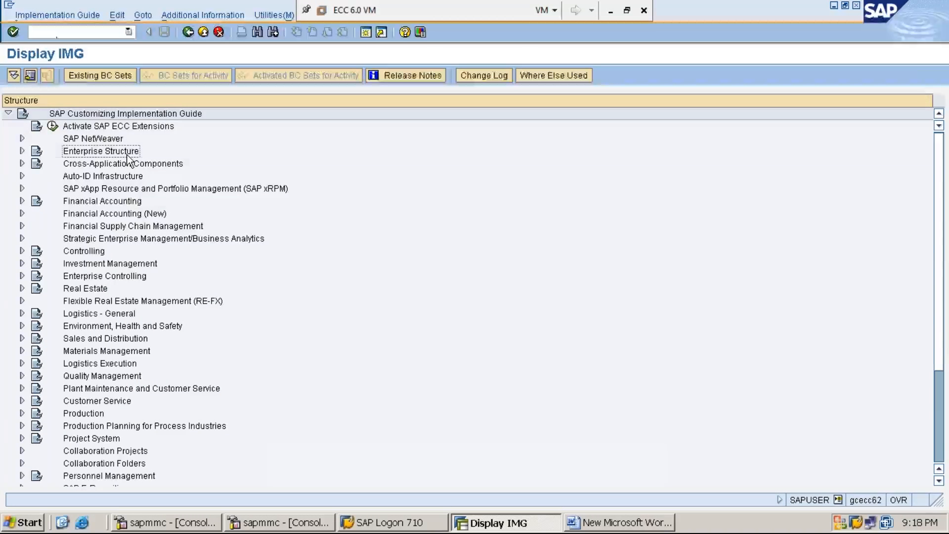
Expand Enterprise Structure, Definition and Financial Accounting in the implementation guide to reach the organizational unit activities
double_click(127, 154)
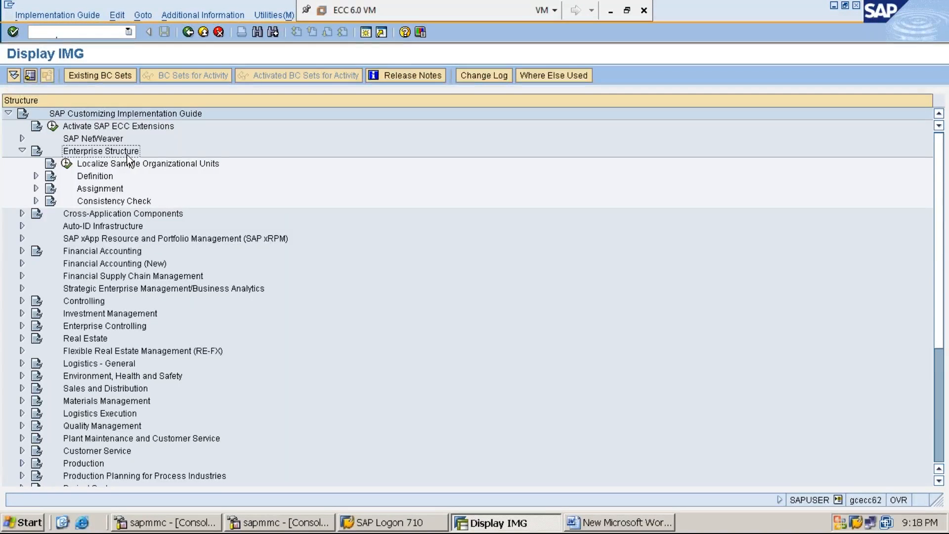
key("Down")
key("Down")
key("Right")
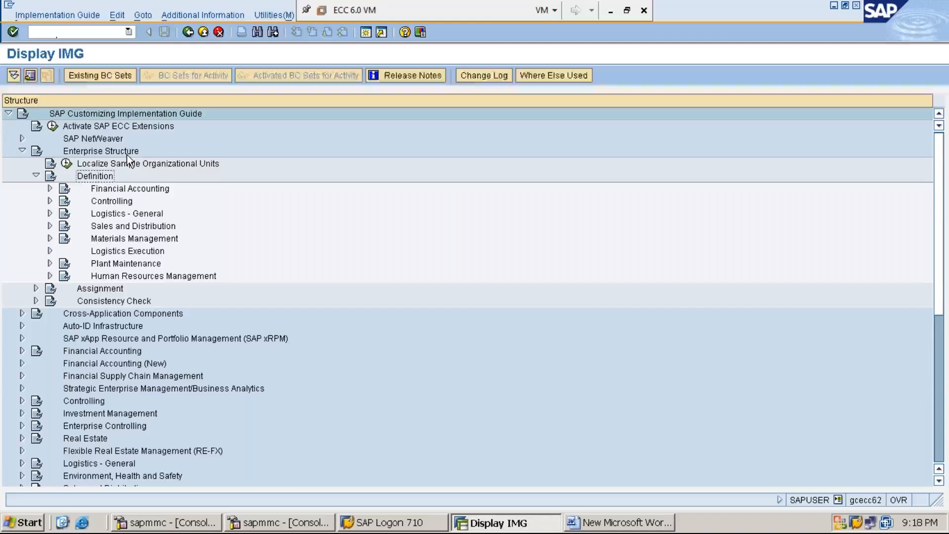
key("Down")
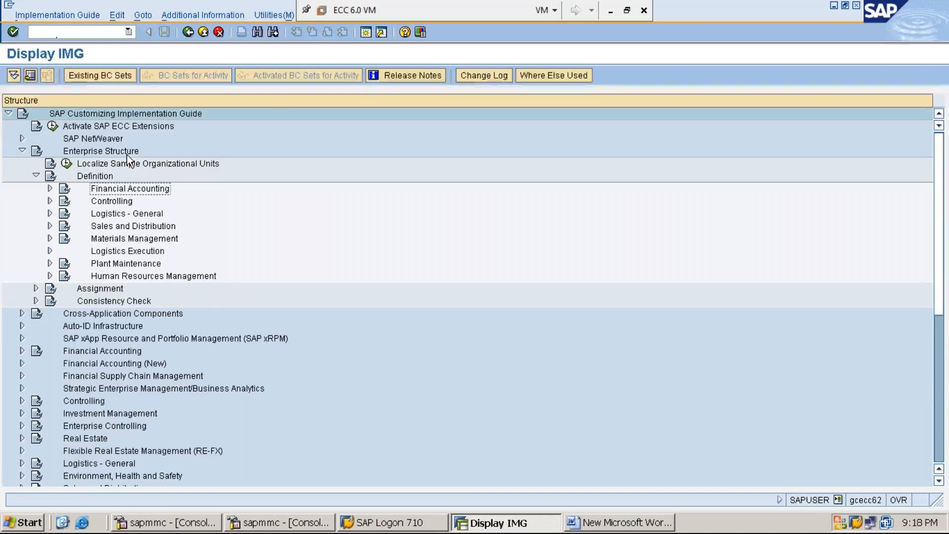
key("Right")
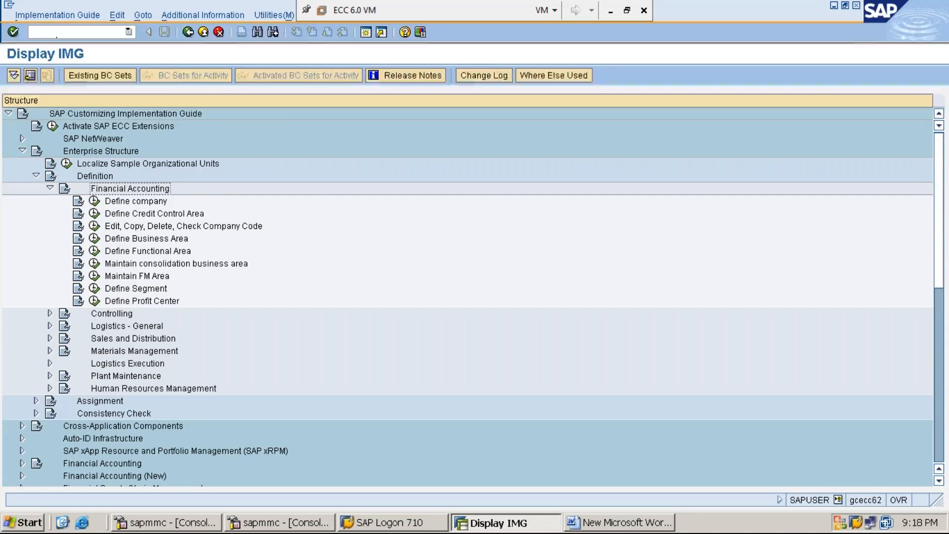
Display the IMG activity keys as additional information beside the implementation guide structure
left_click(216, 19)
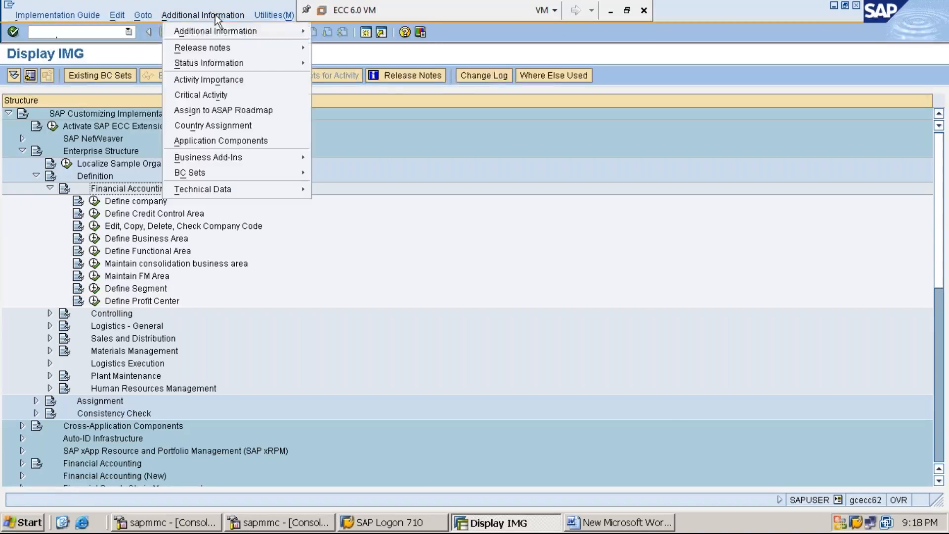
mouse_move(232, 31)
mouse_move(342, 45)
left_click(462, 59)
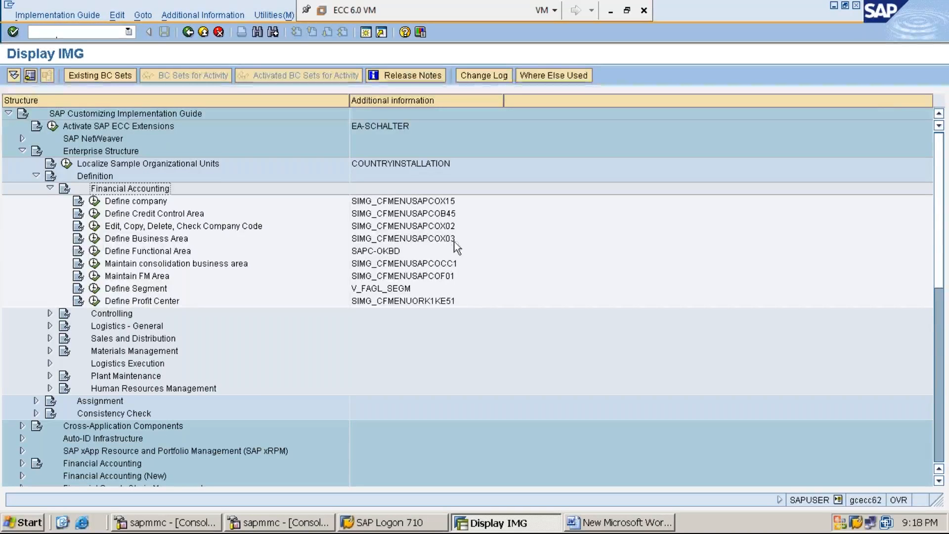
Execute Define Business Area, start new entries, and enter MMIE as the first business area code
left_click(94, 240)
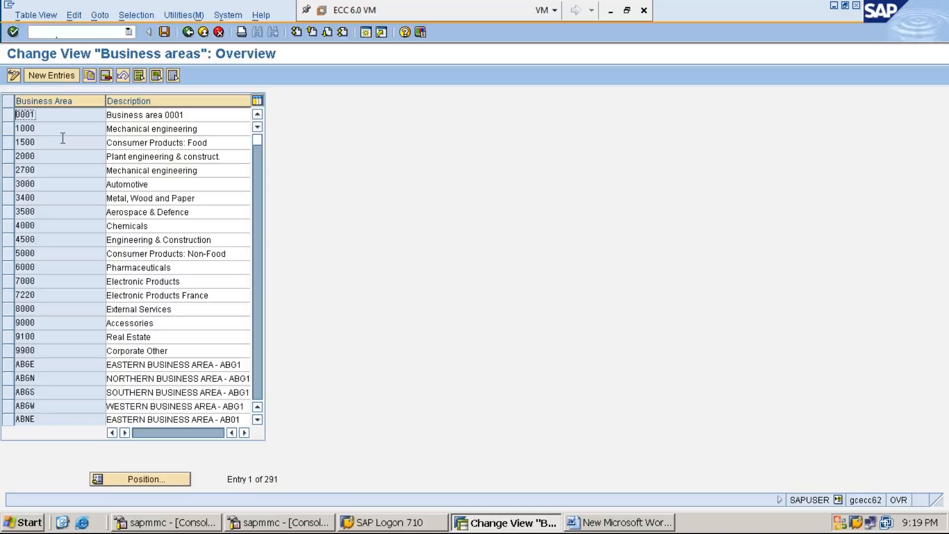
left_click(56, 75)
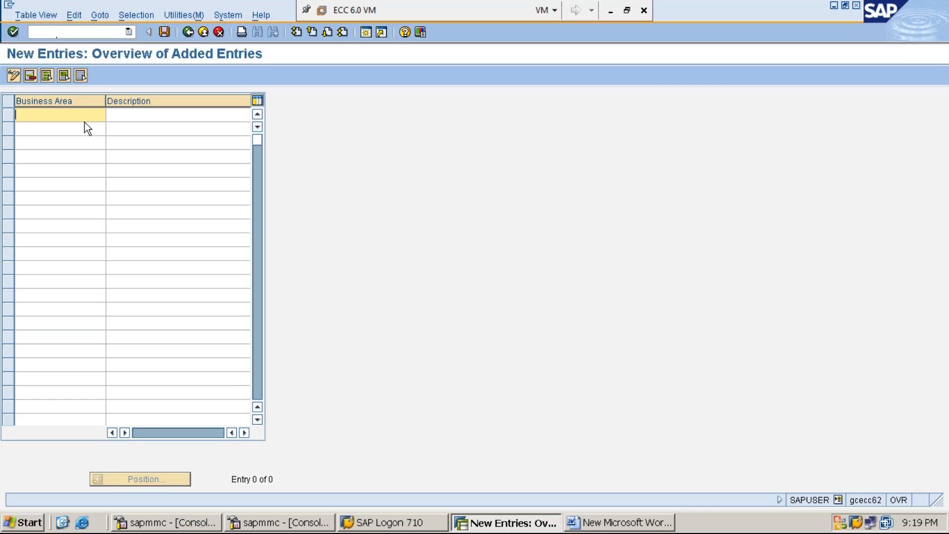
type("MM")
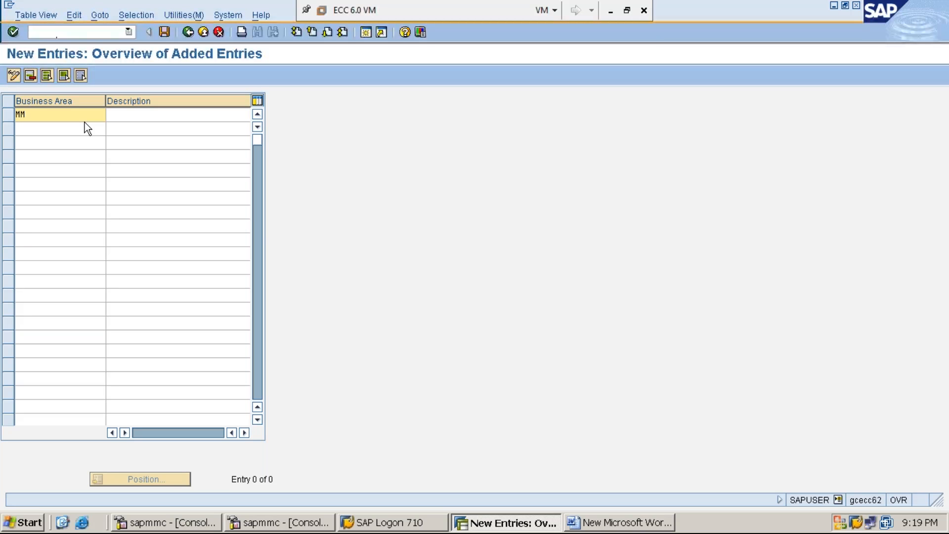
type("EI")
key("BackSpace")
key("BackSpace")
type("IE")
key("Tab")
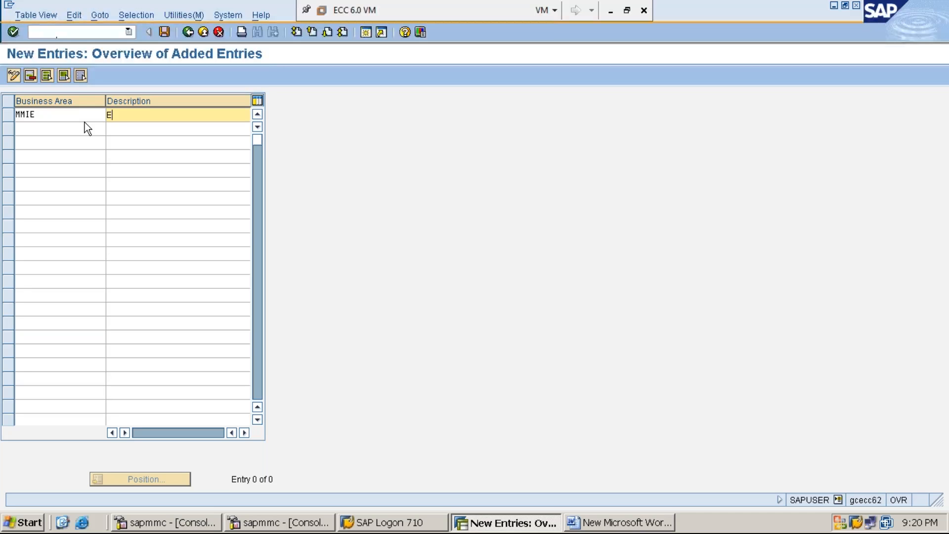
Describe business area MMIE as EASTERN BUSINESS AREA-MMI1
type("ASTERN BUSINESS AREA")
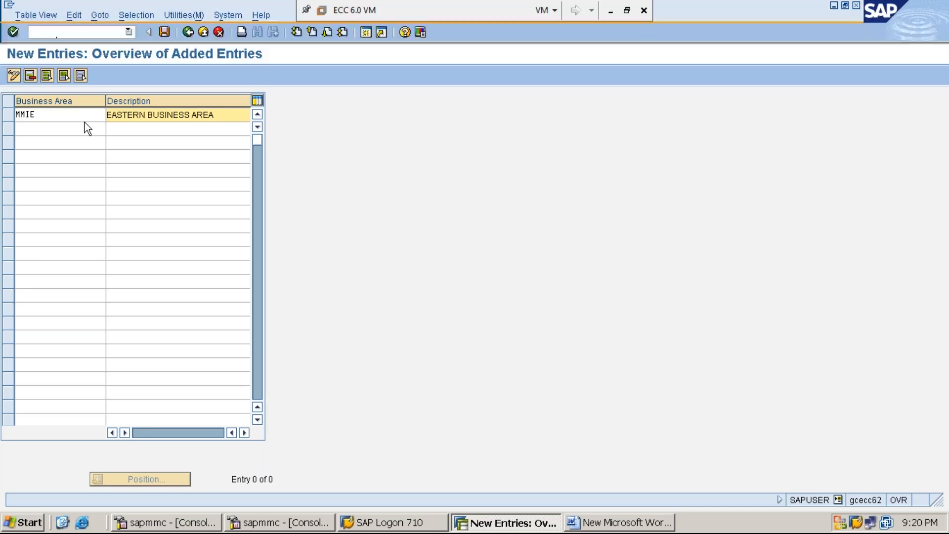
type("-MMI1")
Add business area MMIN in the second row with the description NORTHERN BUSINESS AREA-MMI1
left_click(72, 131)
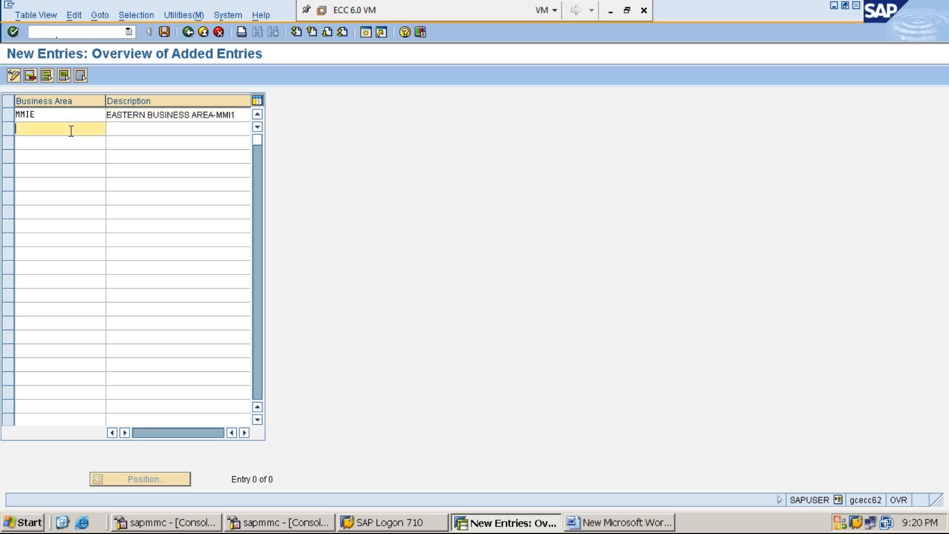
type("MMIN")
key("Tab")
type("NORTHERE")
key("BackSpace")
type("N BUSINESS")
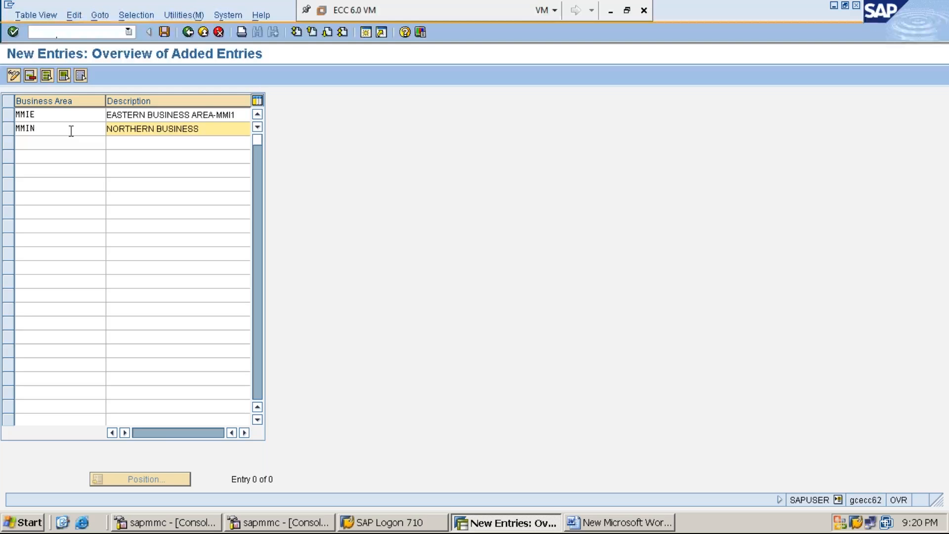
type(" AREA-MM1")
key("BackSpace")
type("I1")
Add business area MMIW in the third row with the description WESTERN BUSINESS AREA-MMI1
left_click(56, 145)
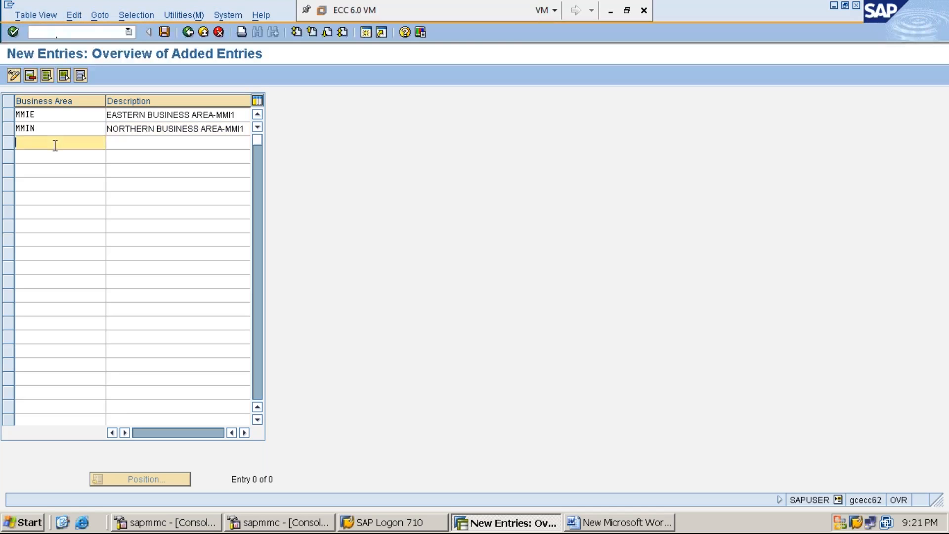
type("MM")
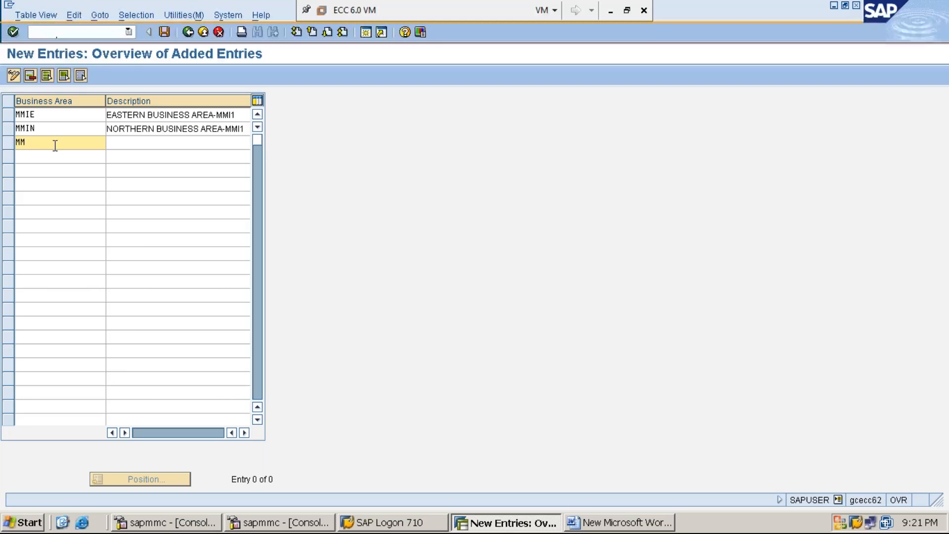
type("IW")
key("Tab")
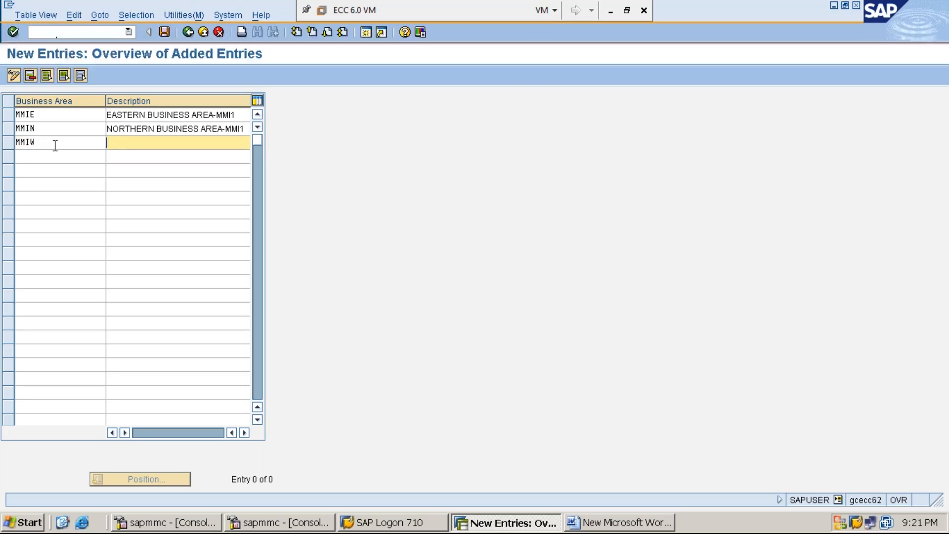
type("WESTERN BUSINESS A")
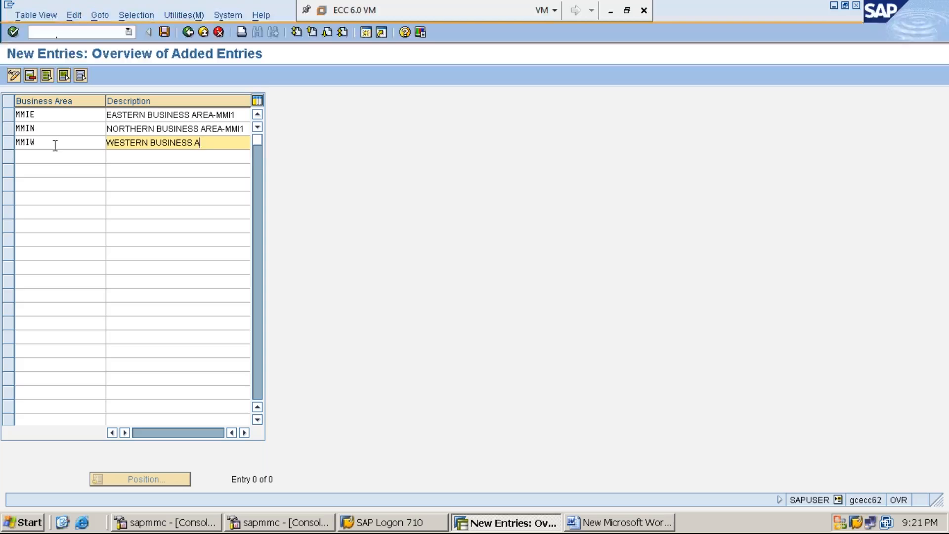
type("REA-MMI1")
Add business area MMIS in the fourth row with the description SOUTHERN BUSINESS AREA-MMI1
left_click(53, 158)
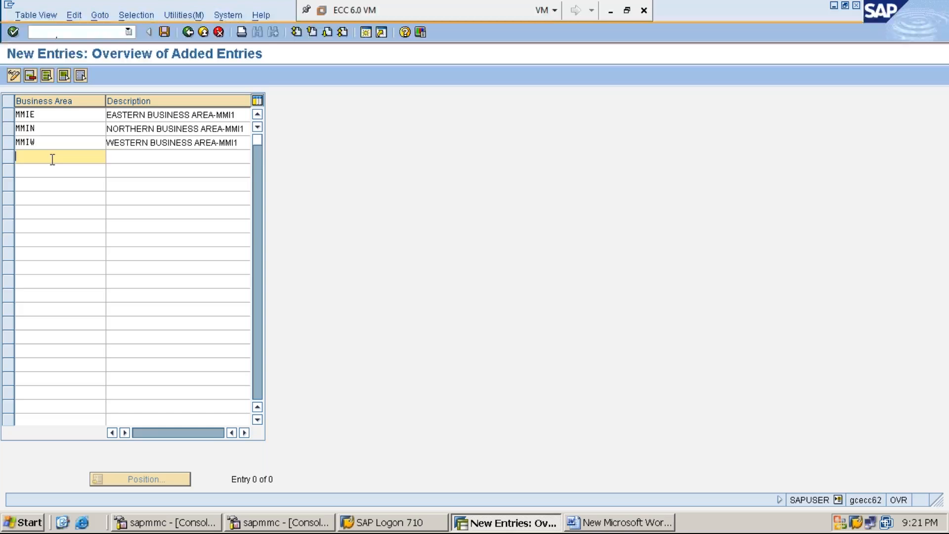
type("MMI")
type("S")
key("Tab")
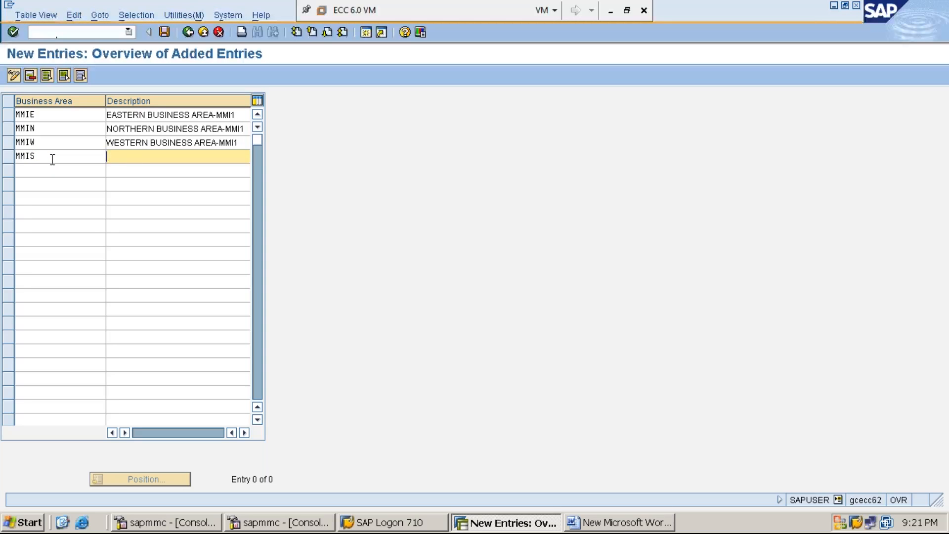
type("SOUTHERN BUSINESS AREA")
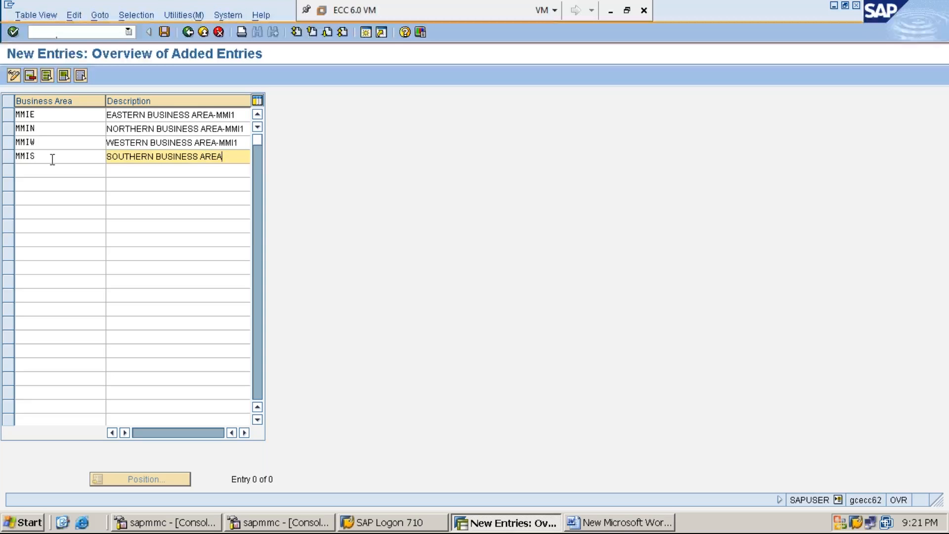
type("-MMI1")
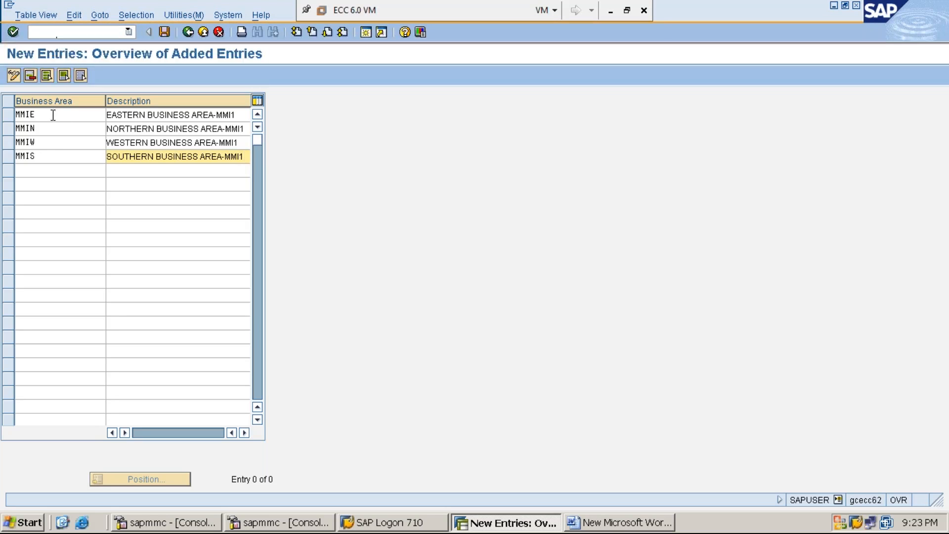
Save the four new business areas under the customizing request MM1234 IMPLEMENTATION and review their codes in the table
left_click(164, 32)
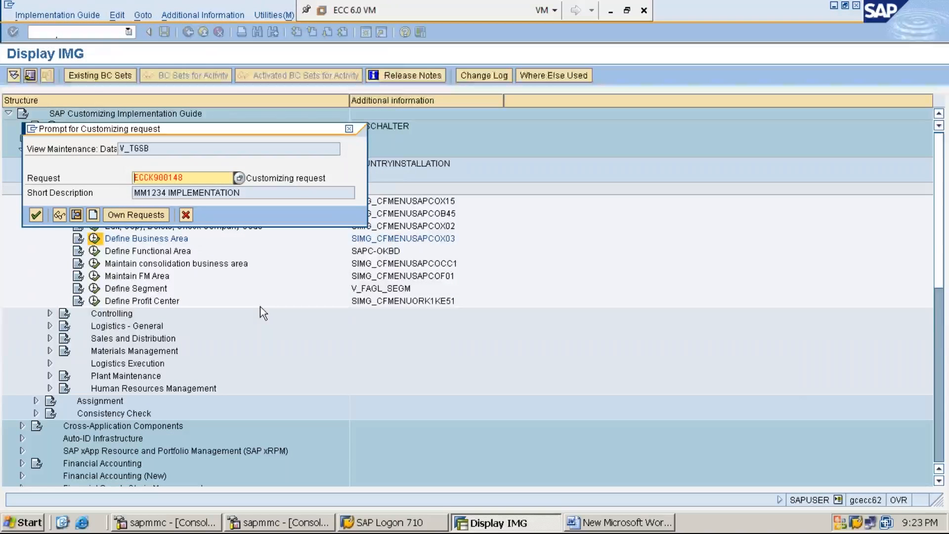
key("Return")
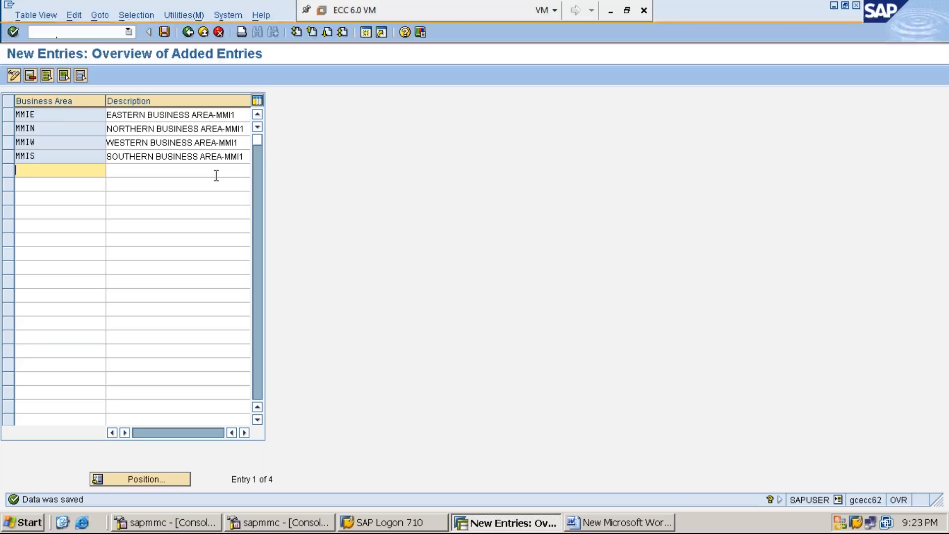
left_click(58, 130)
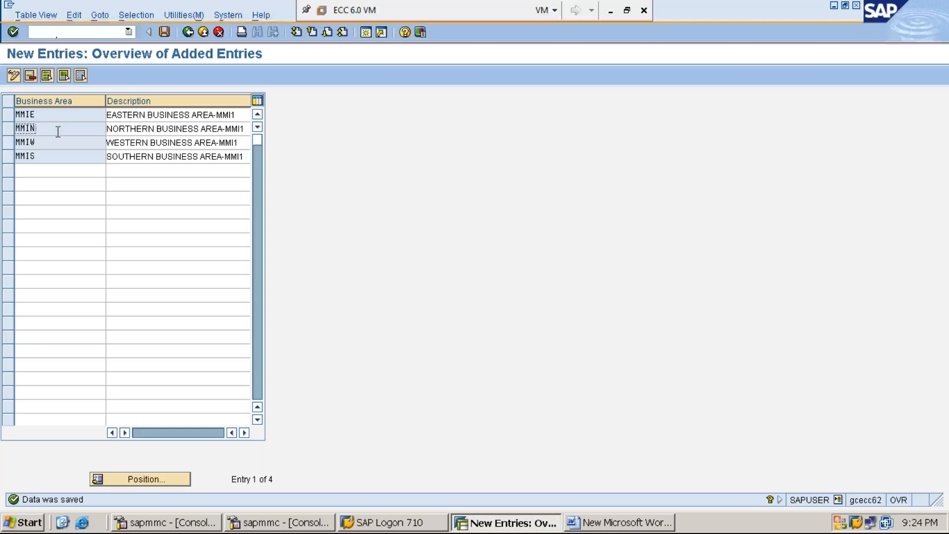
left_click(60, 141)
left_click(60, 157)
Switch to the Word notes and add the line STEP:5: CREATE / MAINTAIN CONSOLIDATED BUSINESS AREA-OCC1 below step 4
left_click(616, 523)
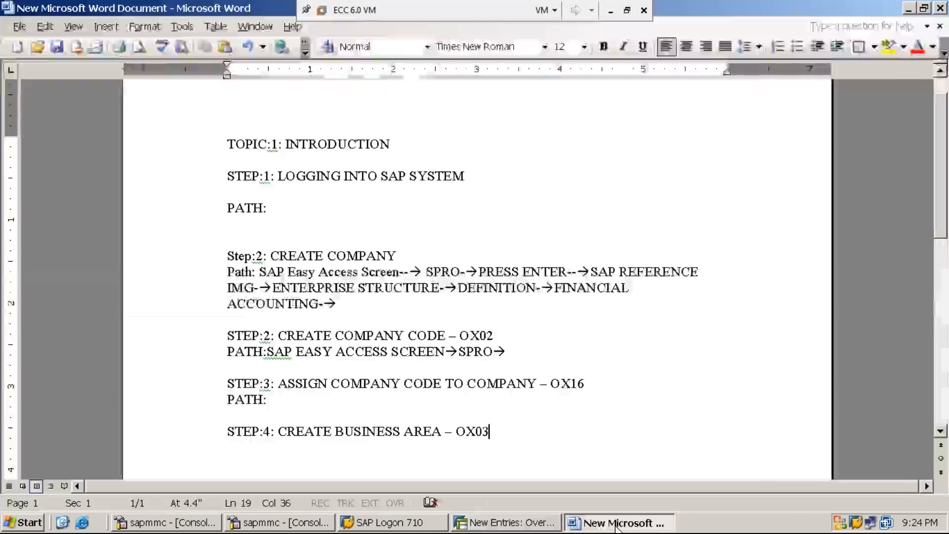
type("S")
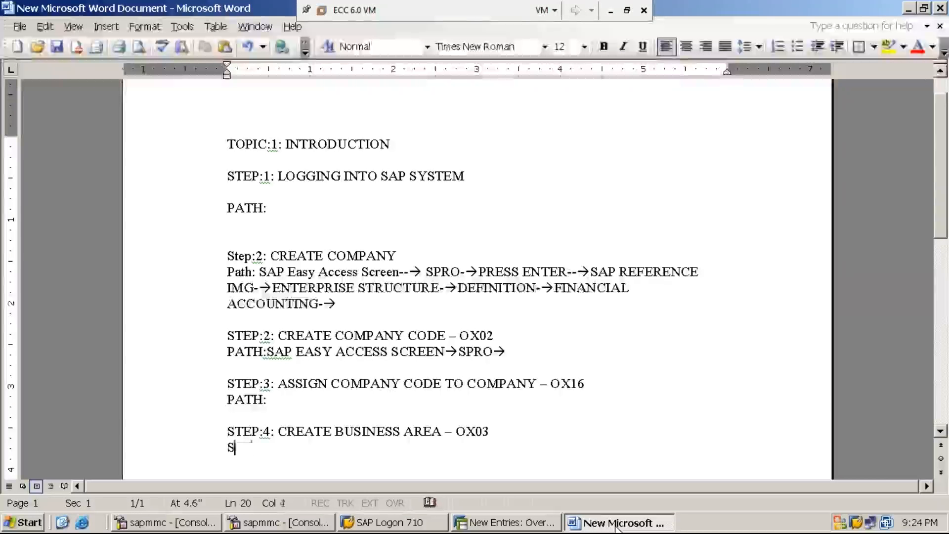
type("TEP:5: ")
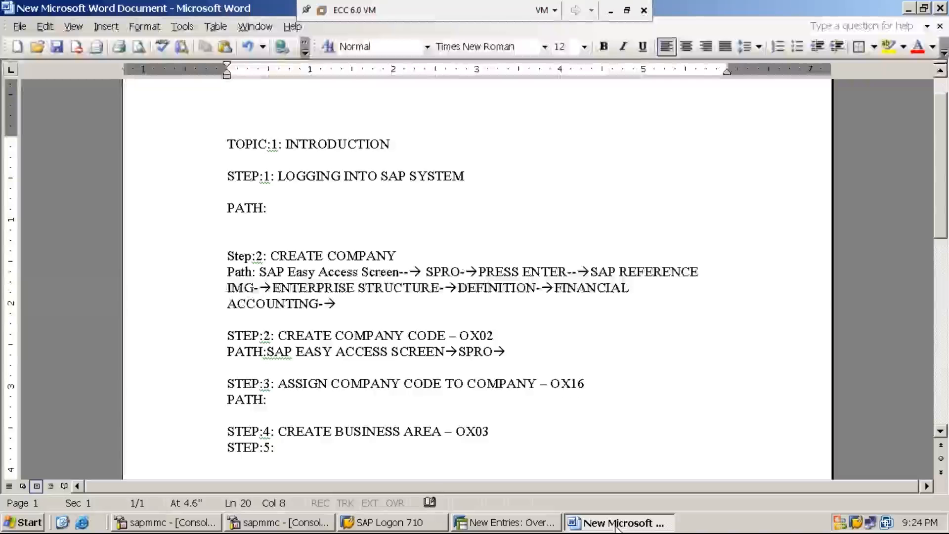
type("CREATE")
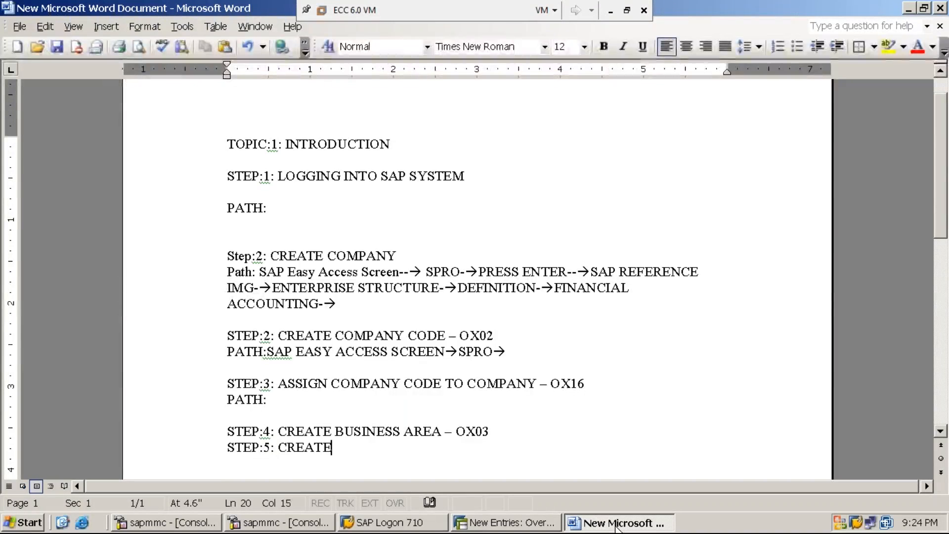
type(" / MAI")
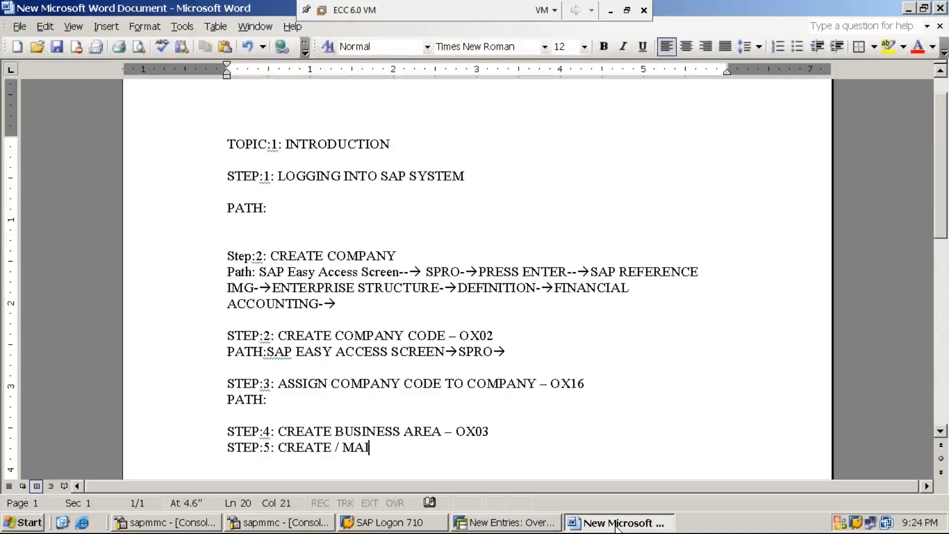
type("NTAIN C")
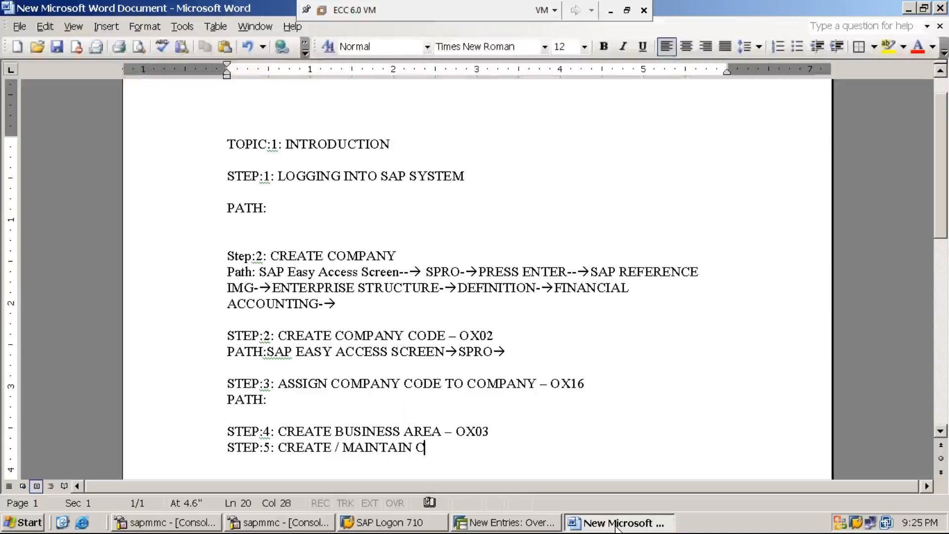
type("ONSOL")
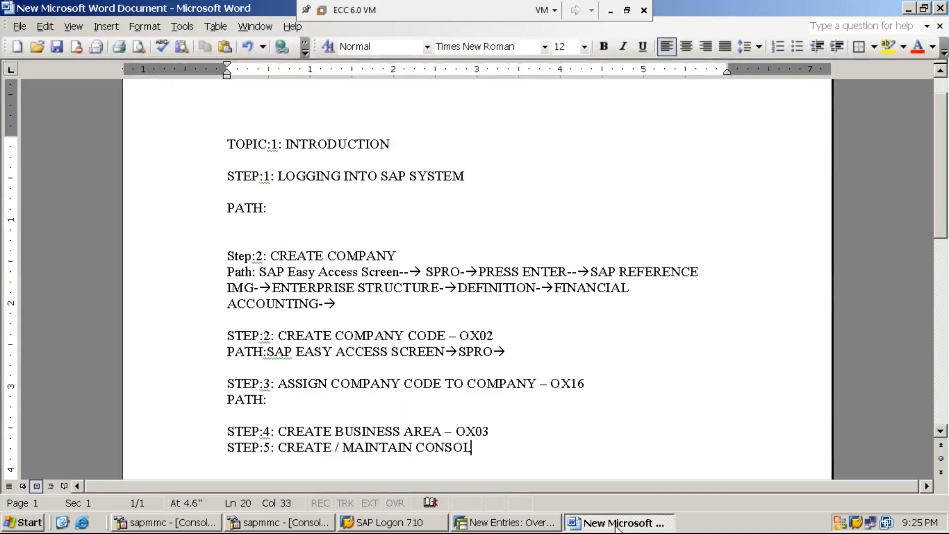
type("IDATED BUS")
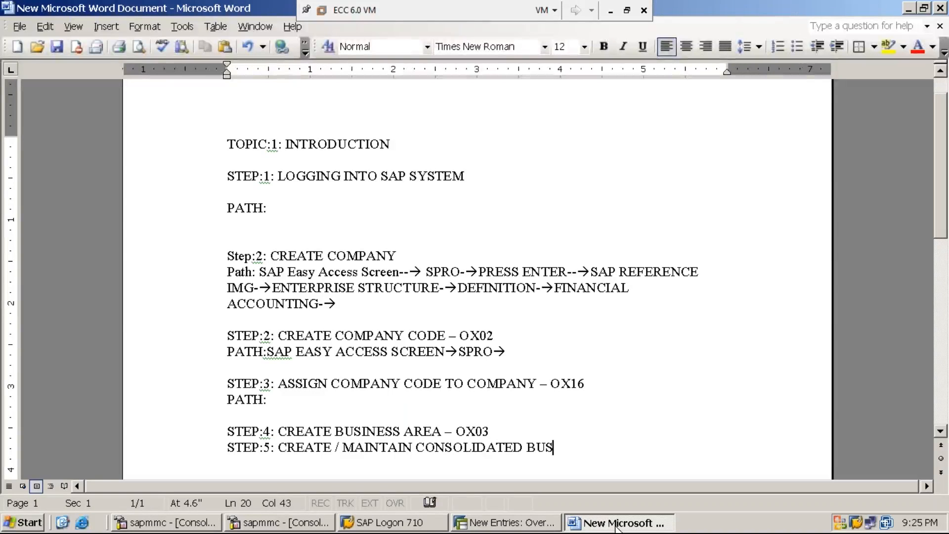
type("INESS AREA")
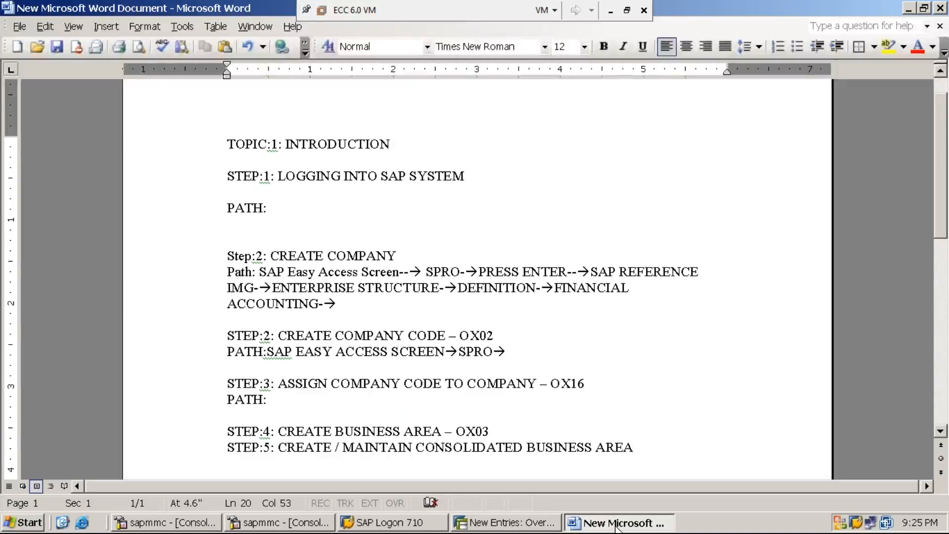
type("-")
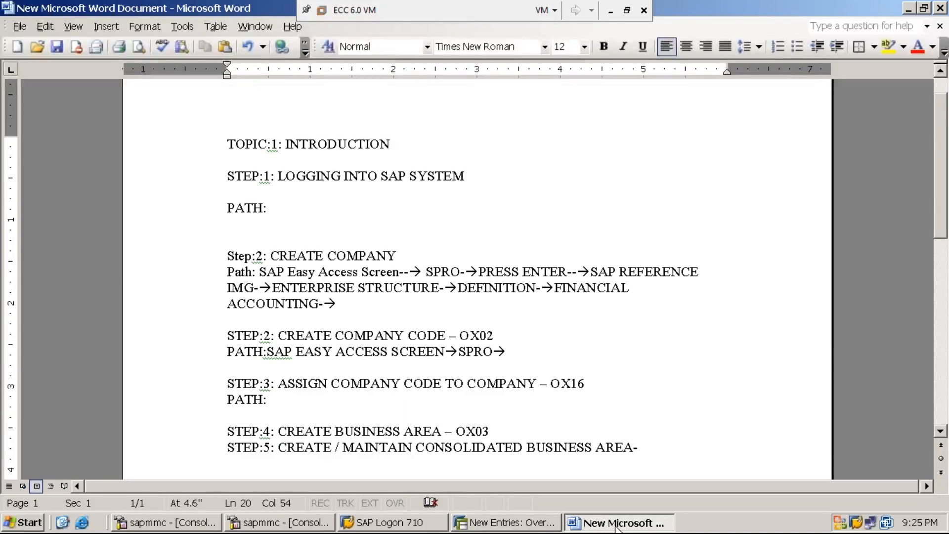
type("OCC1")
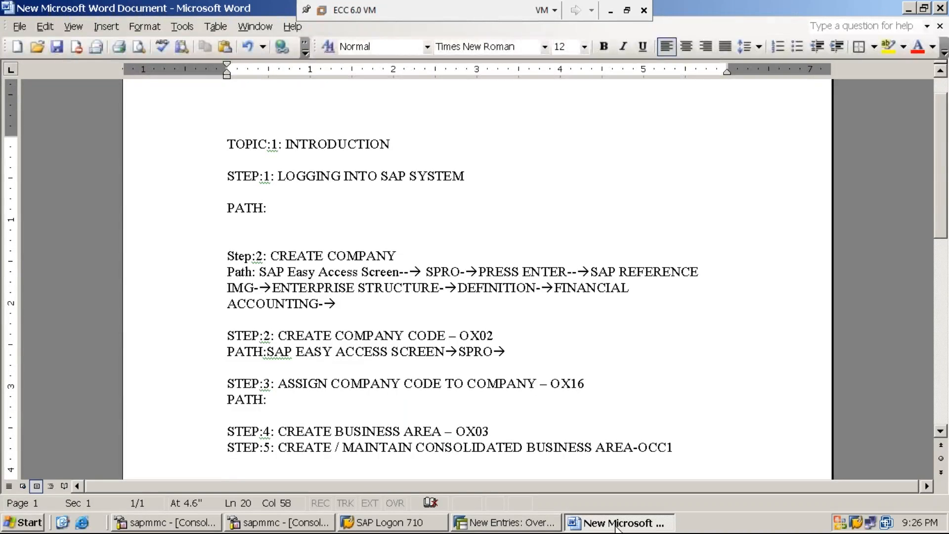
Add a new line reading PATH: directly below the step 5 heading
key("Return")
type("PATH:")
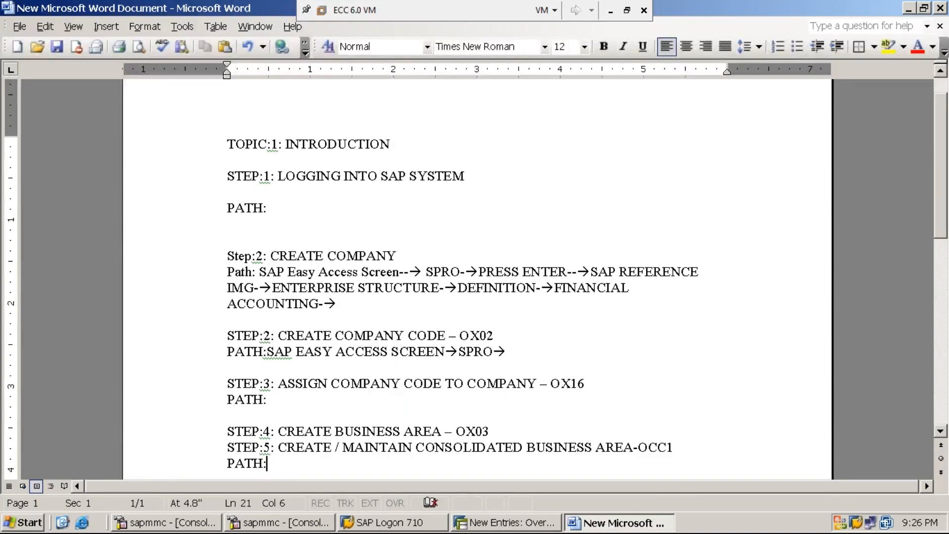
Switch back to SAP and leave the business area table for the SAP Easy Access screen with the command /n
left_click(505, 523)
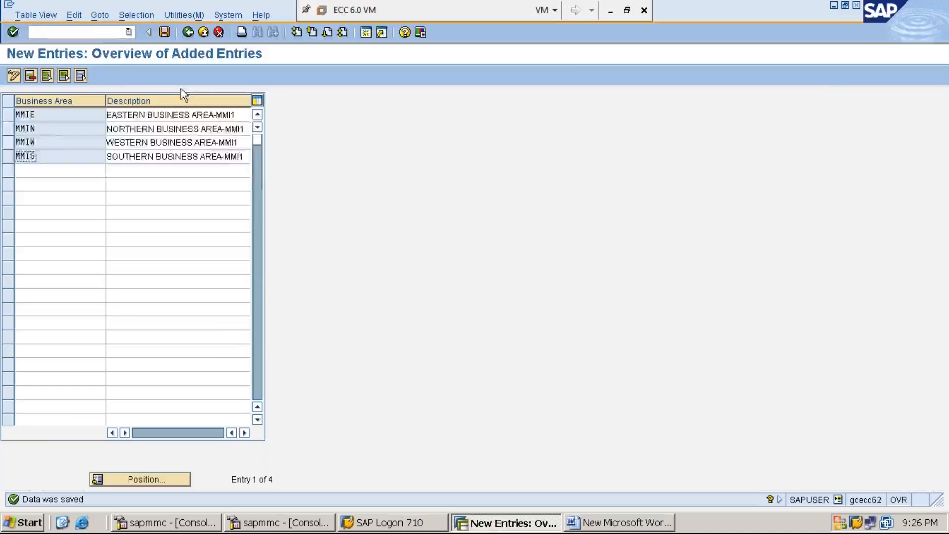
type("/n")
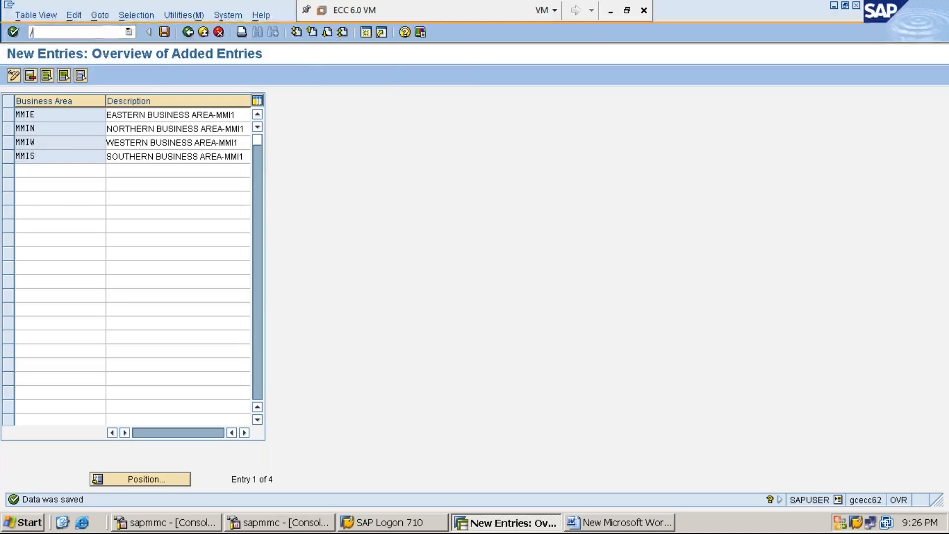
key("Return")
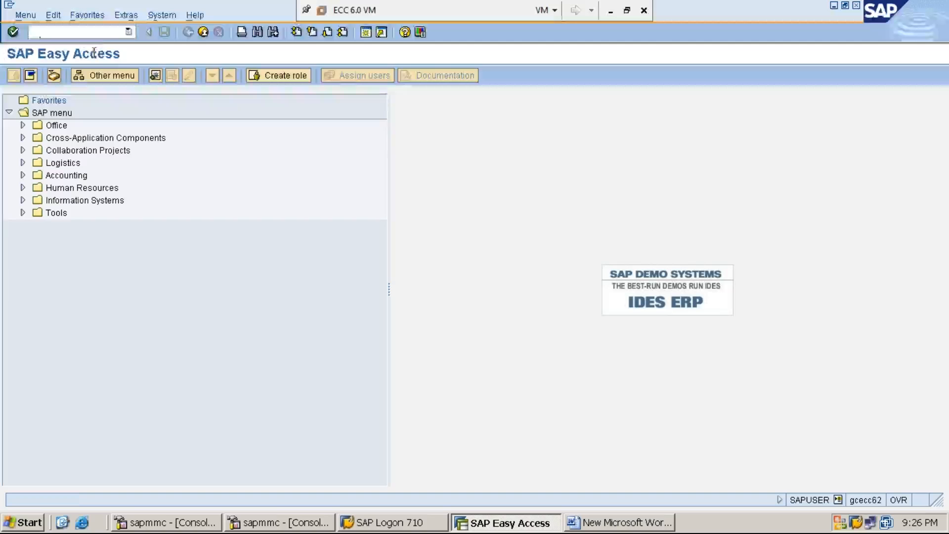
Run transaction SPRO and display the SAP Reference IMG
type("SPRO")
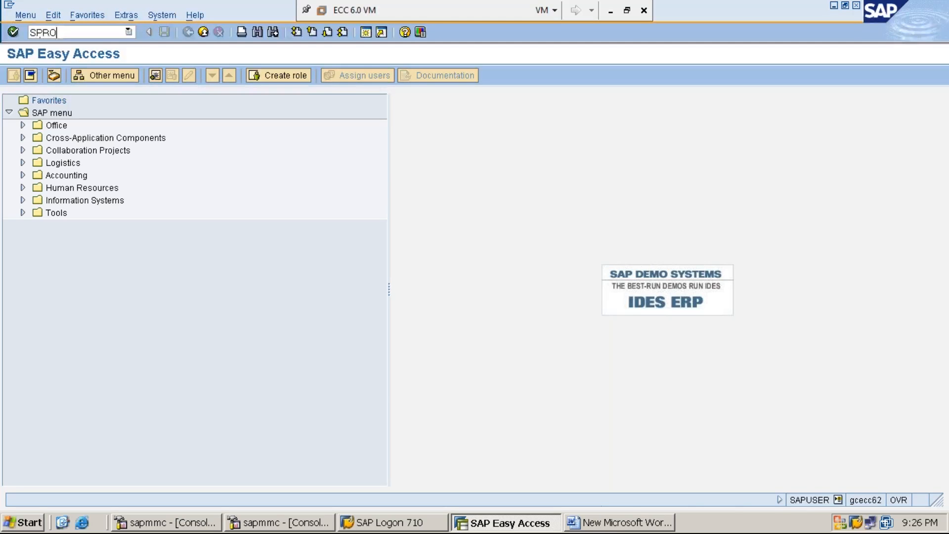
left_click(612, 526)
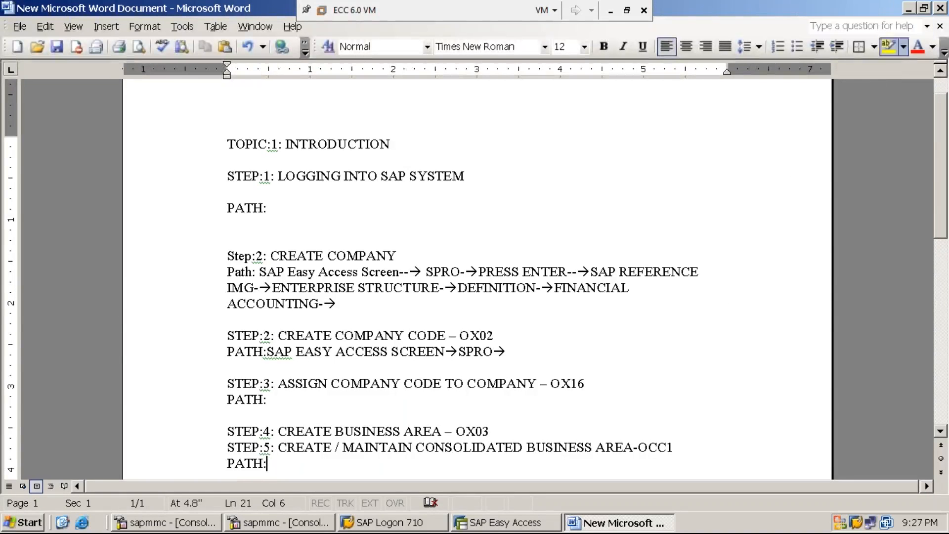
left_click(909, 9)
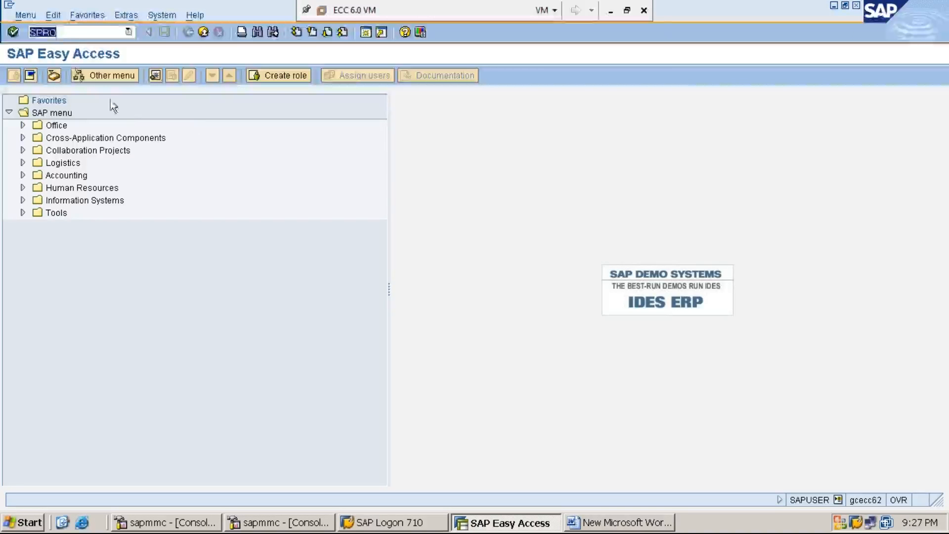
left_click(80, 32)
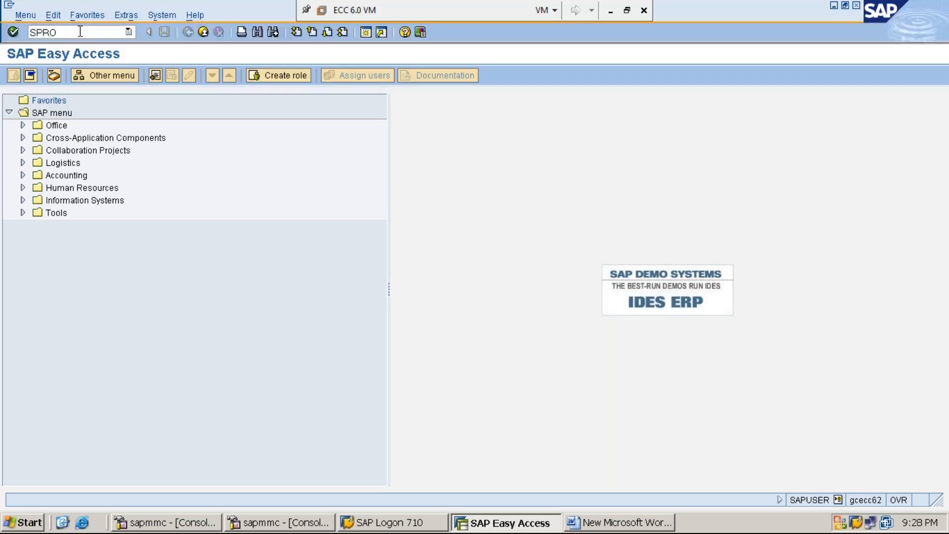
key("Return")
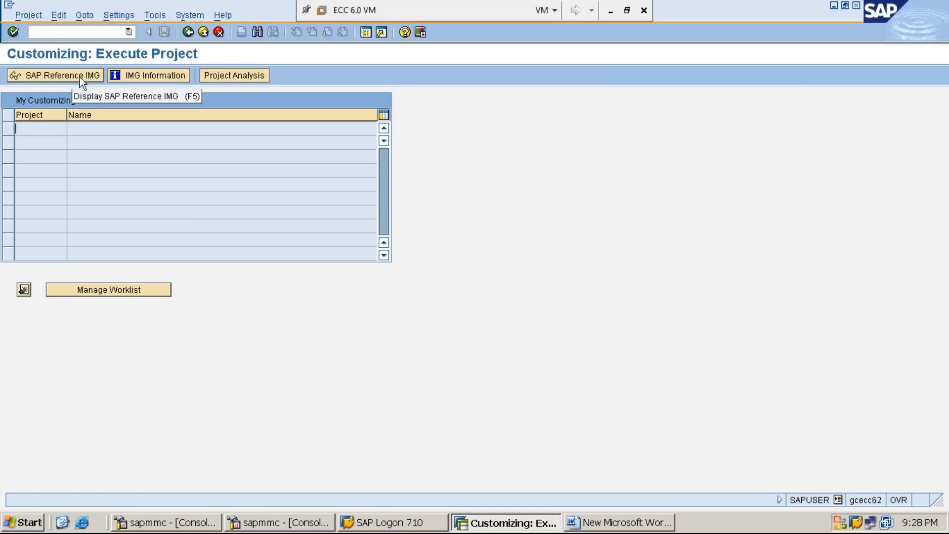
left_click(79, 77)
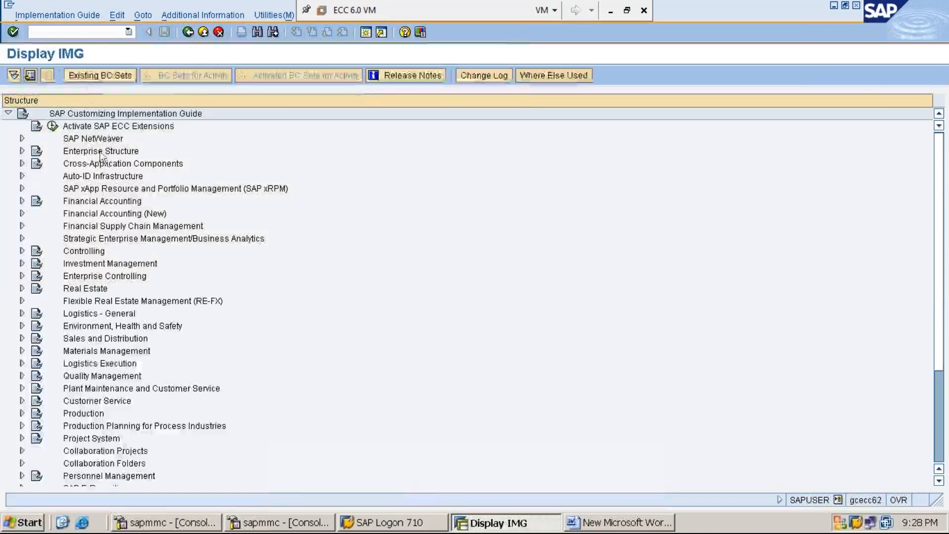
Expand Enterprise Structure, its Definition node and the Financial Accounting node in the implementation guide
double_click(100, 153)
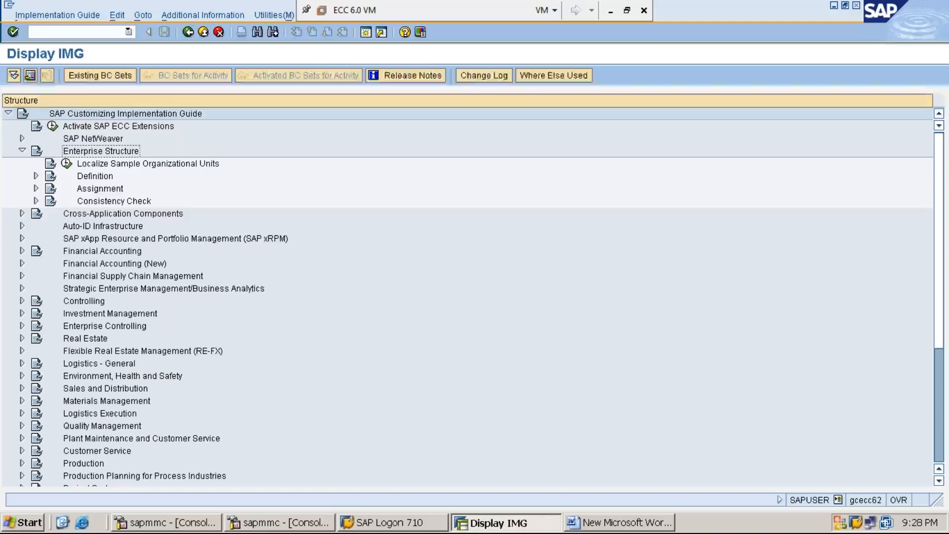
left_click(95, 176)
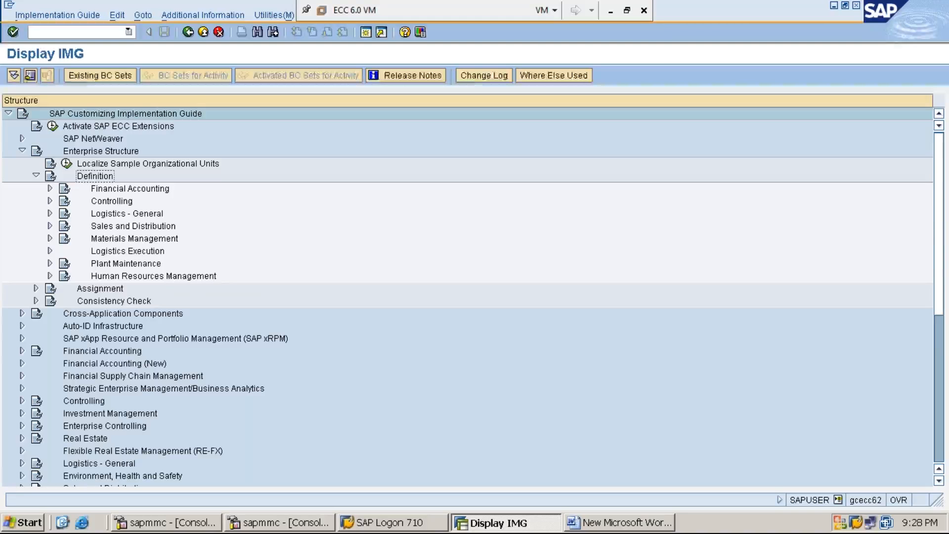
left_click(130, 189)
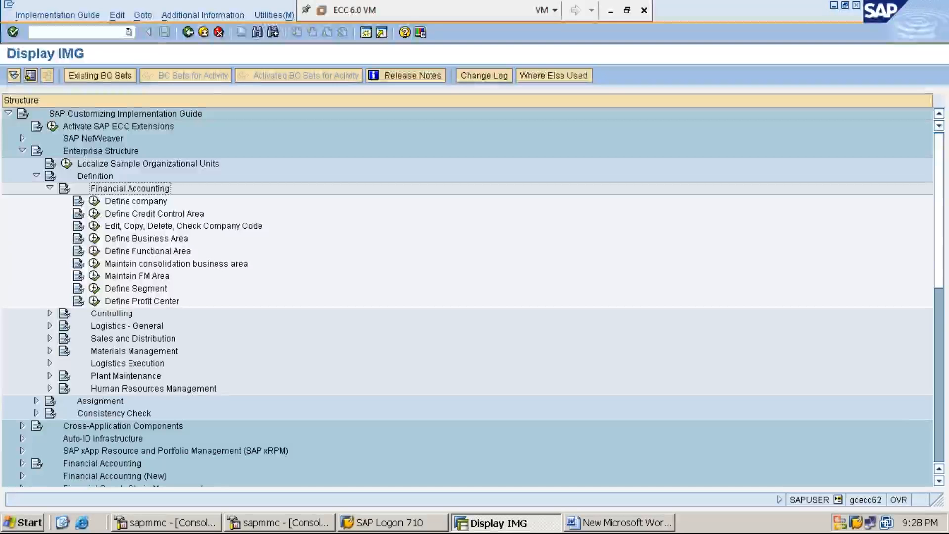
Display the IMG Activity keys as additional information beside the implementation guide structure
left_click(211, 15)
key("Right")
key("Down")
key("Right")
key("Down")
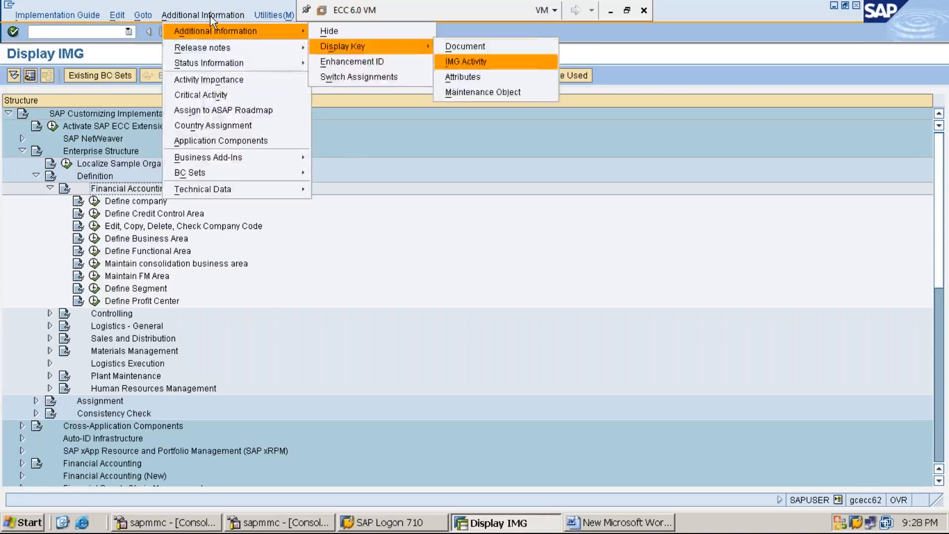
key("Return")
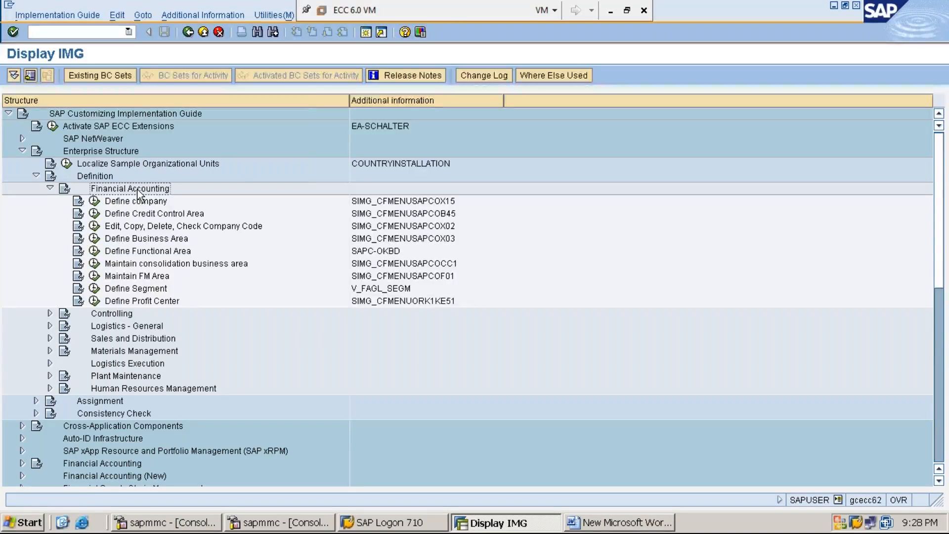
Execute the Maintain consolidation business area activity under Financial Accounting
key("Down")
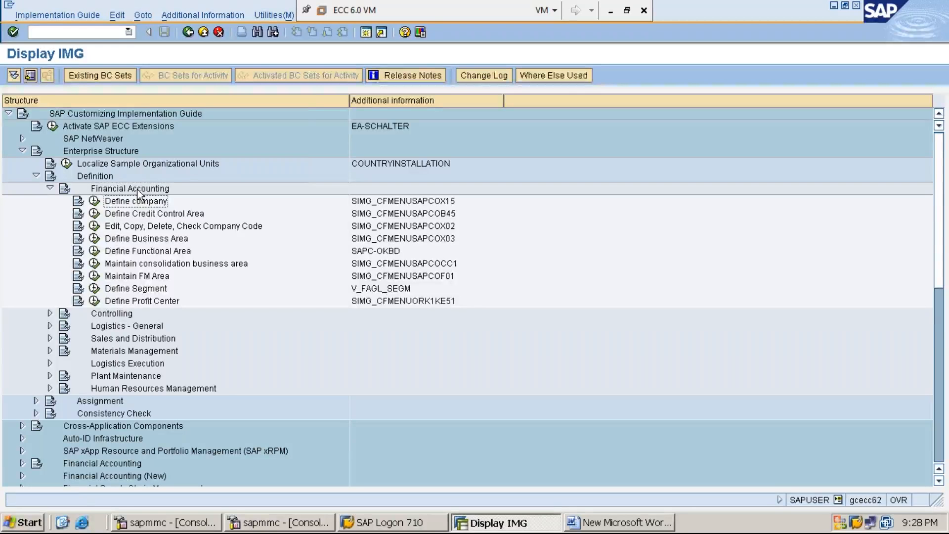
key("Down")
key("Down")
key("Down")
key("Down")
key("Down")
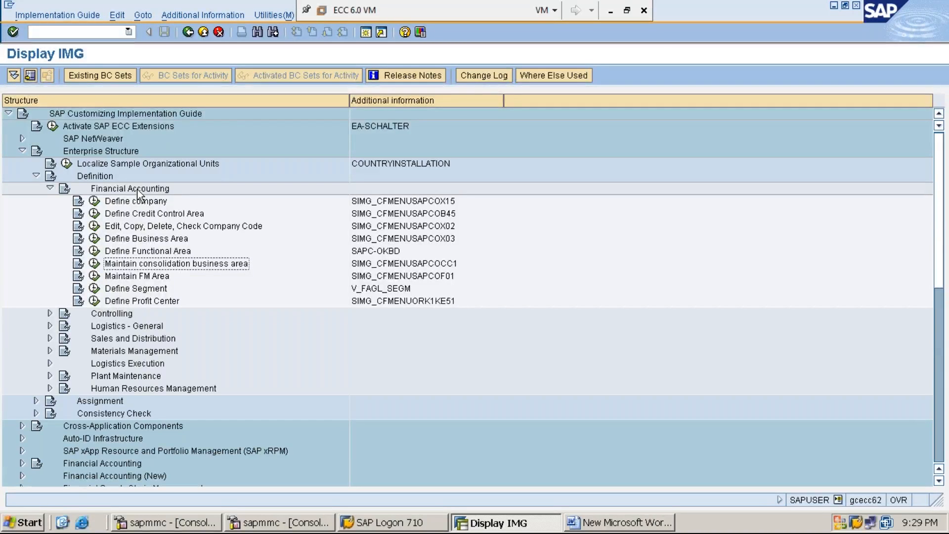
left_click(95, 265)
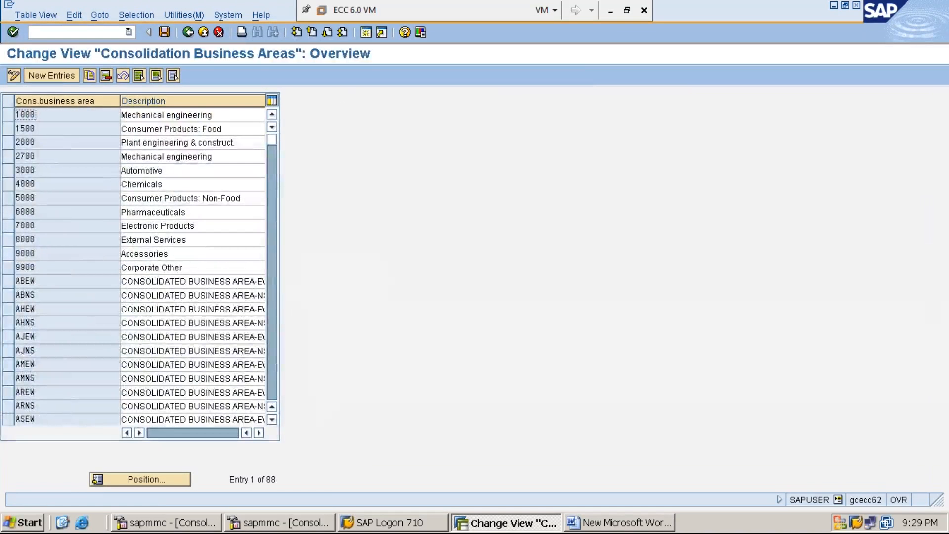
Start new entries and enter MMEW as the consolidation business area code in the first row
left_click(54, 76)
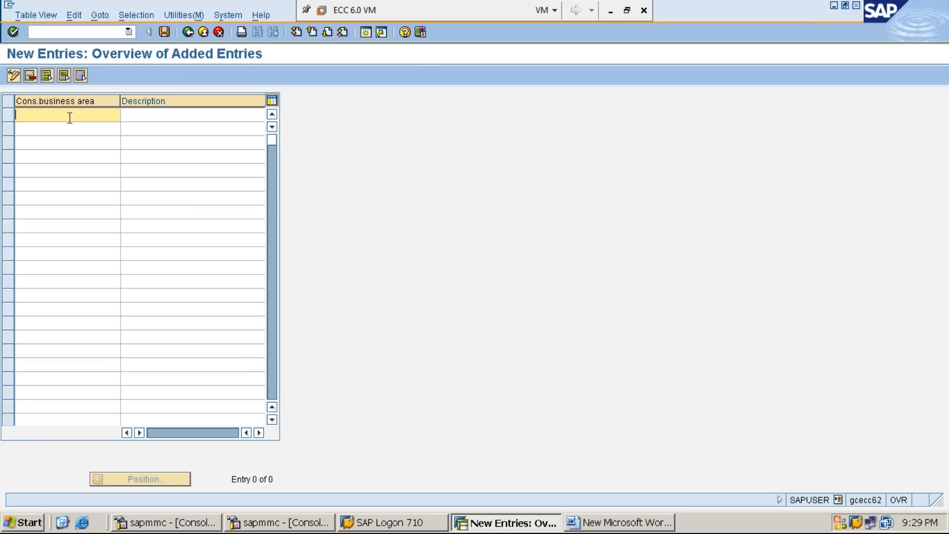
type("MMEW")
key("Tab")
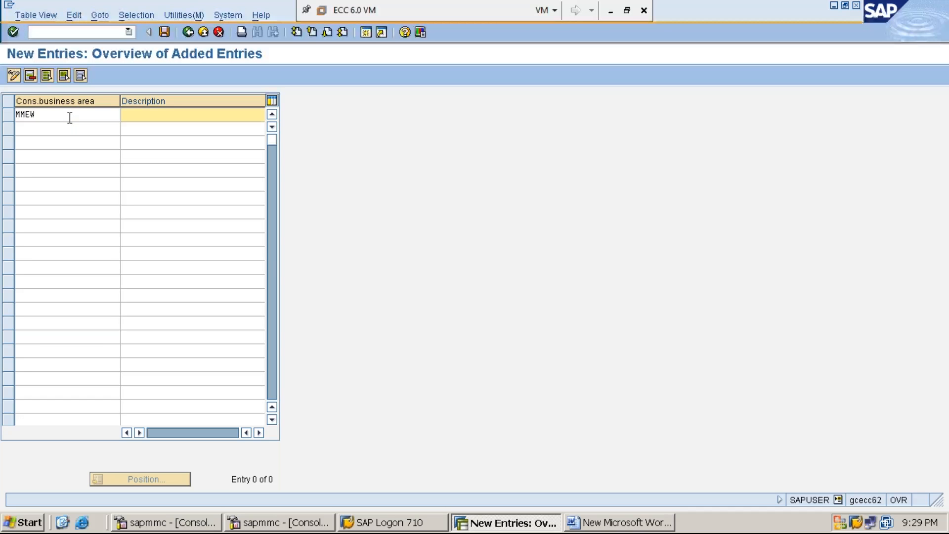
Enter EASTERNWESTERNBUSINESS AREA as the description of consolidation business area MMEW
type("EASTE")
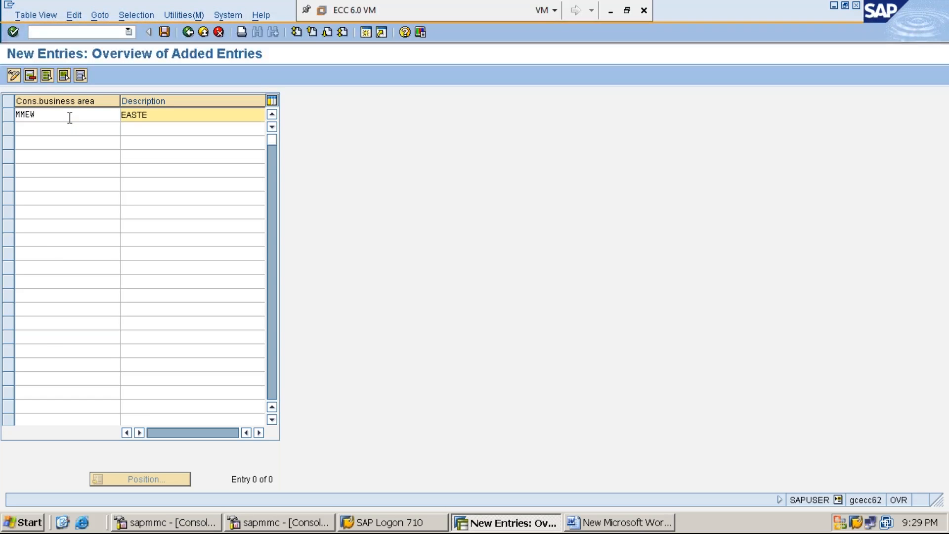
type("RNWESTERNBUSARE")
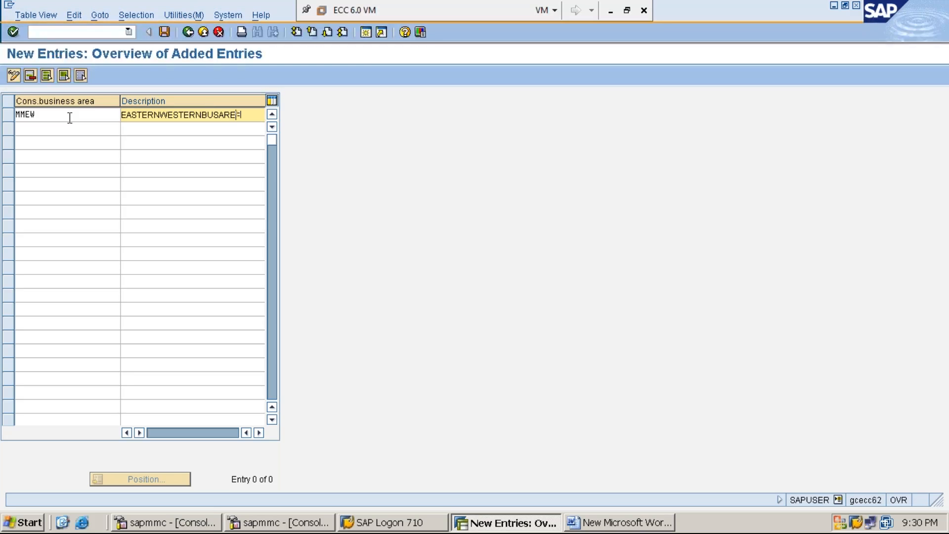
key("BackSpace")
type("INESS AREA")
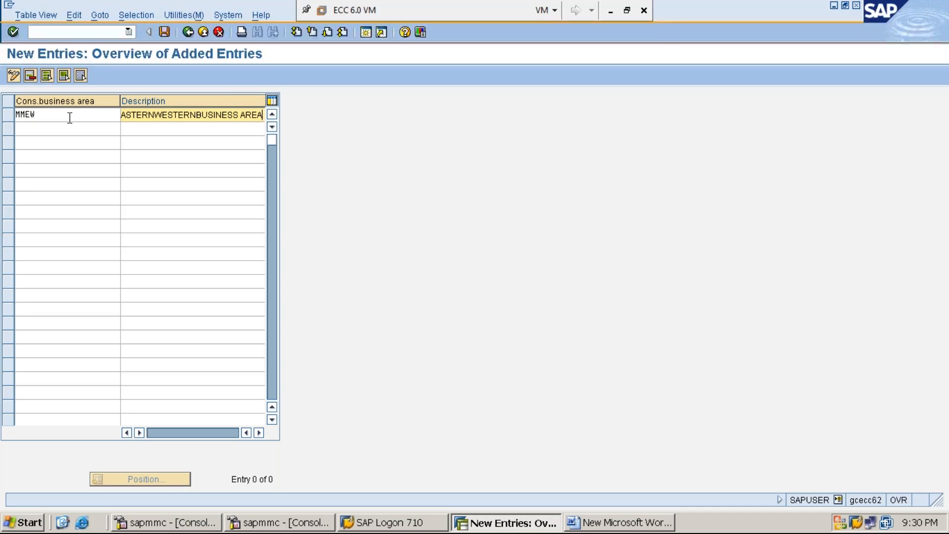
key("Home")
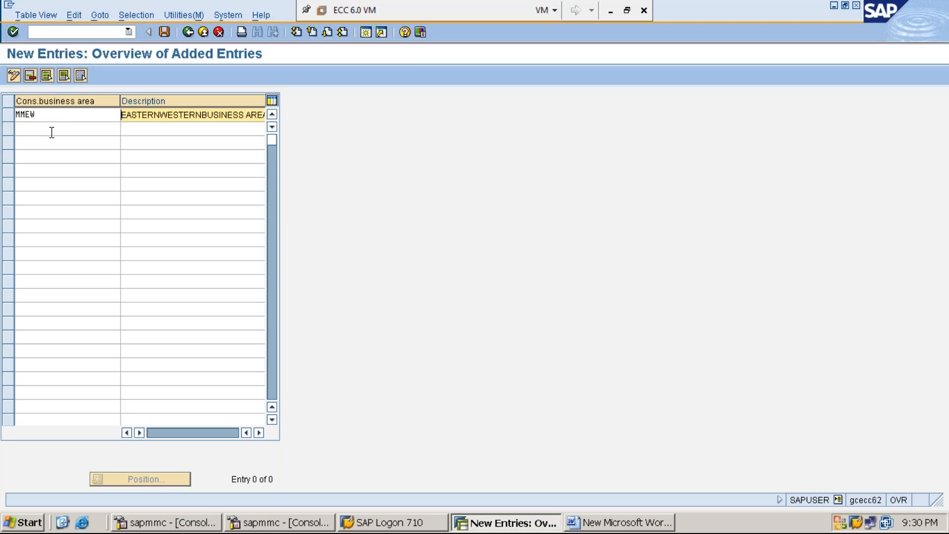
Enter MMNS as the consolidation business area code in the second row of the new entries
left_click(51, 130)
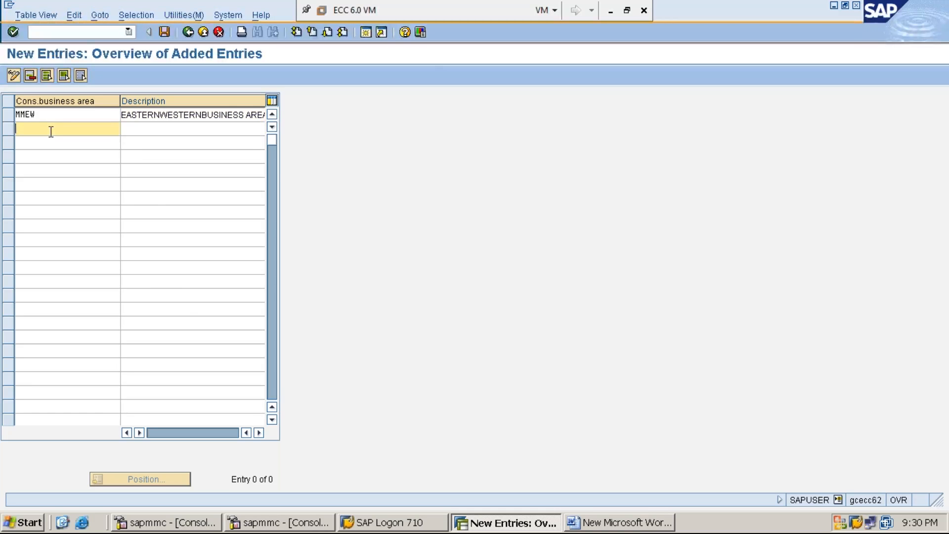
type("MM")
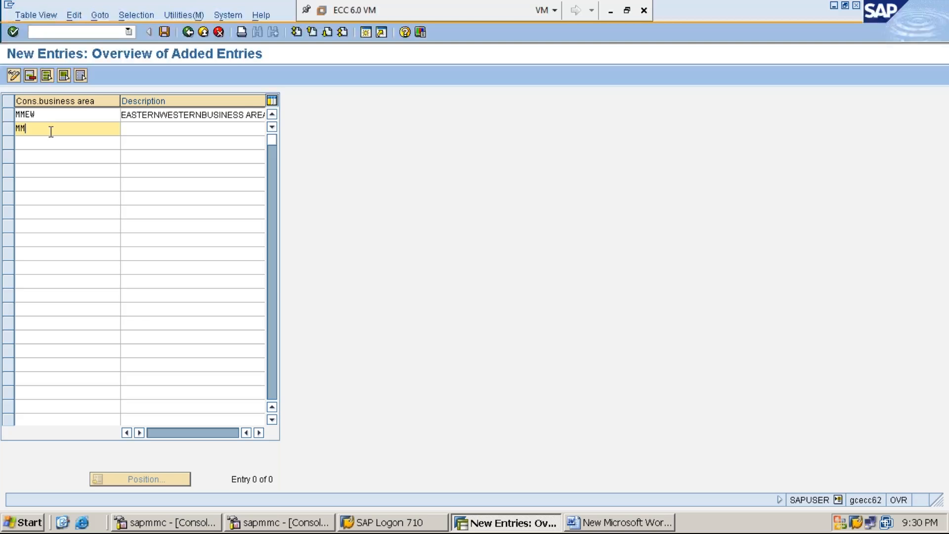
type("NS")
key("Tab")
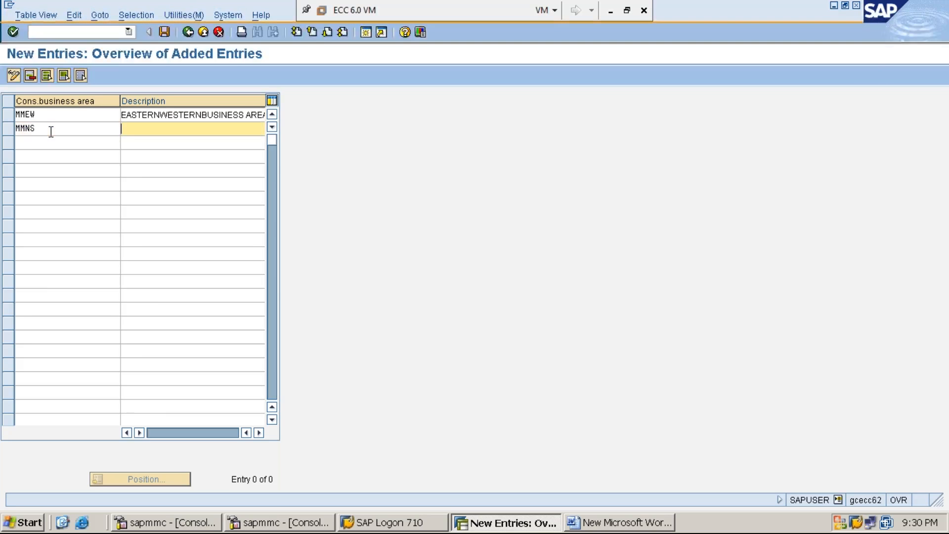
Enter NORTERHNSOTHERNBUSINESS AREA as the description of consolidation business area MMNS
type("NORTERHNSOTHERN")
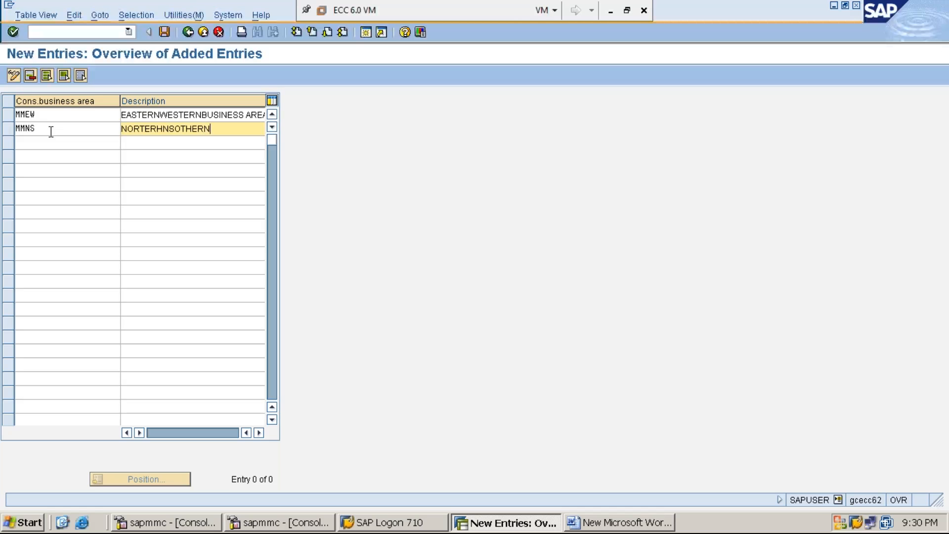
type("BUSINESS AREA")
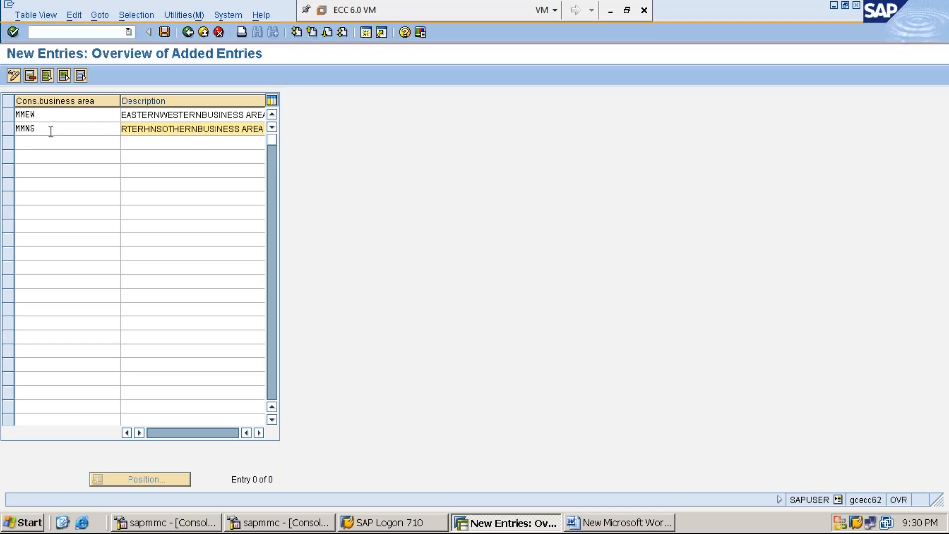
Save the consolidation business areas under customizing request ECCK900148 and minimize the virtual machine window to show the host desktop
left_click(164, 33)
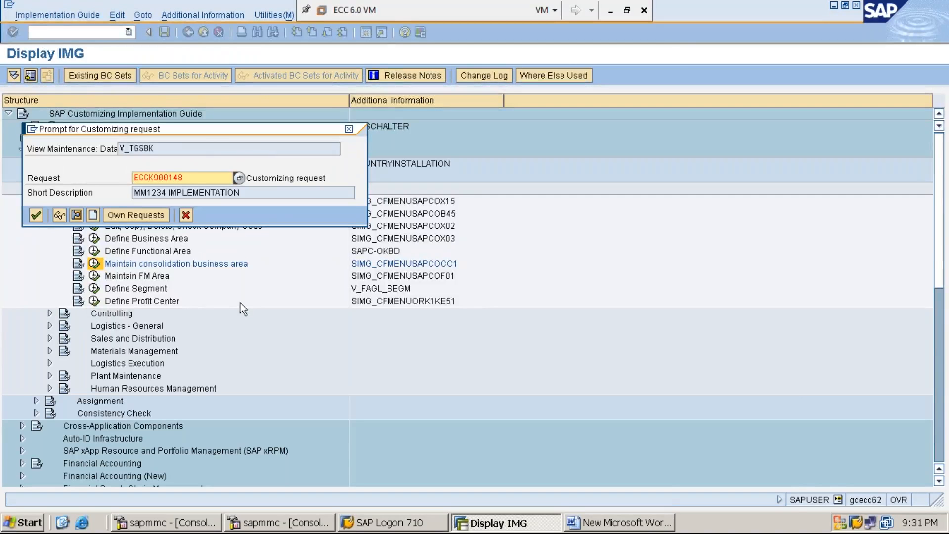
key("Return")
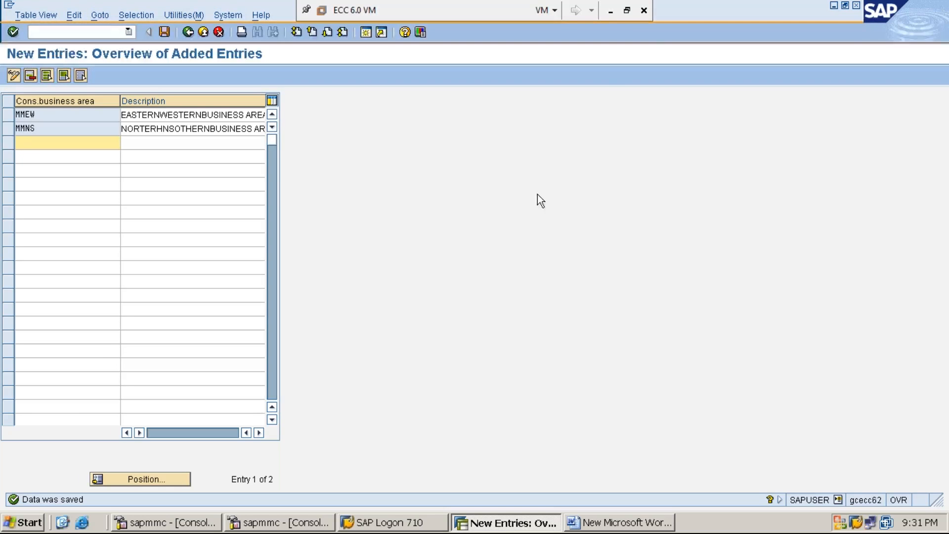
left_click(611, 13)
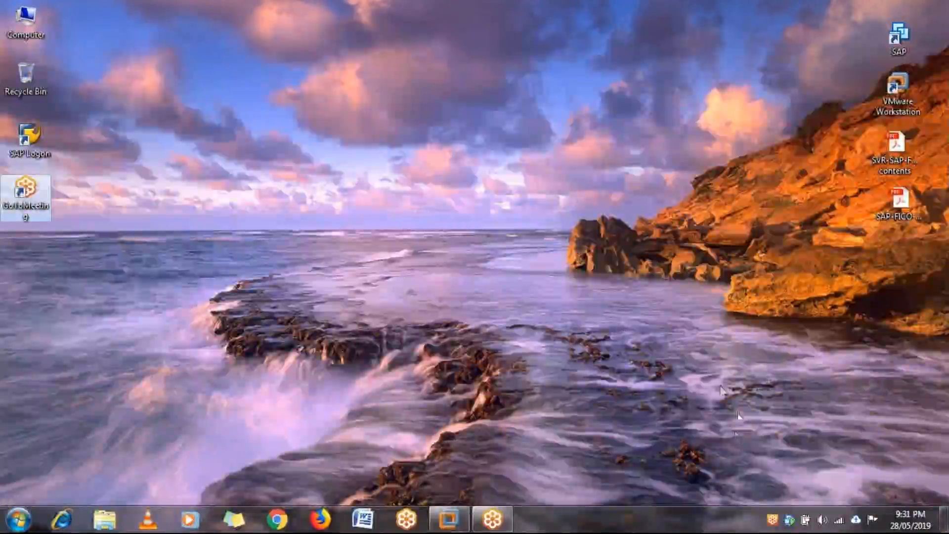
left_click(670, 427)
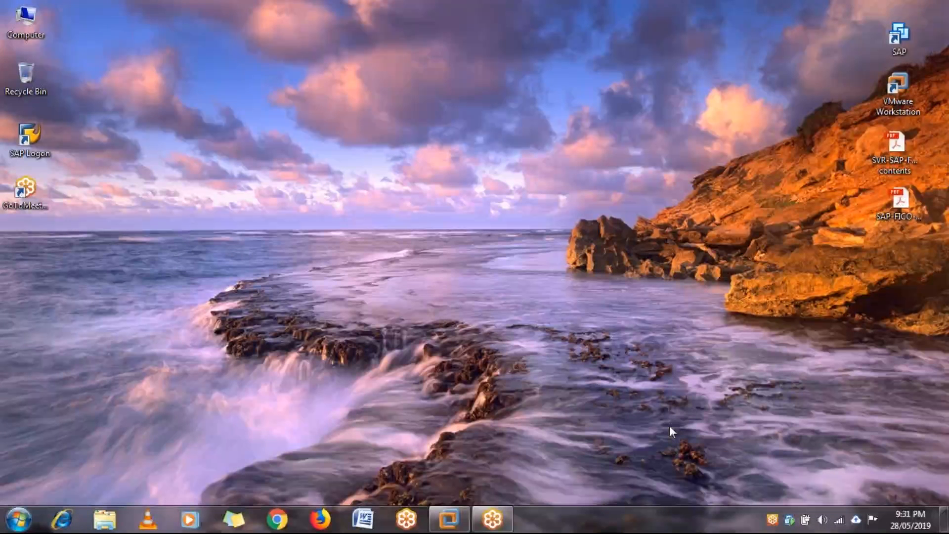